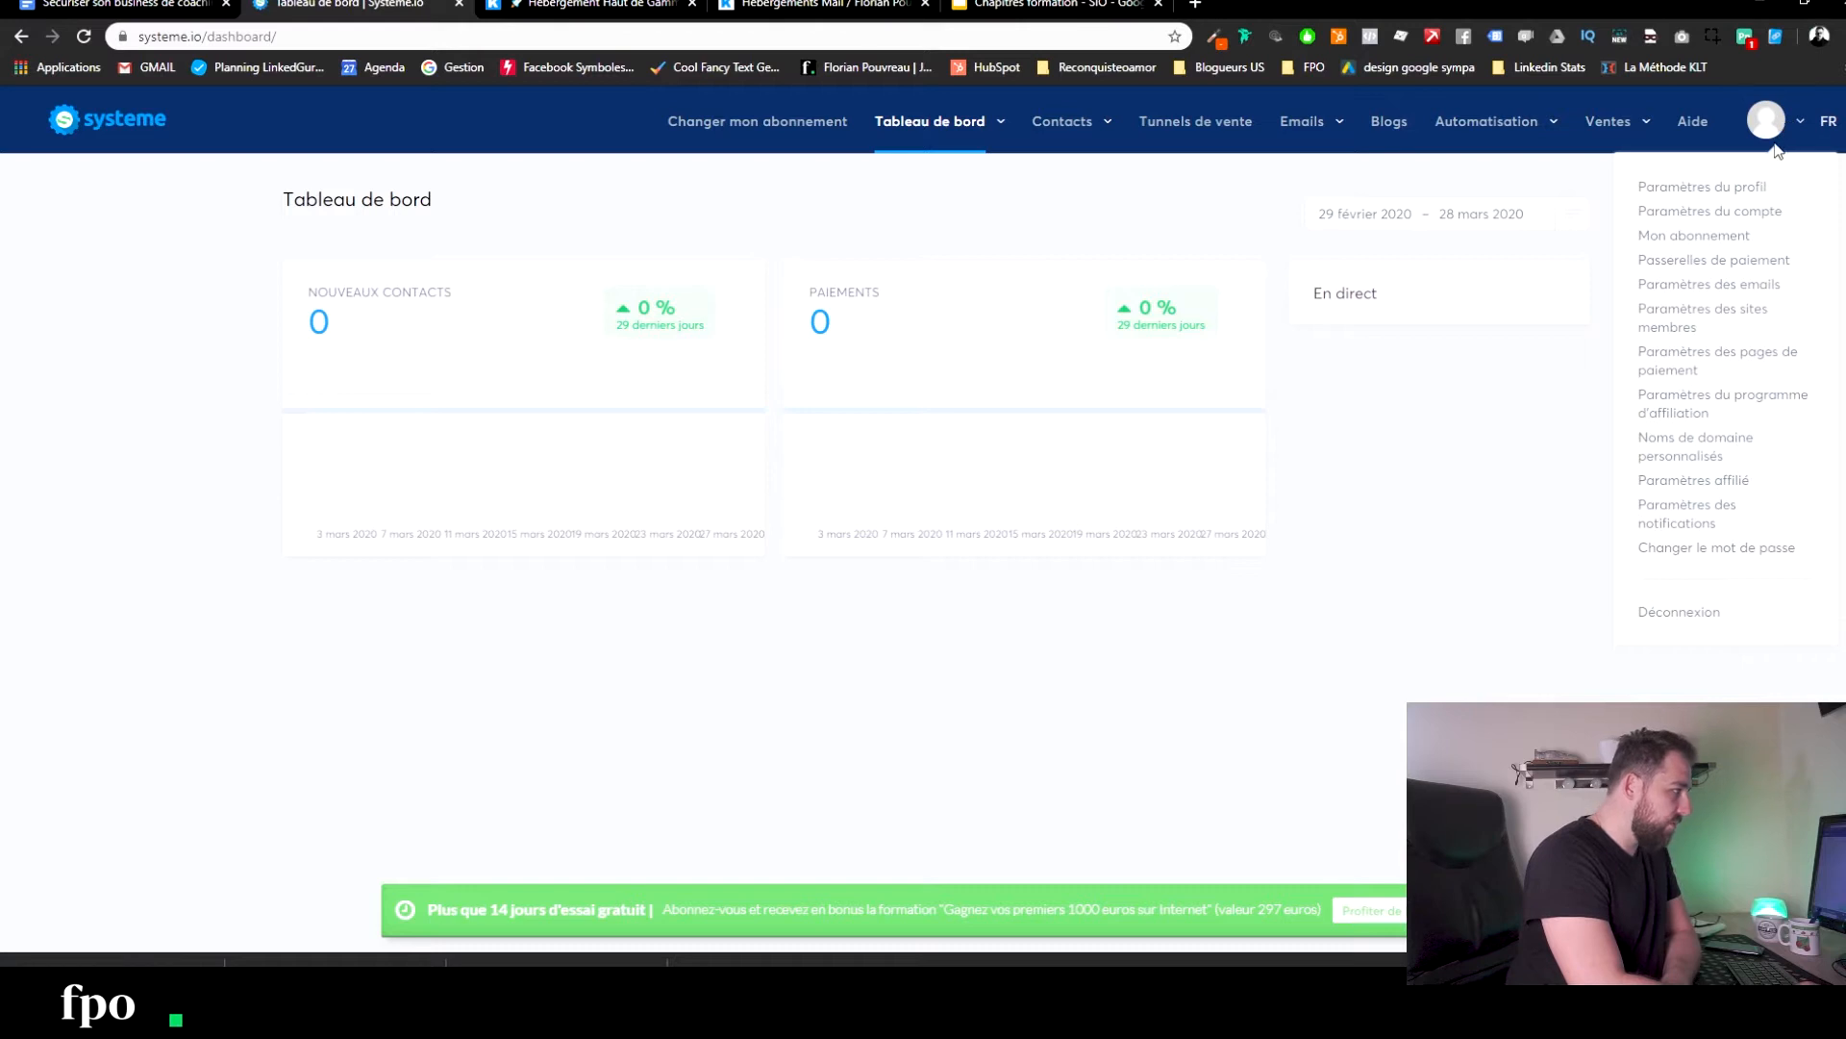
Open Paramètres des emails and the double opt-in confirmation email editor, placing the cursor at the body start.
click(1674, 285)
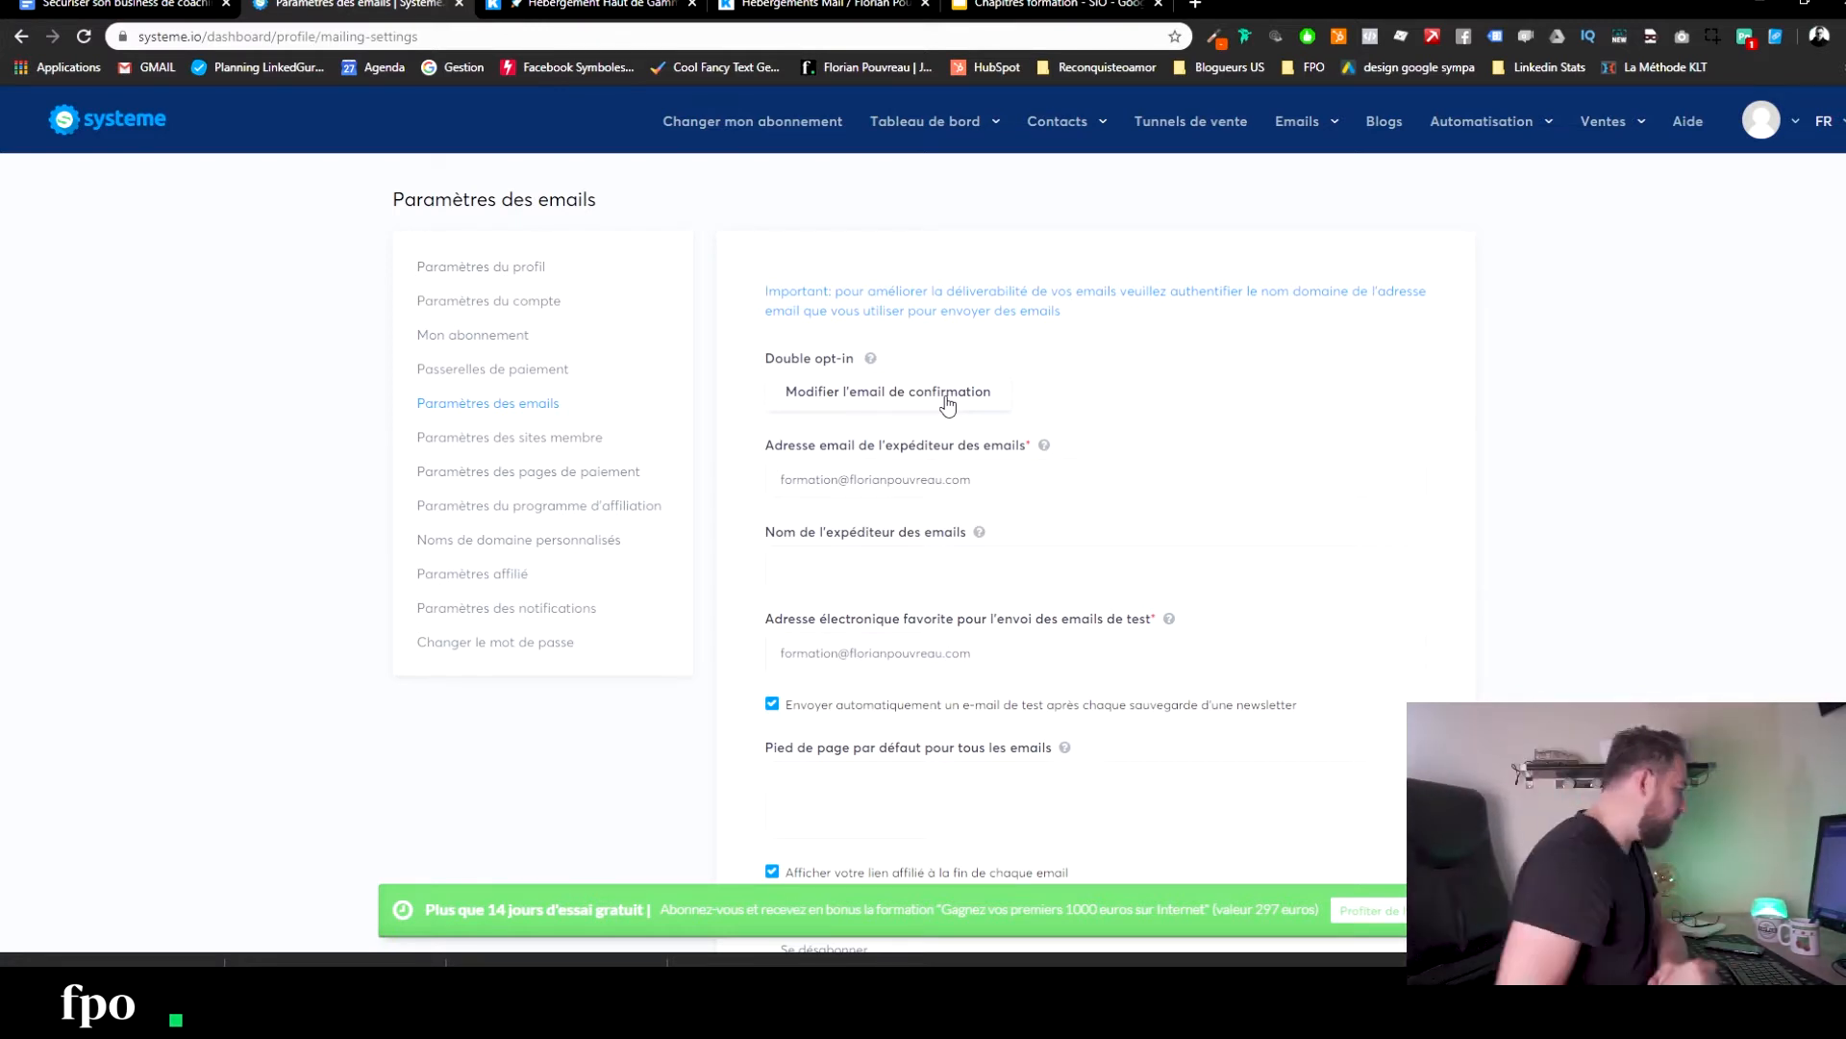
click(947, 402)
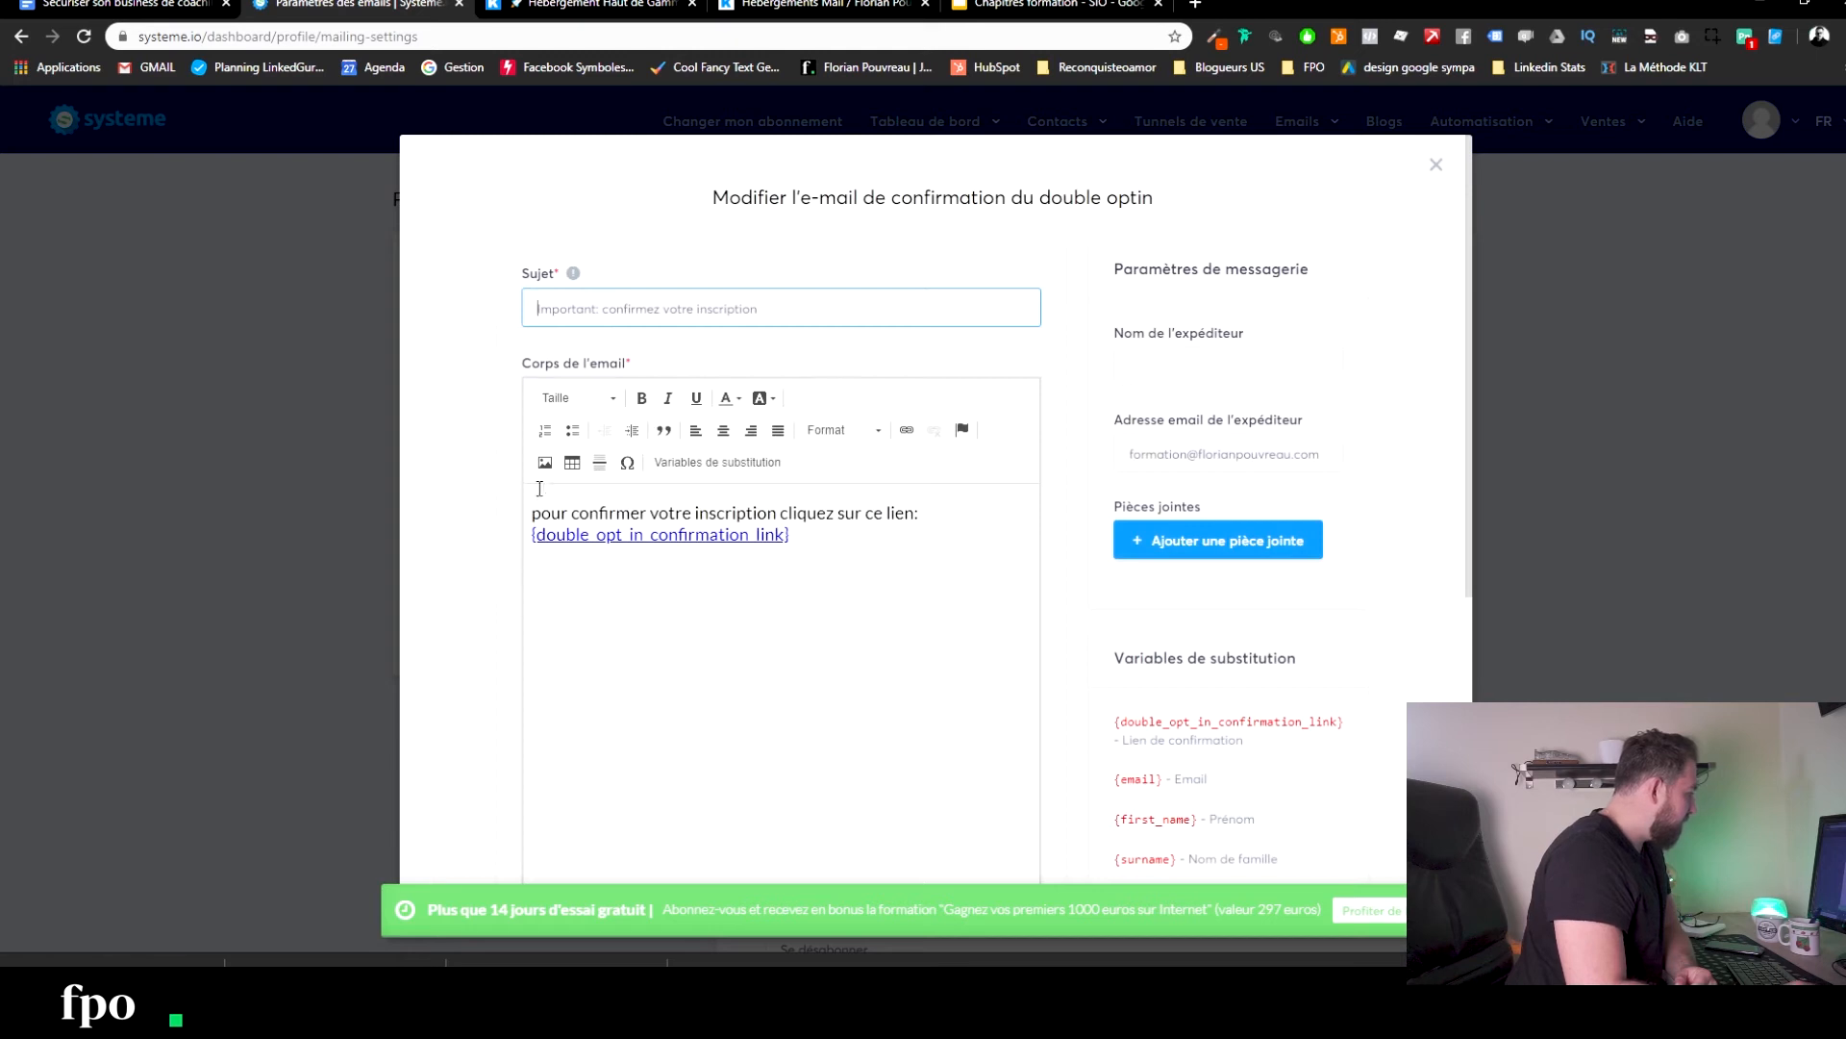
click(536, 516)
Add the greeting 'Bonjour,' and the line 'merci pour votre inscription.' to the email body.
text(Bpnjour,)
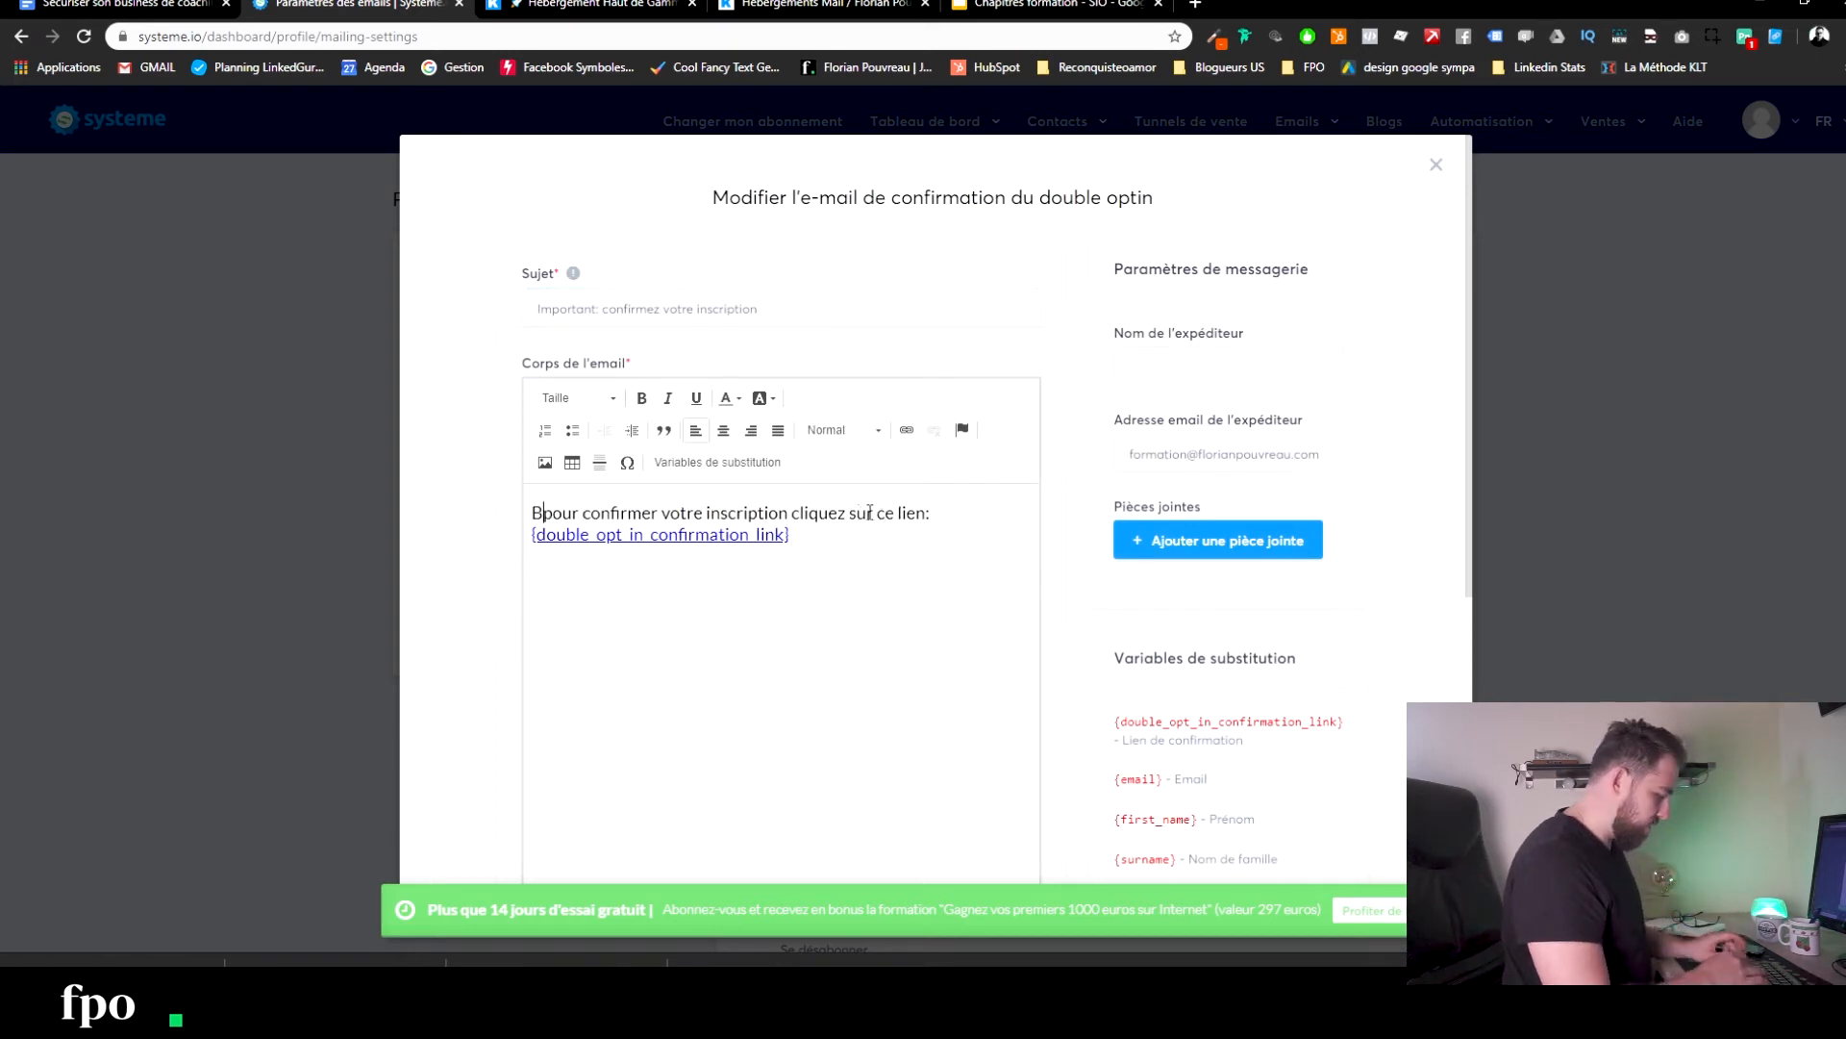
key(Return)
key(Return)
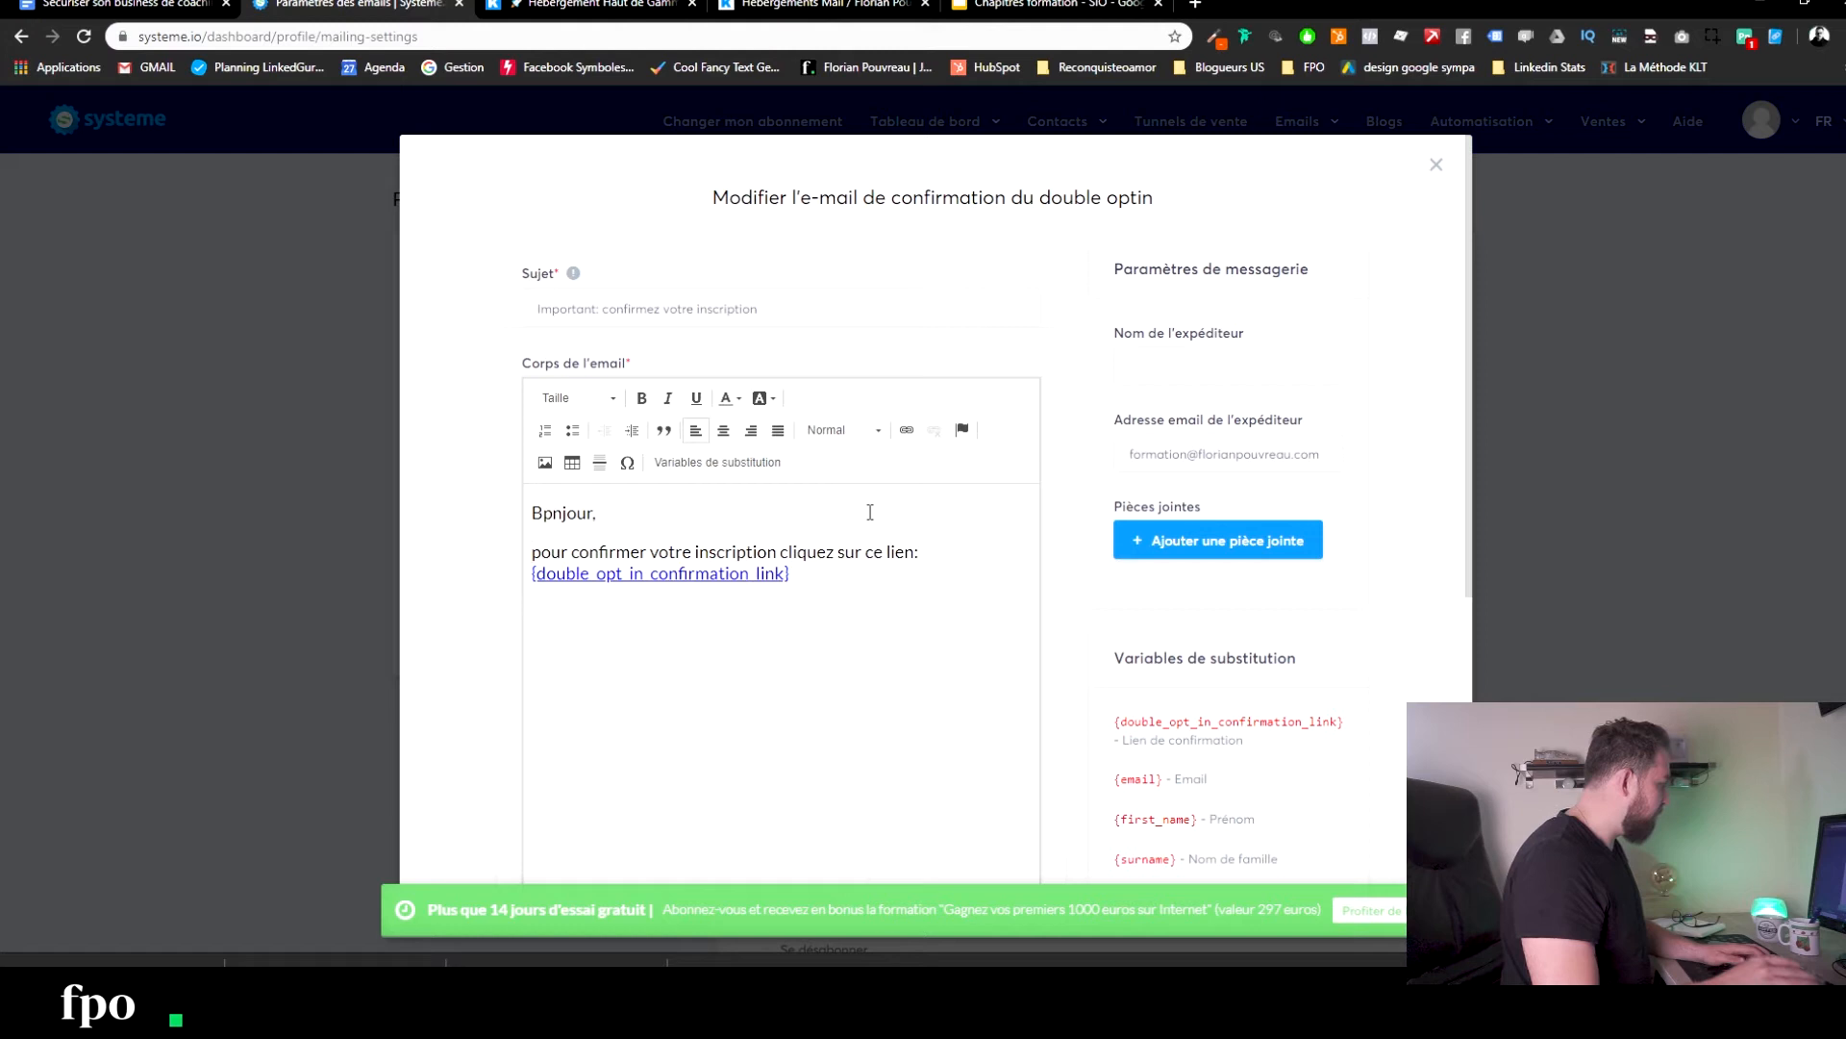
drag(553, 519, 545, 519)
text(o)
text(merci pour votre)
text( inscription)
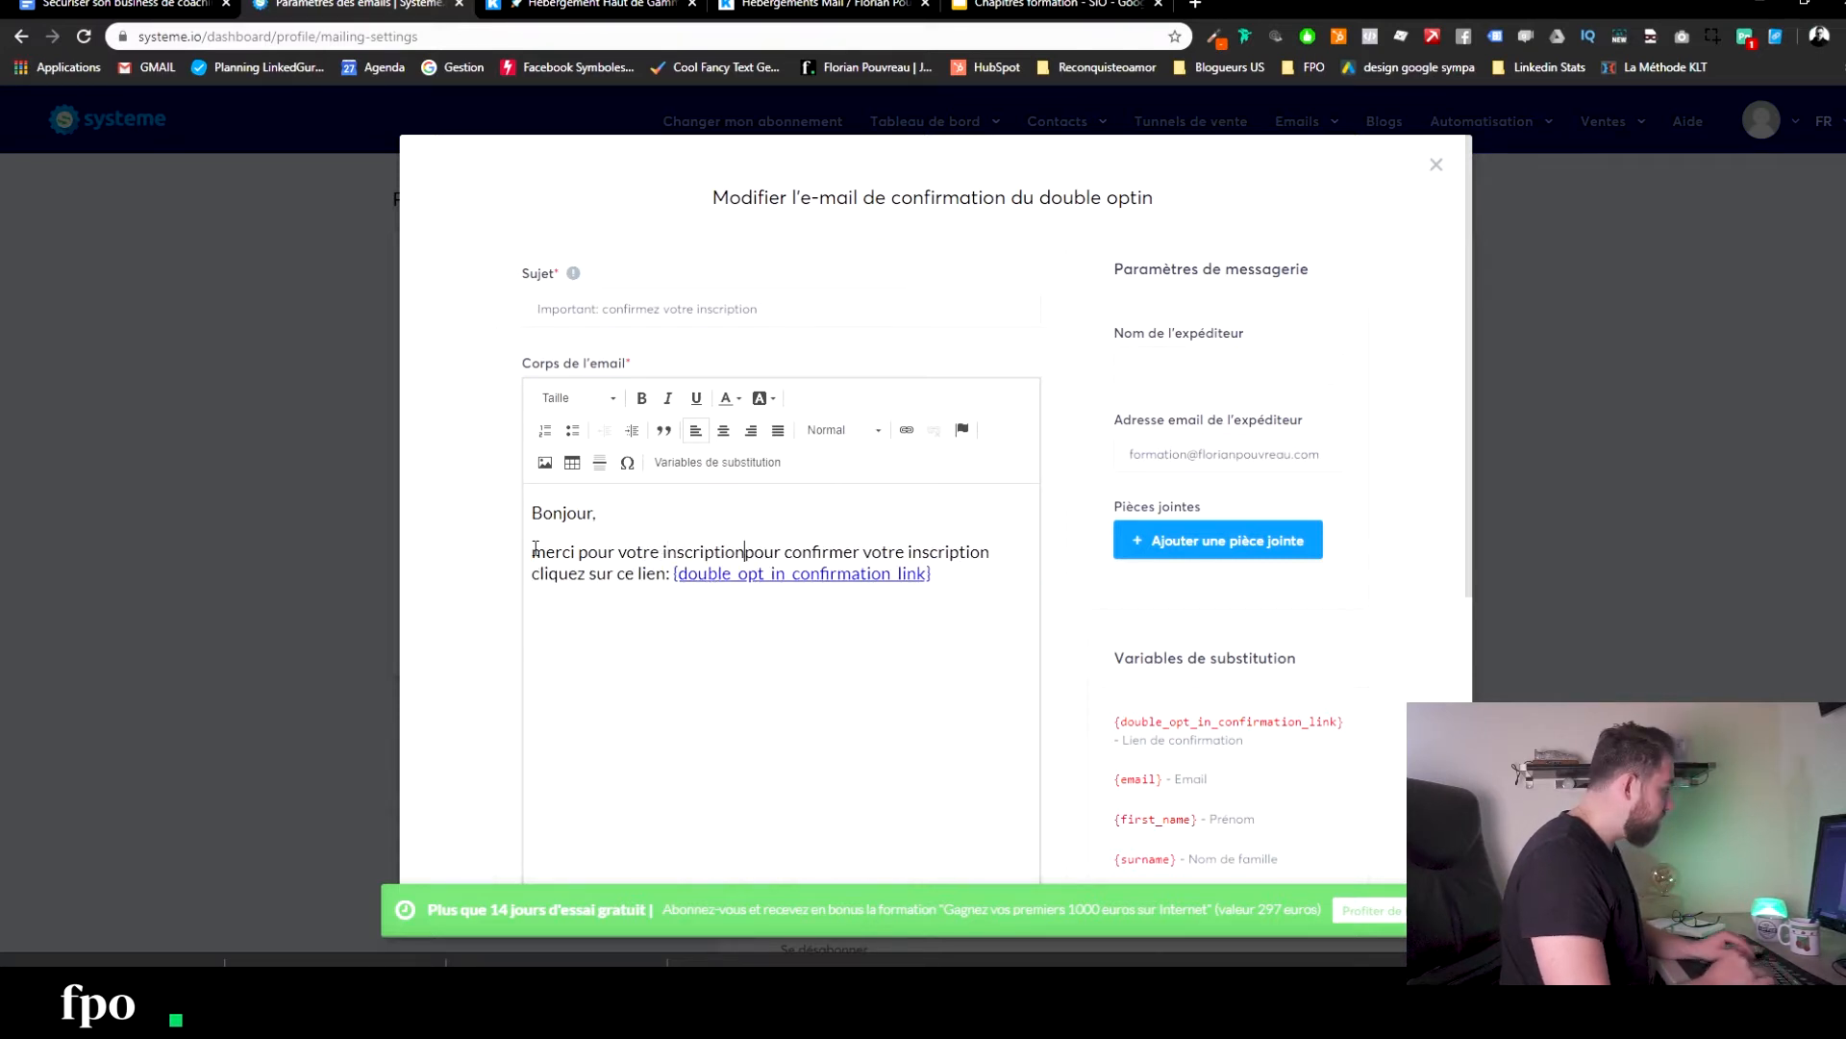
text(.)
key(Return)
Rewrite the request as 'pour recevoir vos éléments vous devez la confirmer en cliquant sur le lien ci-dessous'.
text(Cependant, )
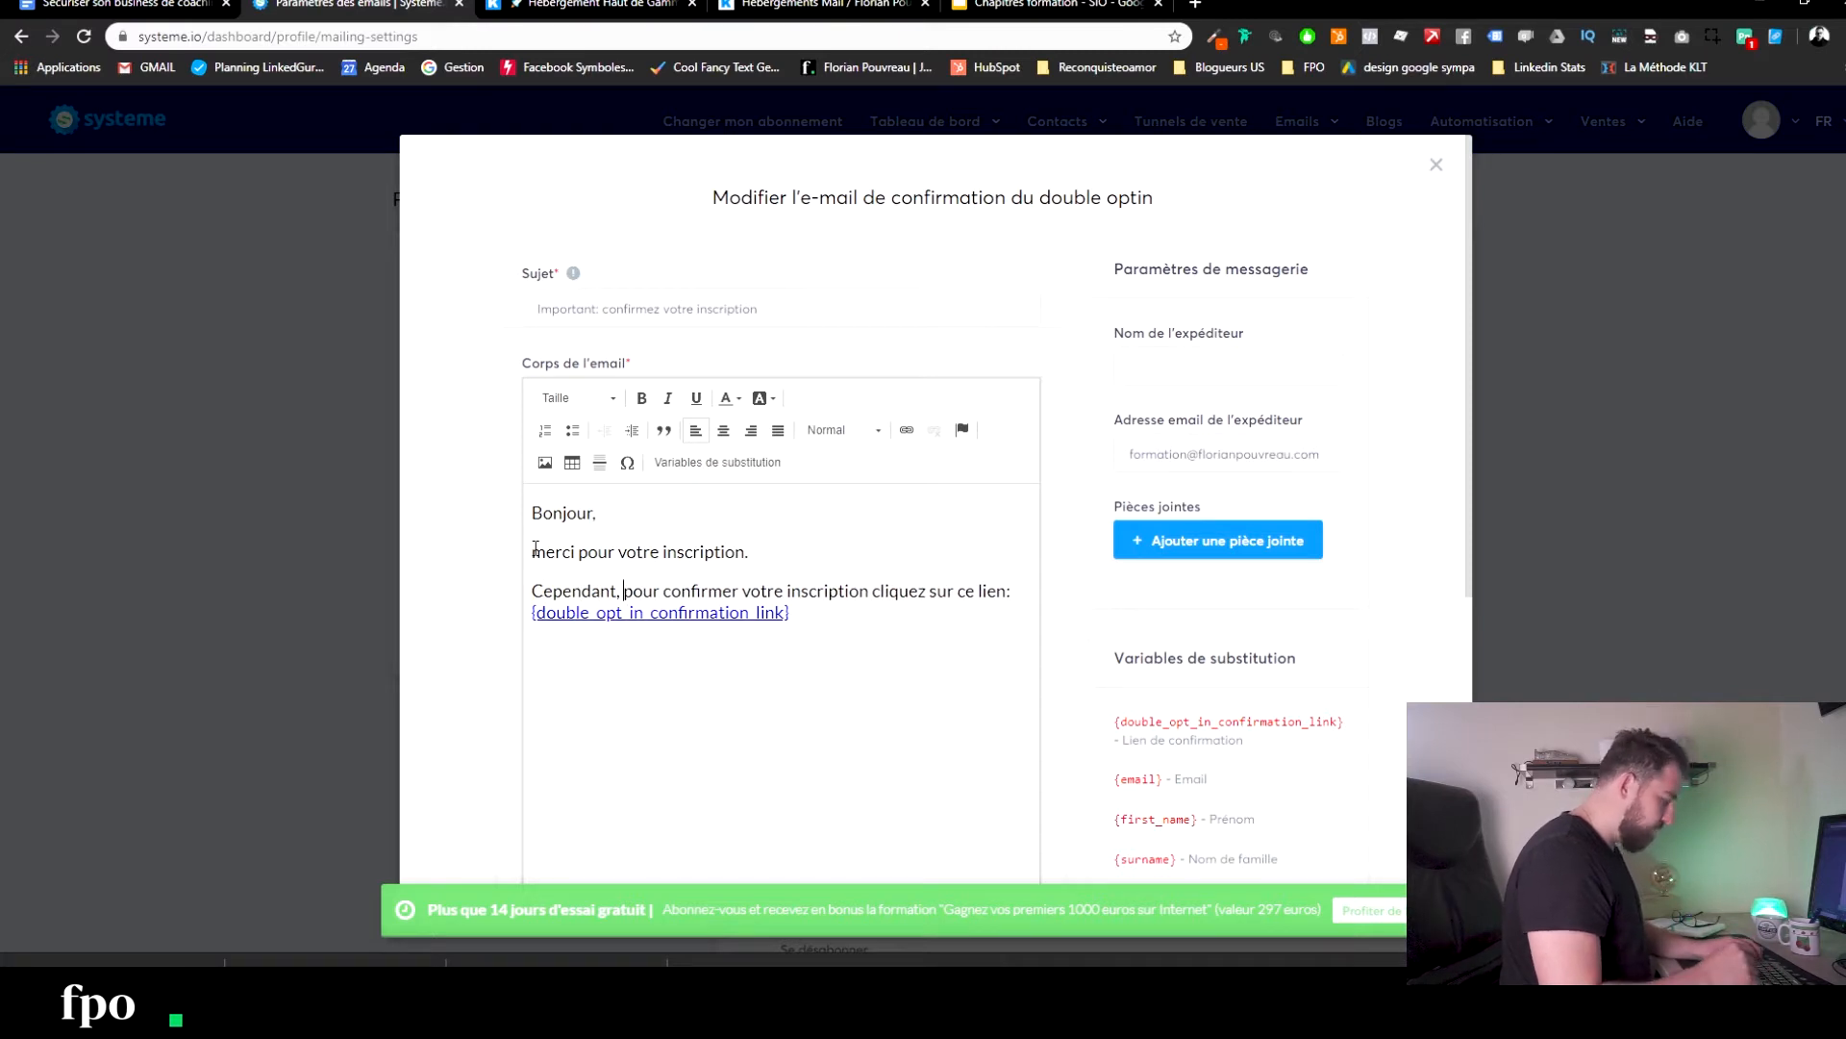
text(nous devo)
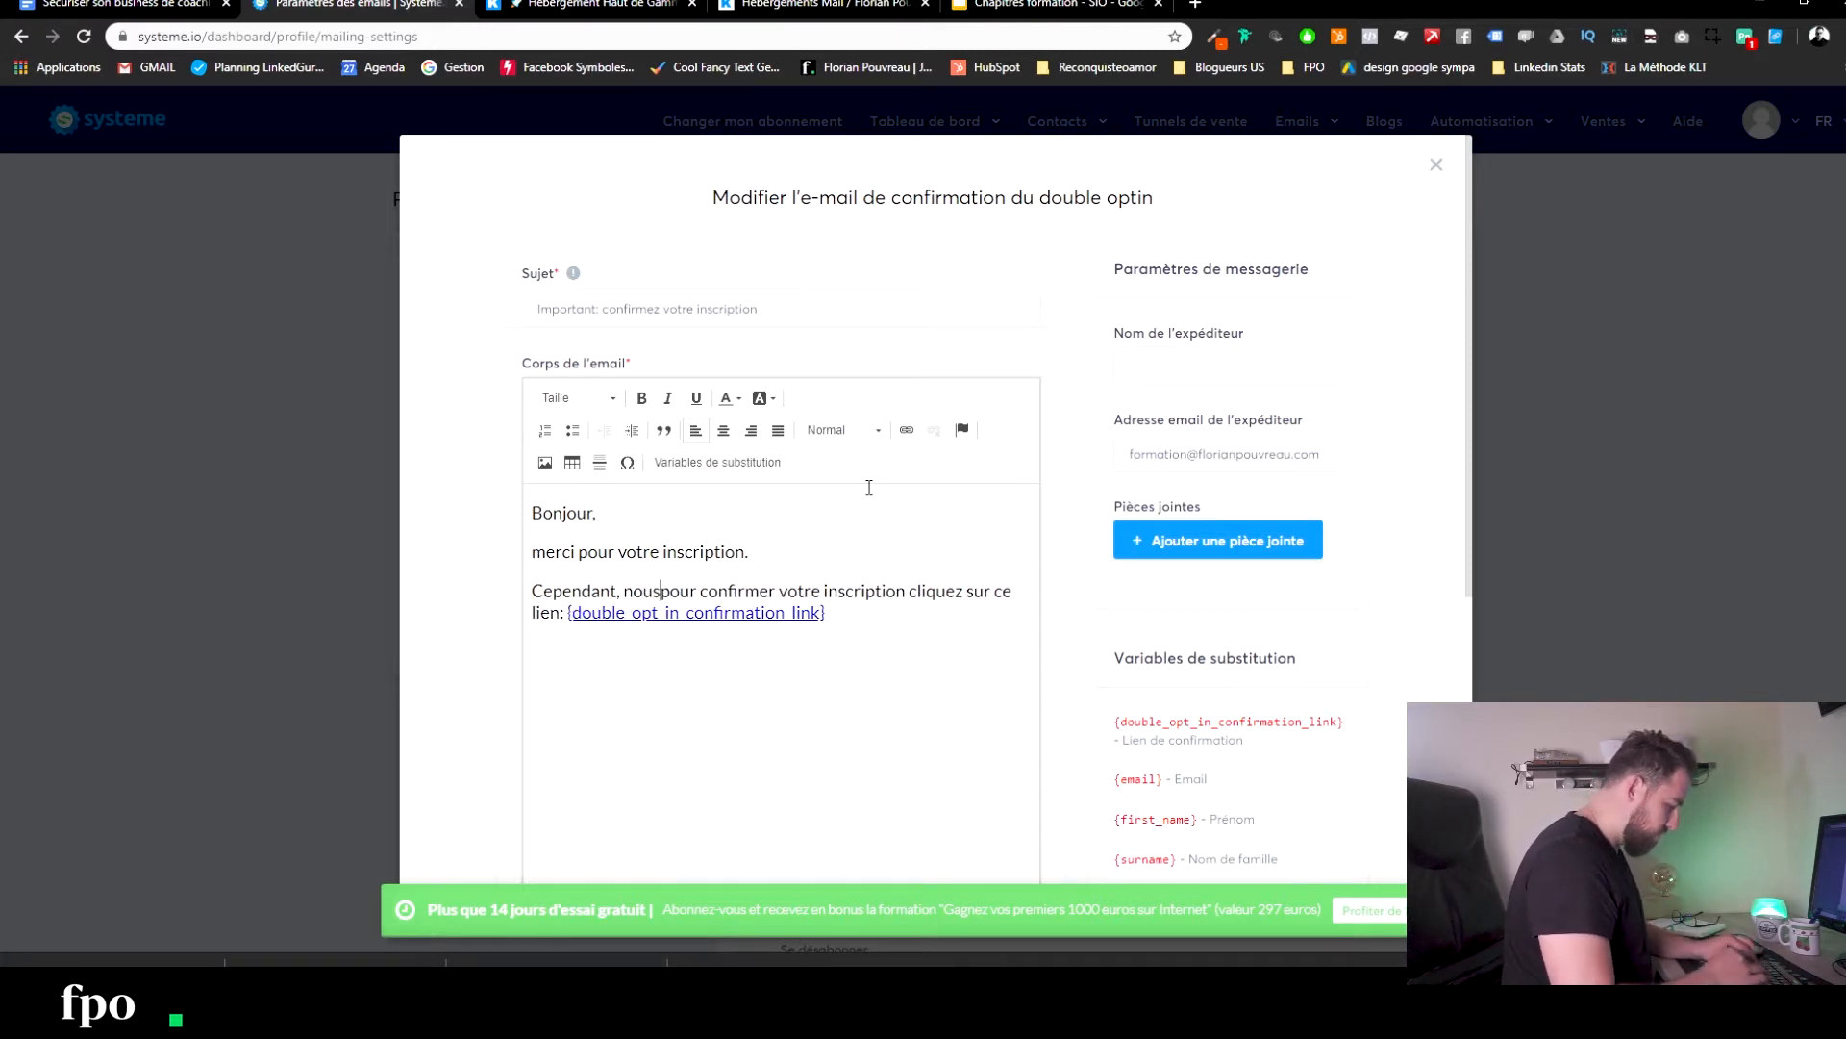
text(nspour con)
key(BackSpace)
key(BackSpace)
key(BackSpace)
key(BackSpace)
key(BackSpace)
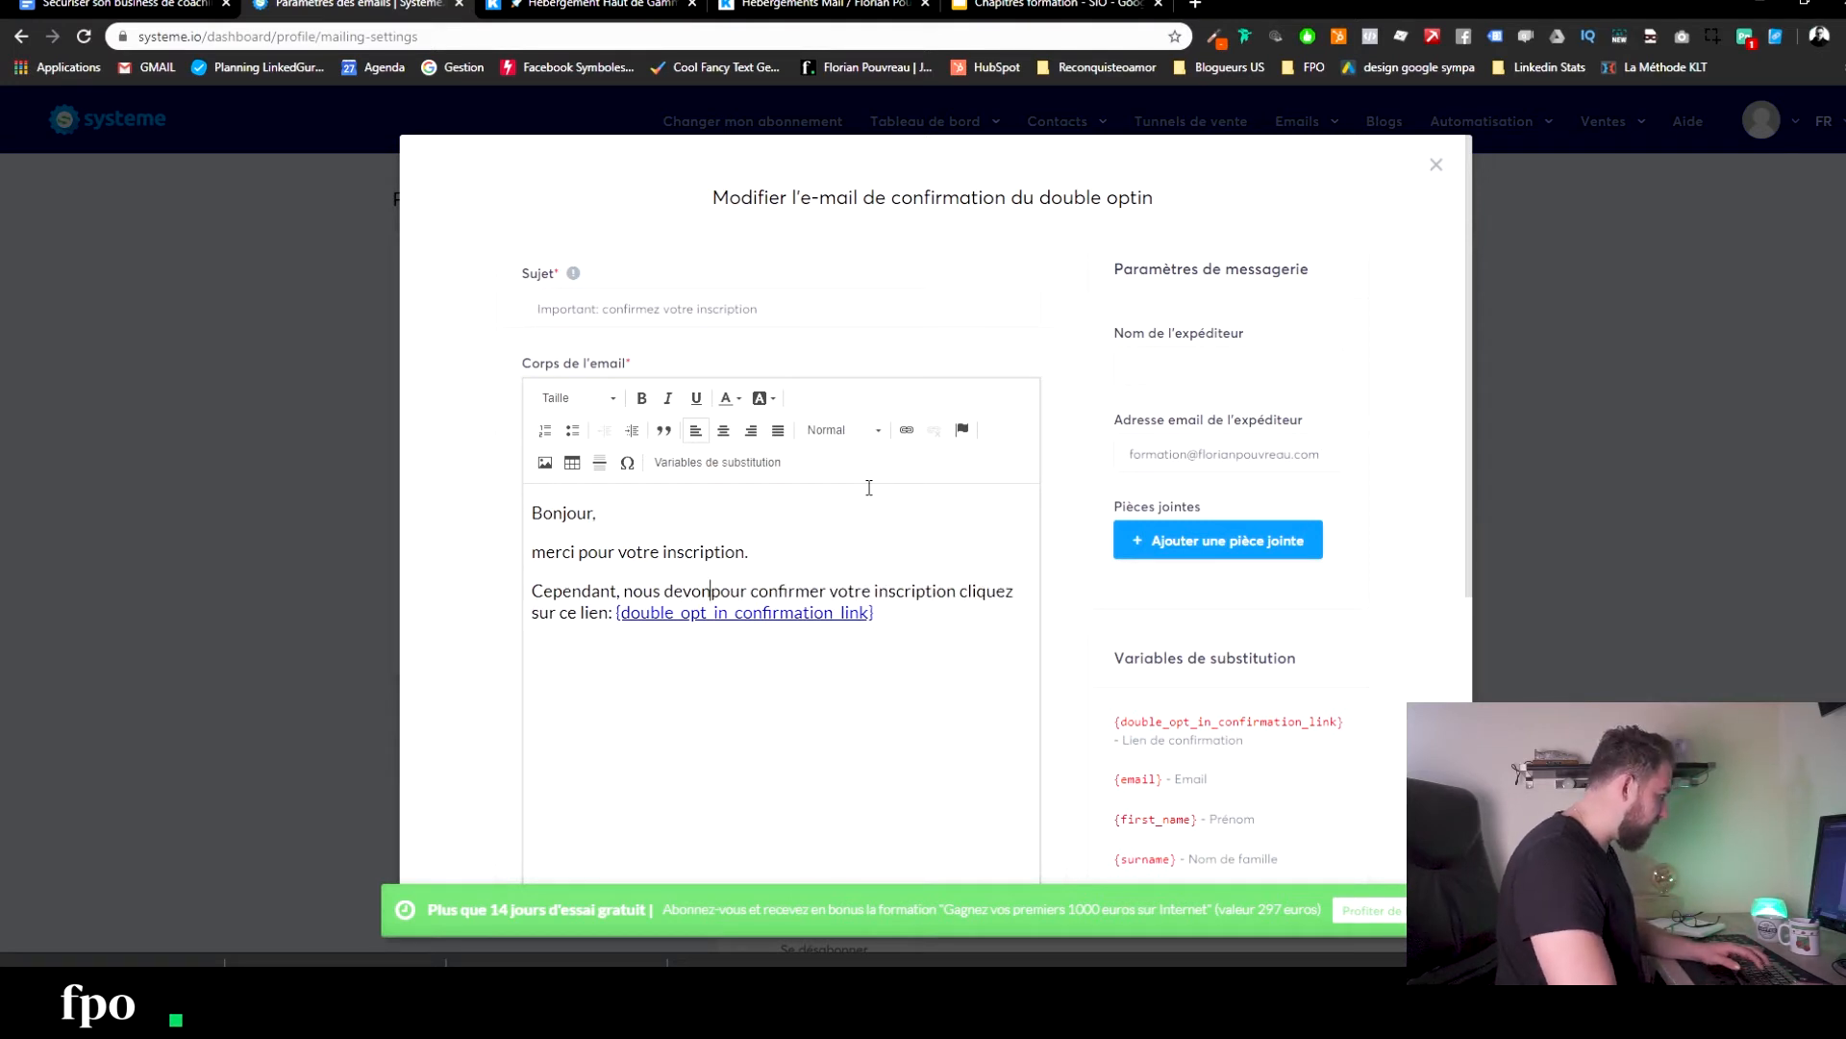
drag(889, 598, 628, 579)
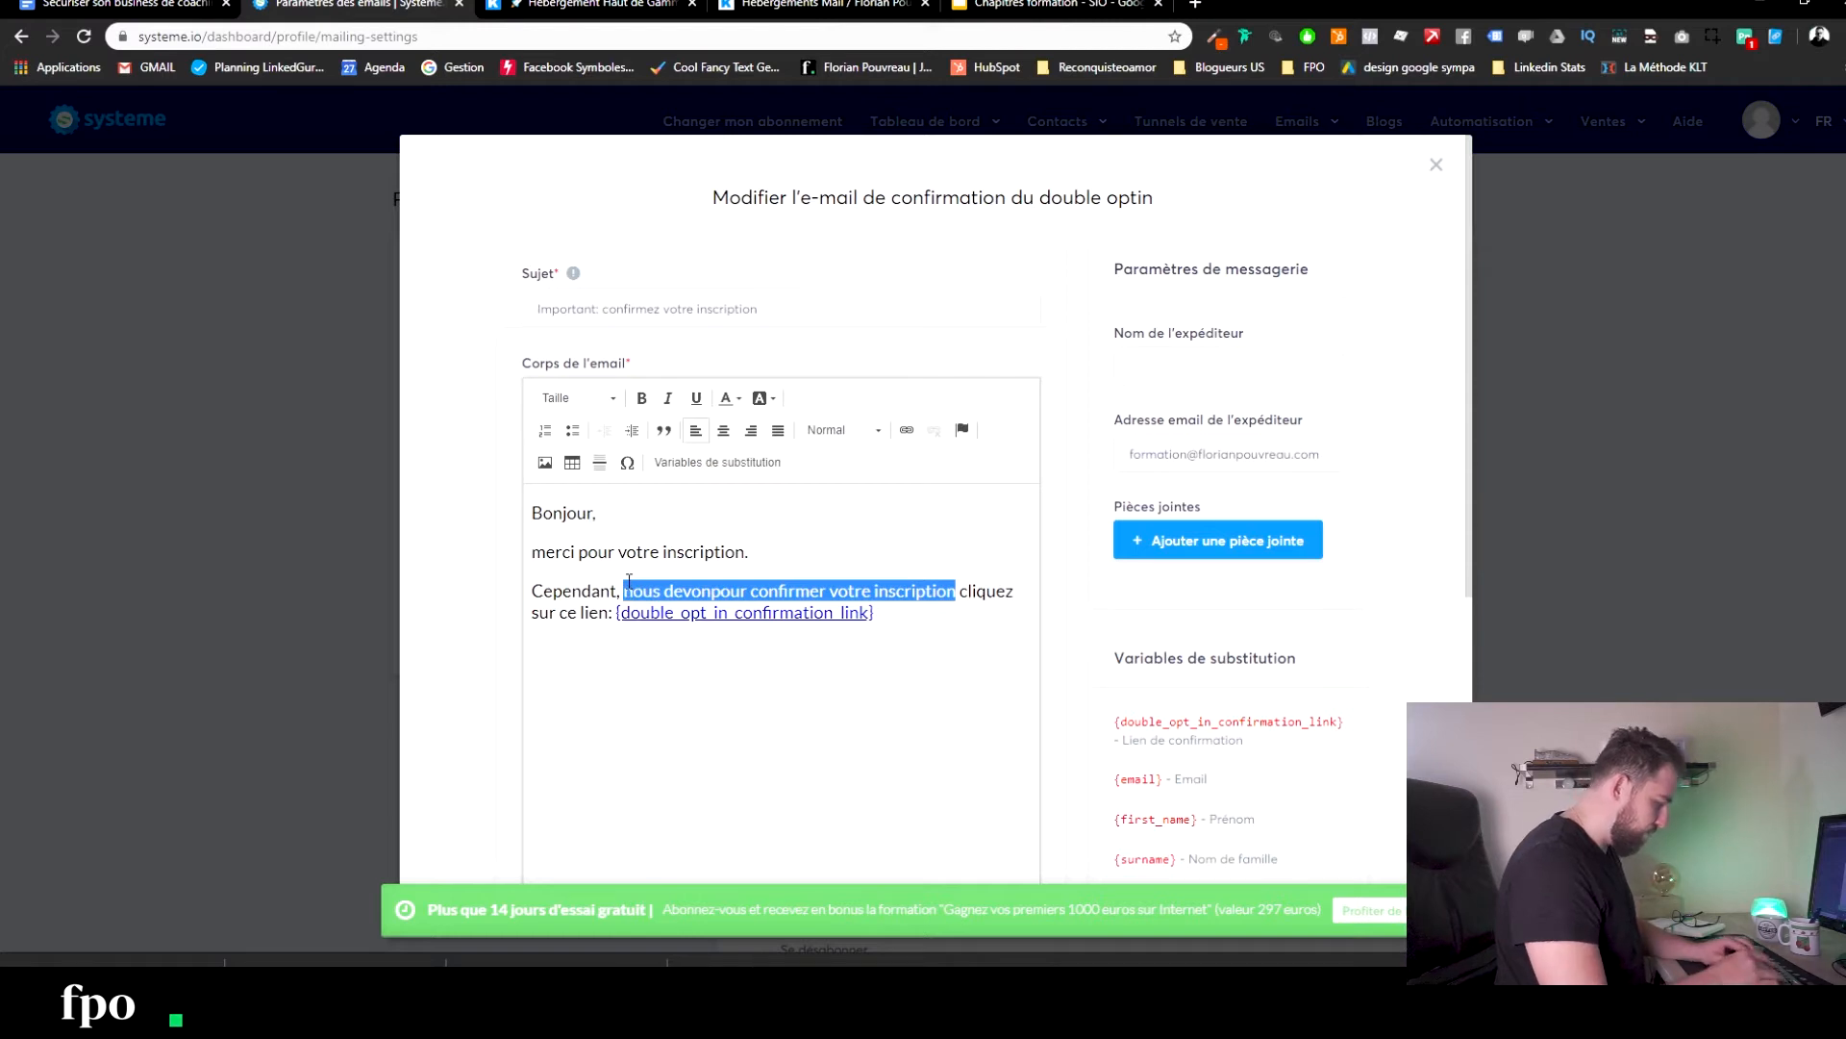
text(pour recevoir)
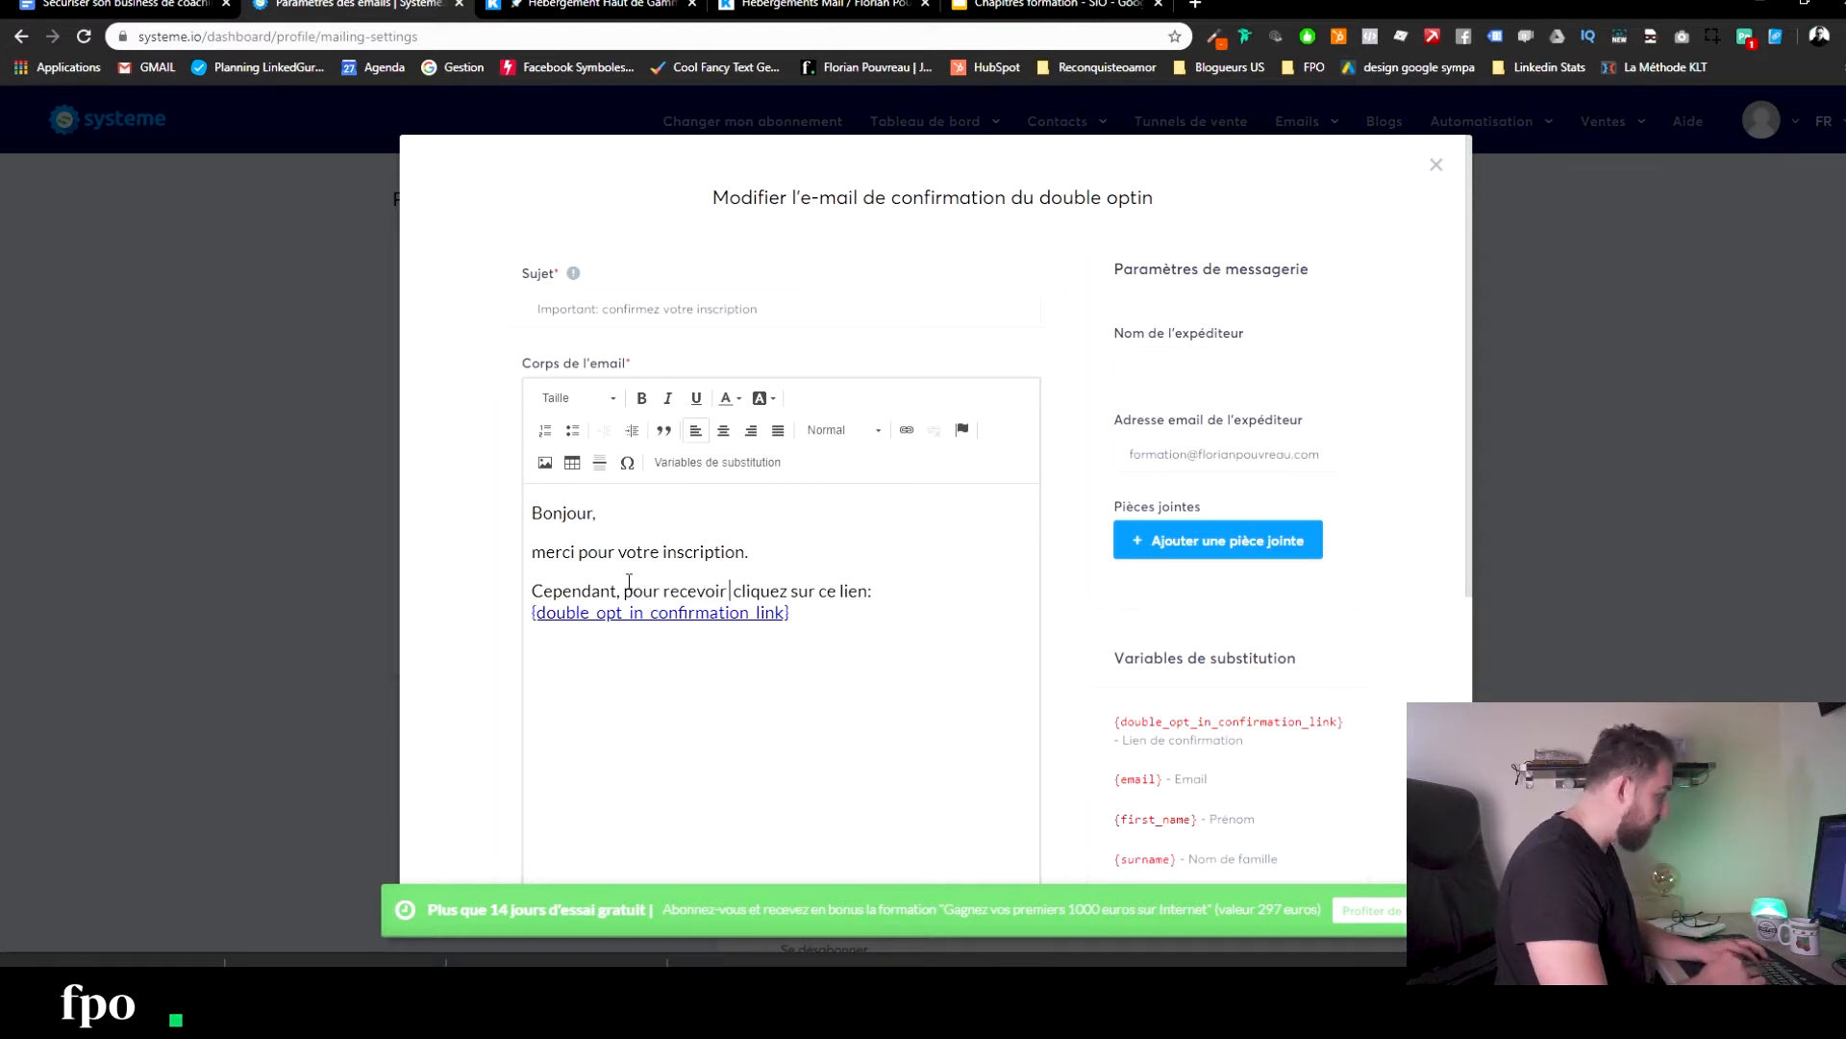
text( vos éléments)
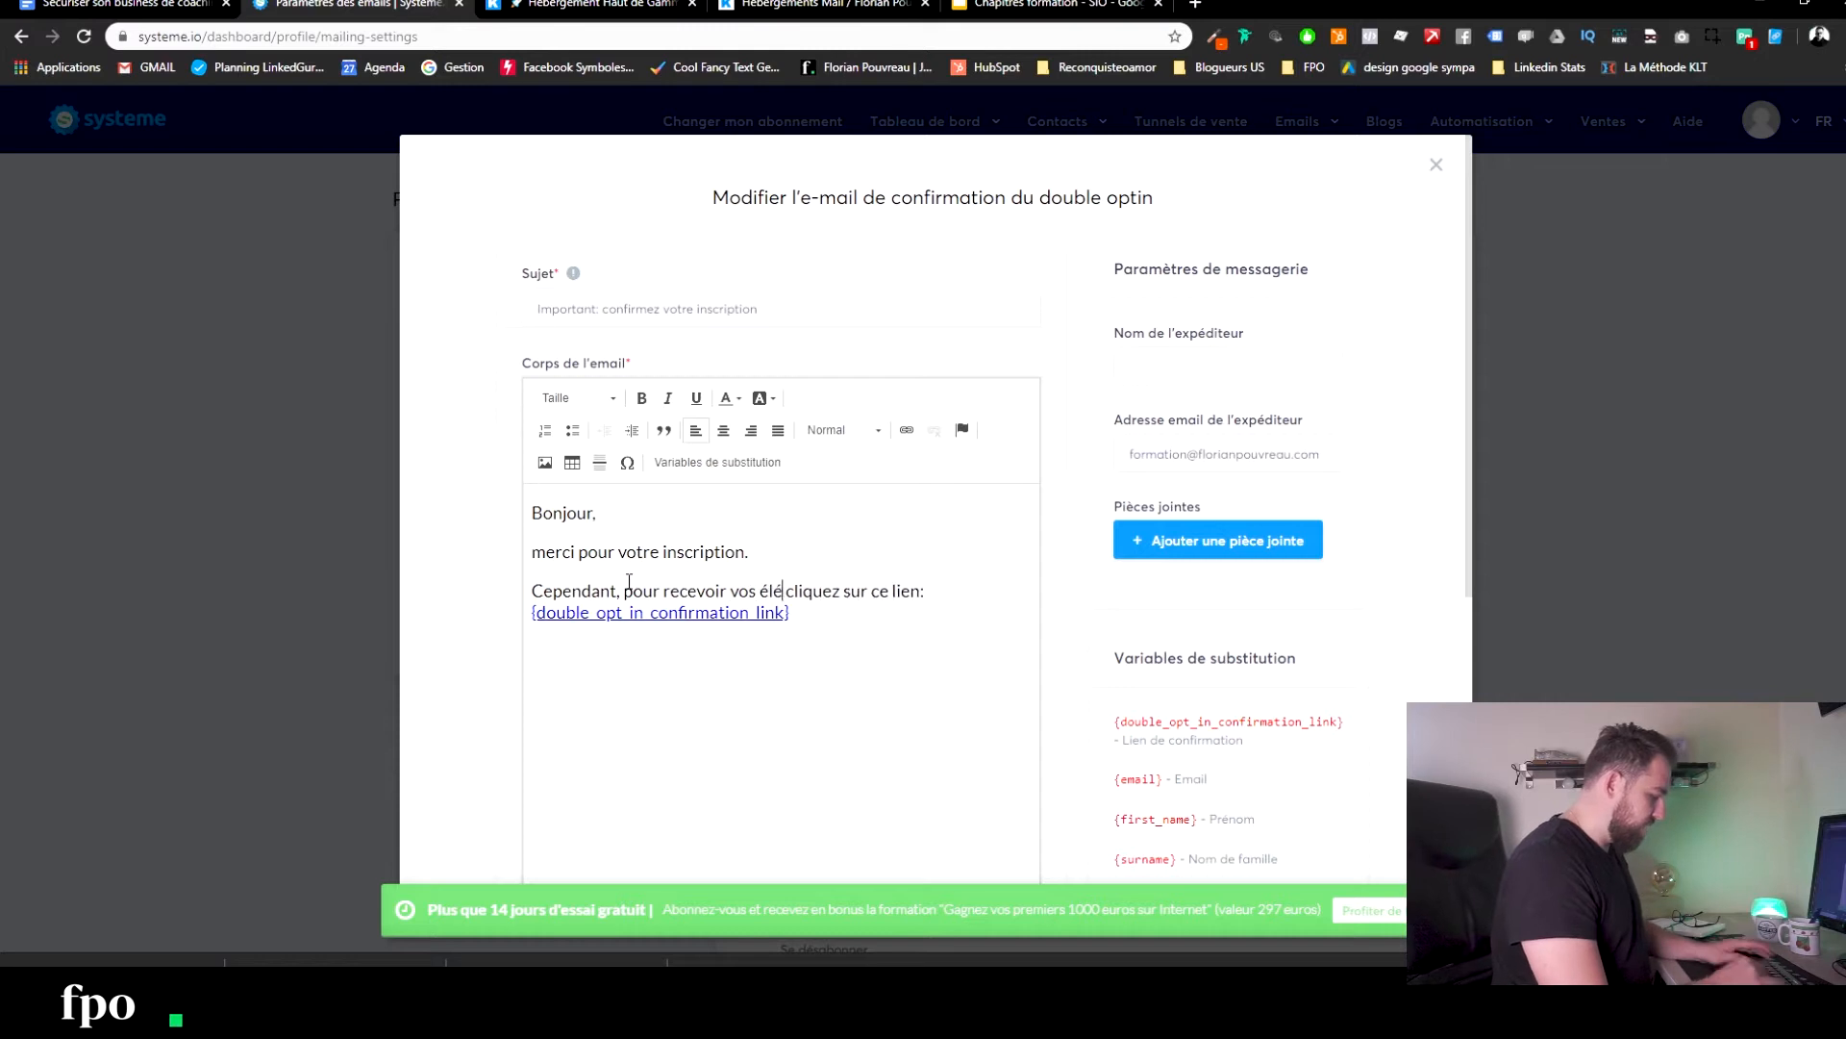
text( vous devez)
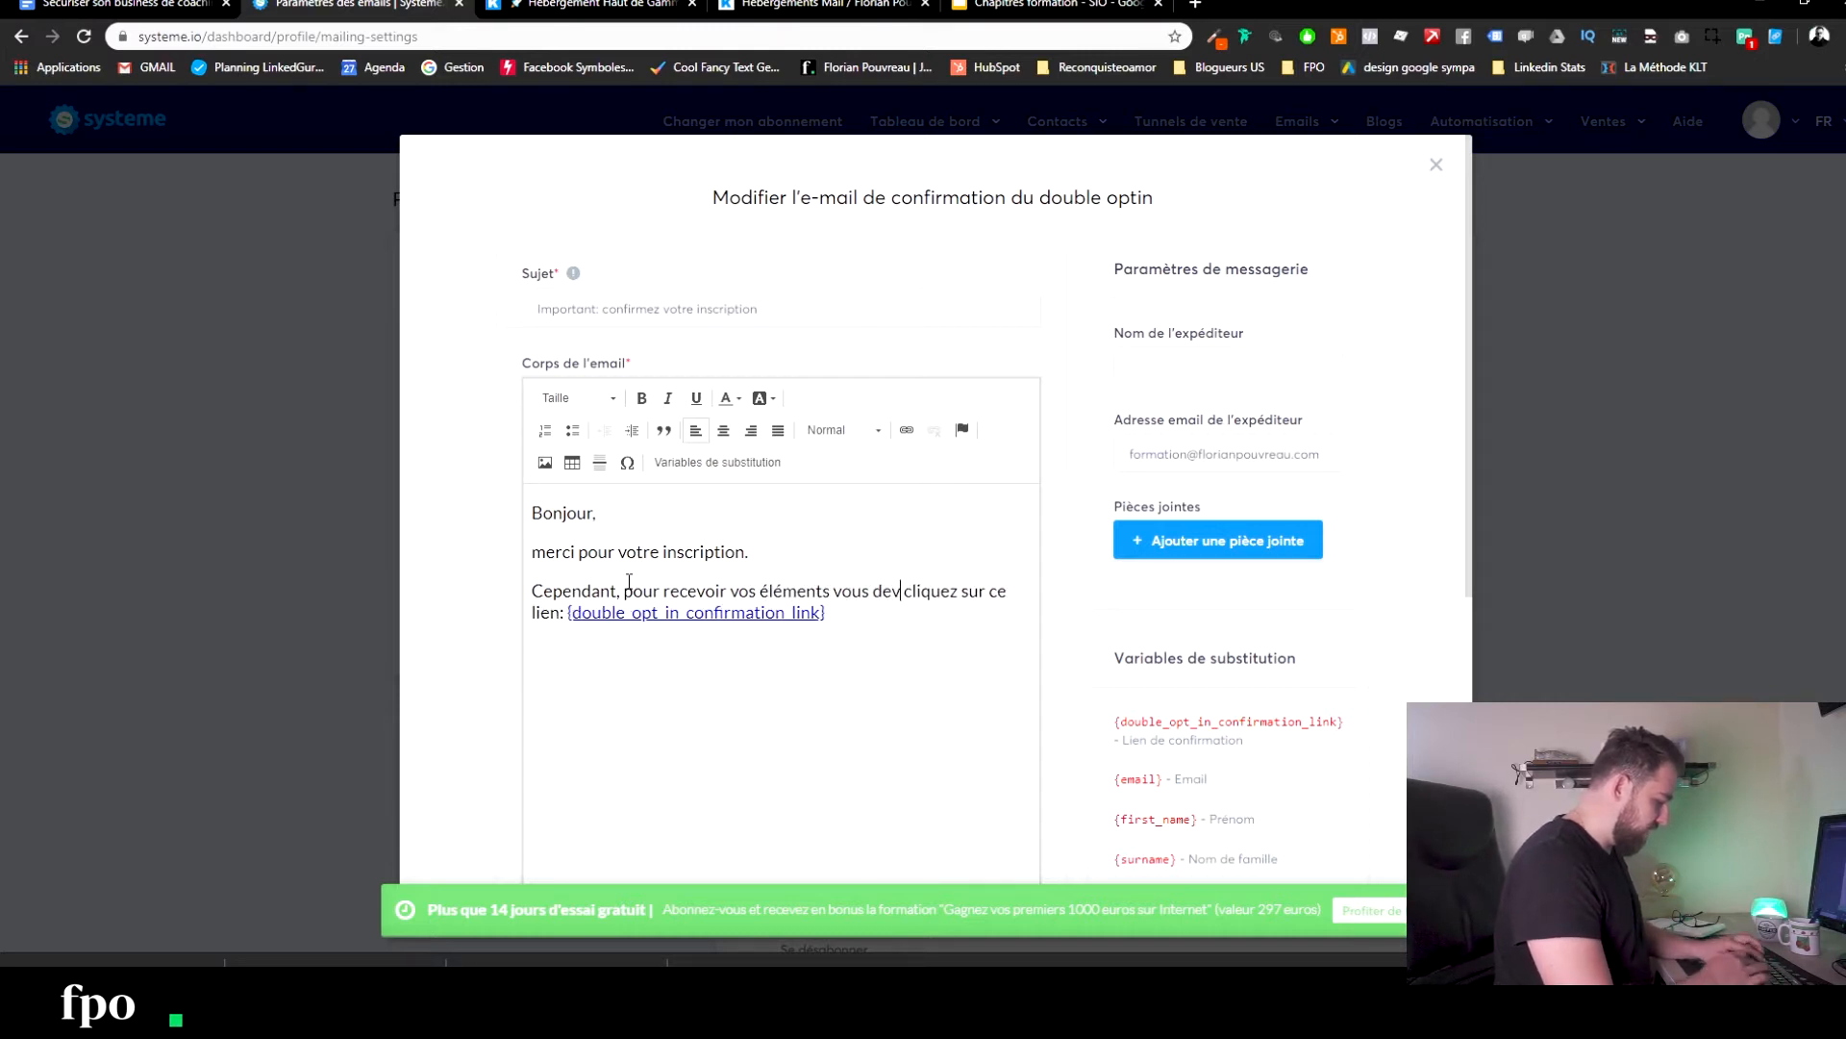
text( la)
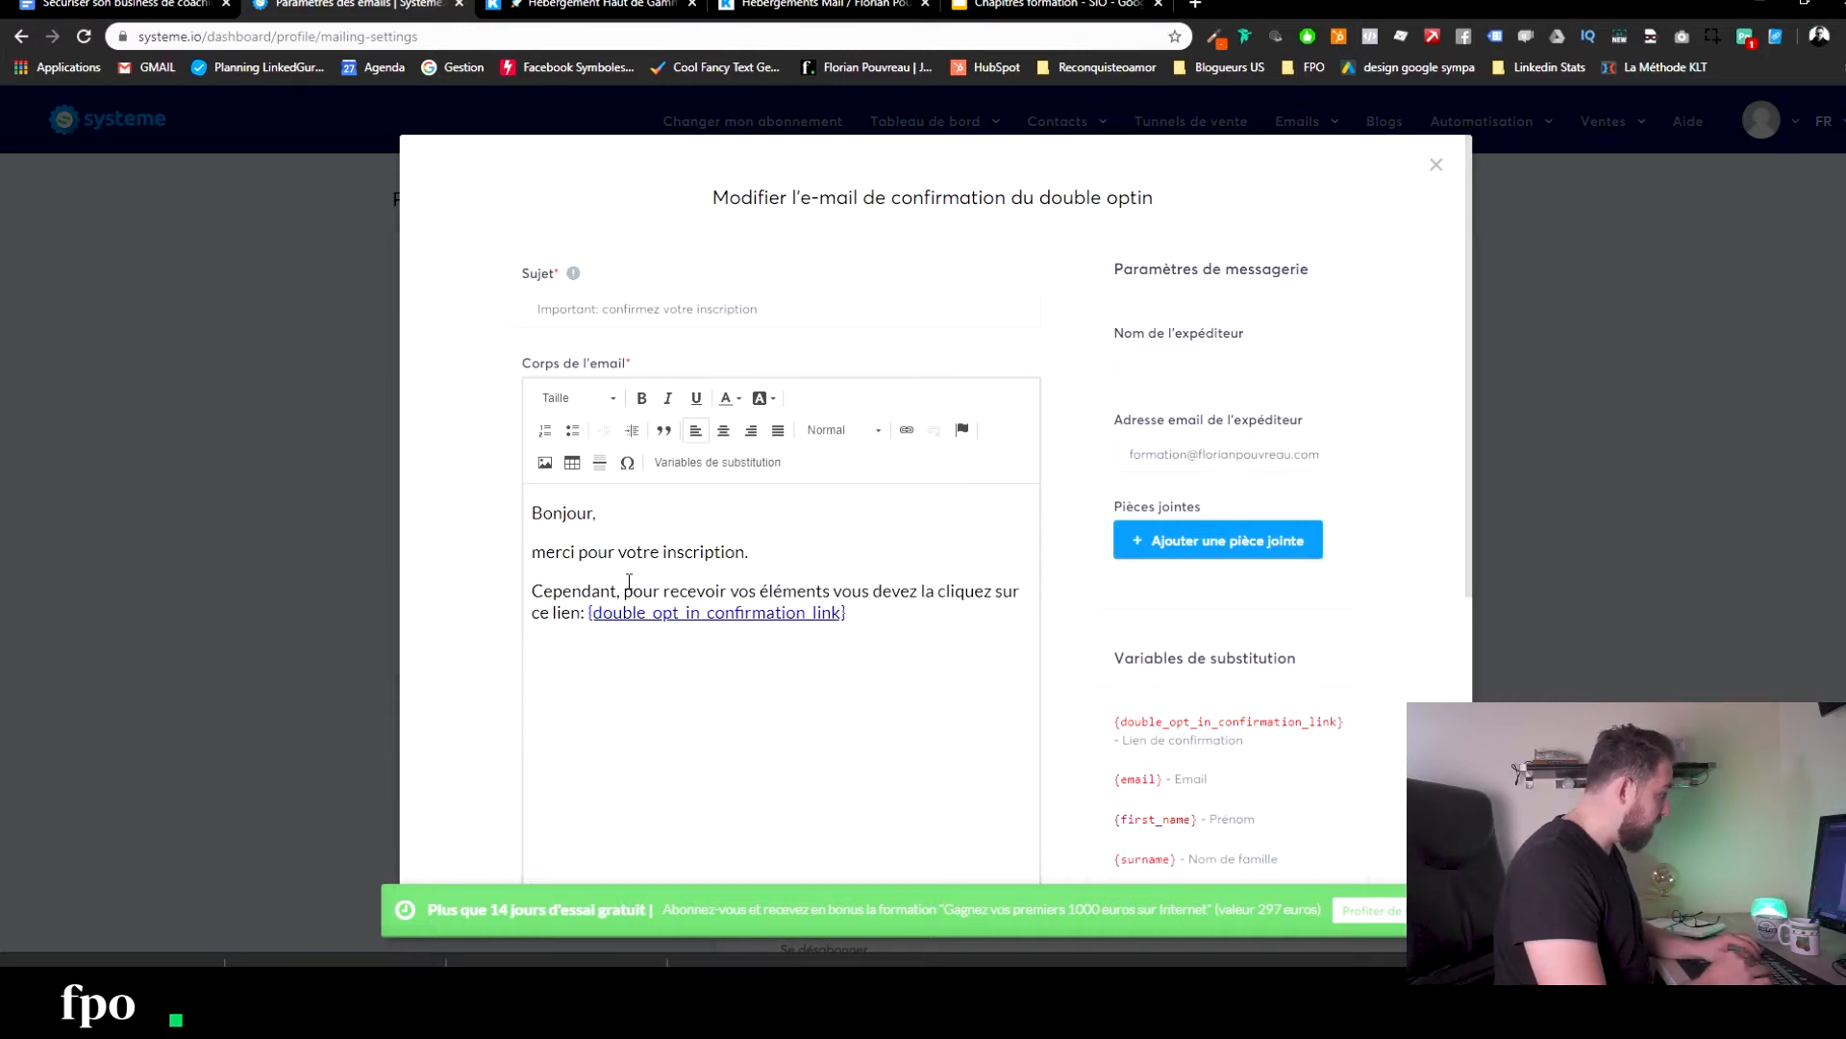
text( confirmer en)
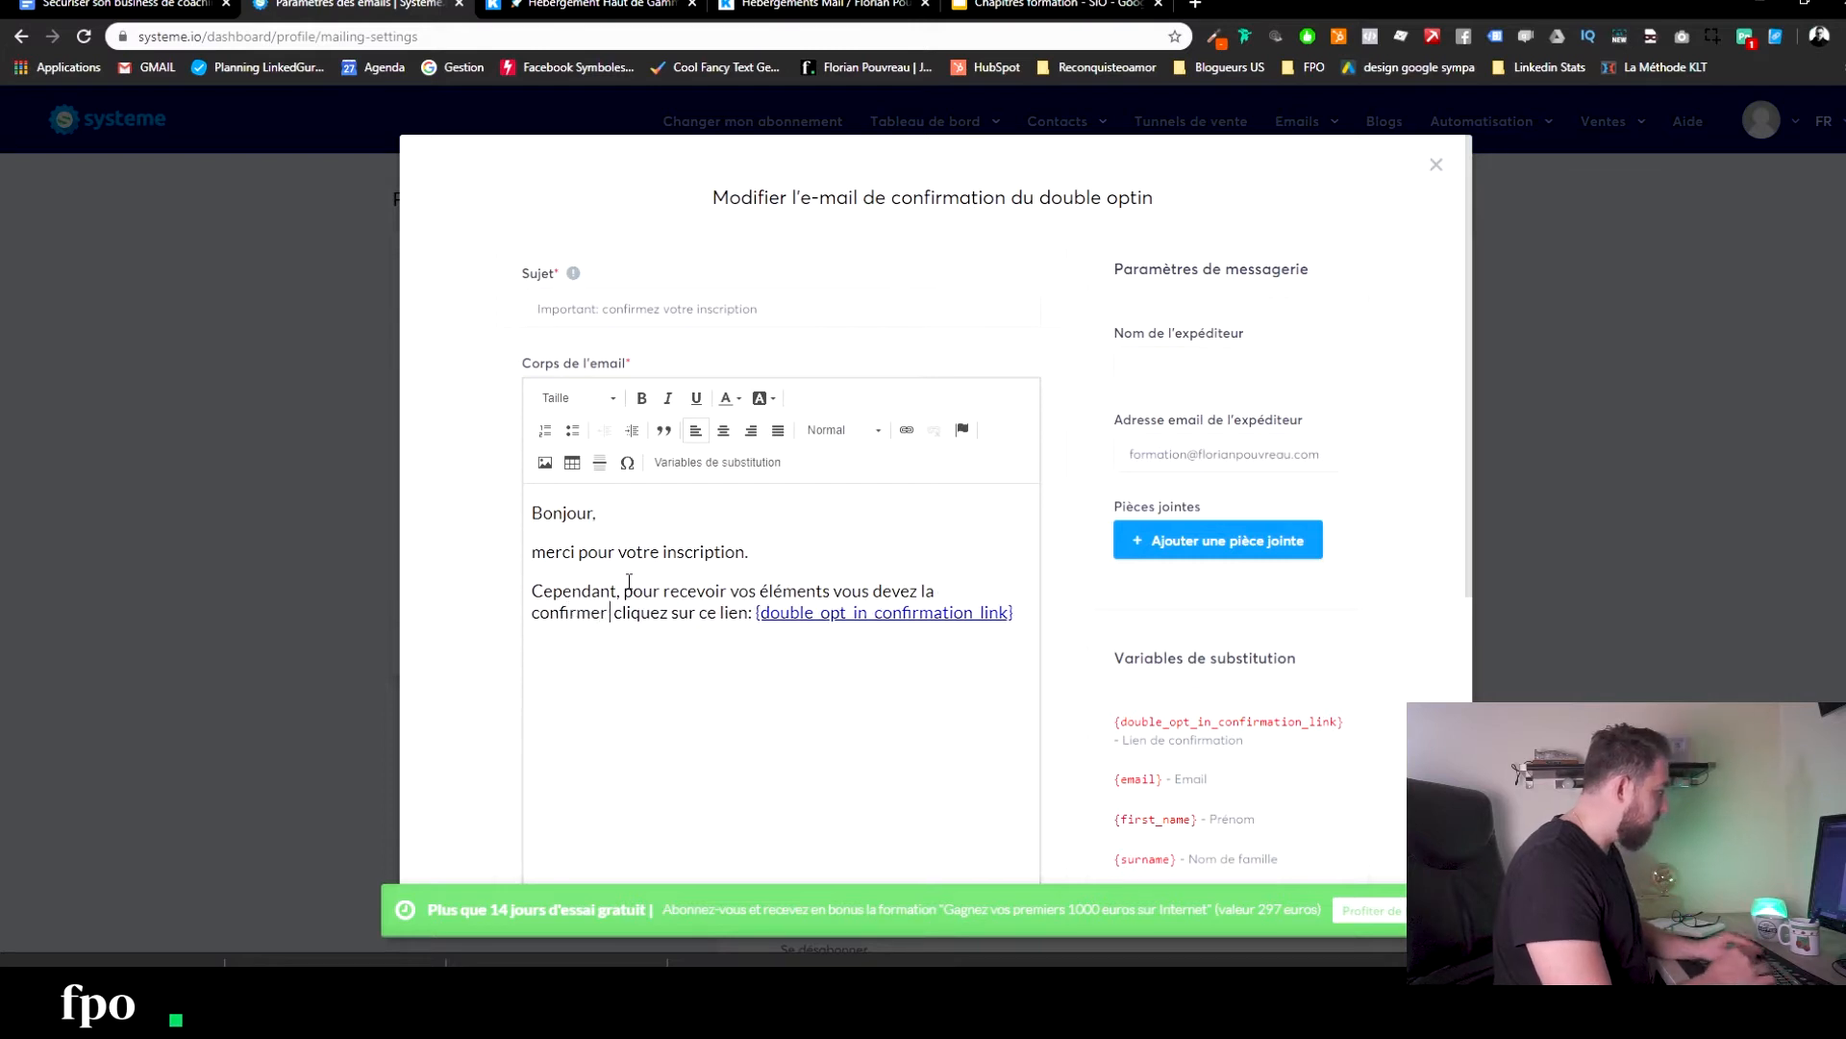
text( cliquant sur le li)
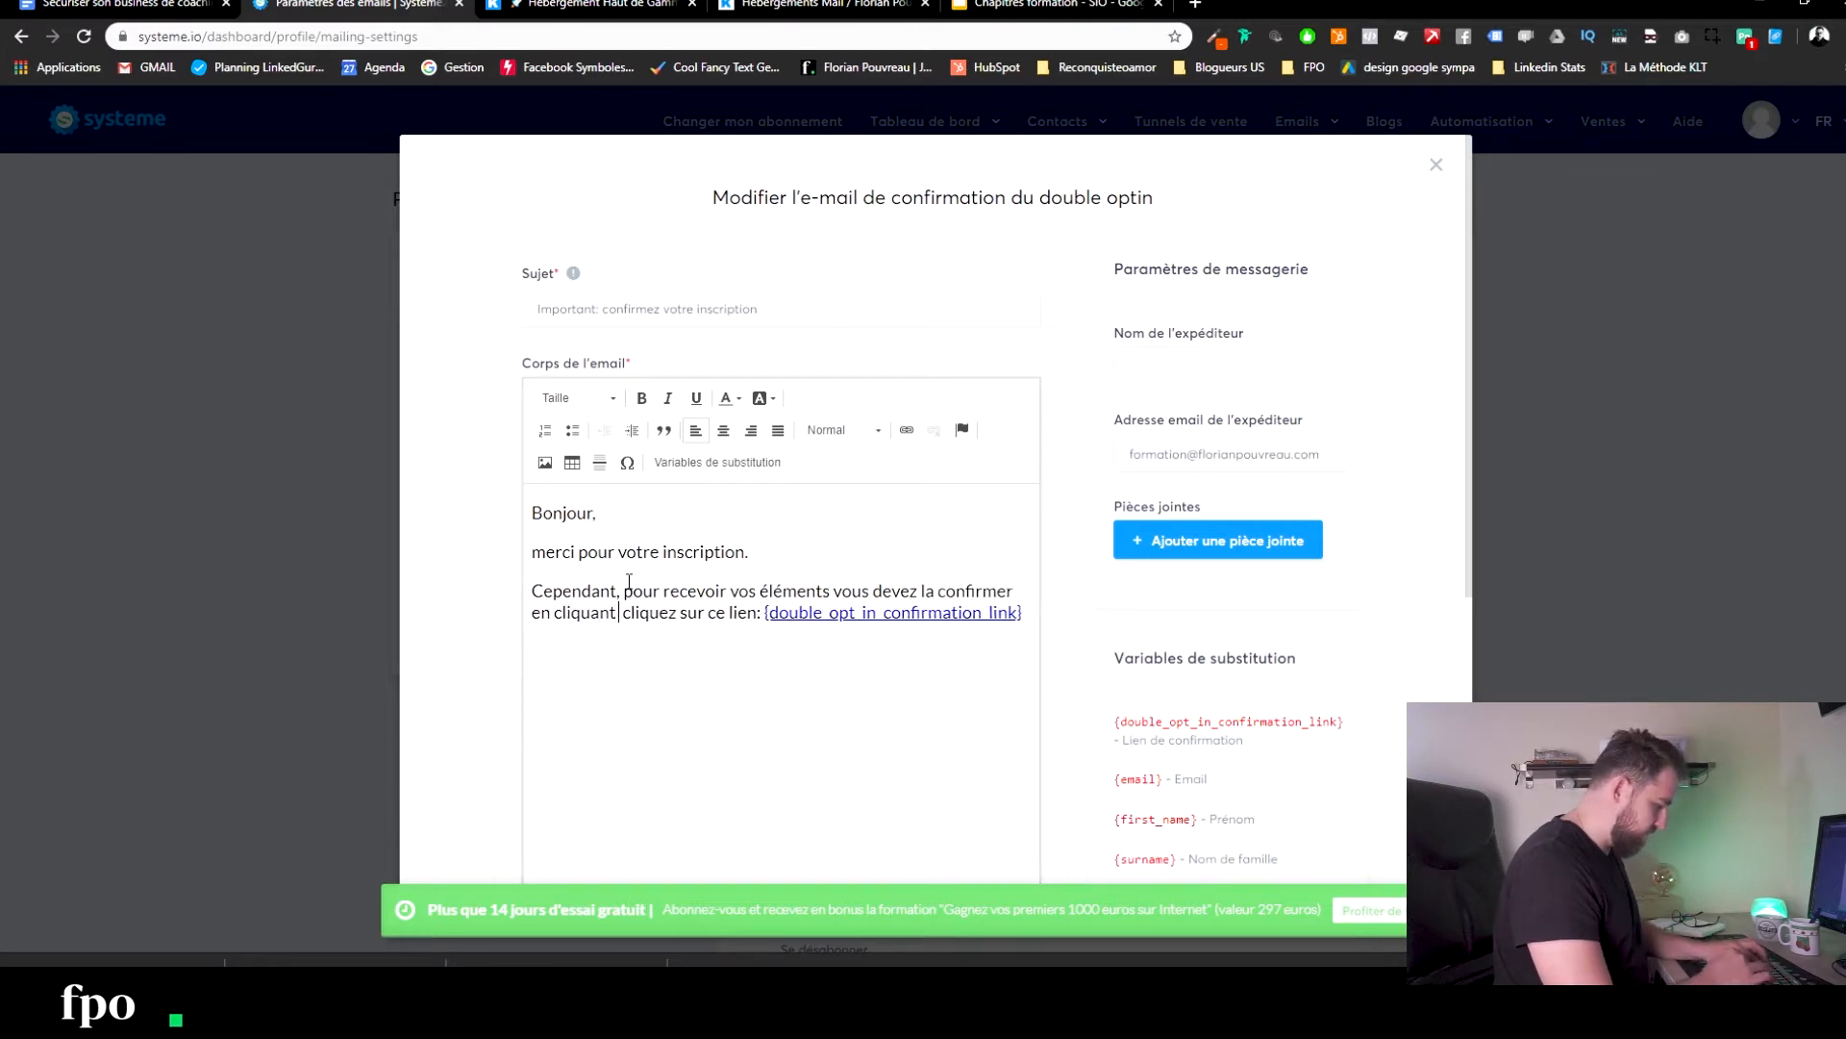
text(en ci-dessous :)
key(Delete)
key(Delete)
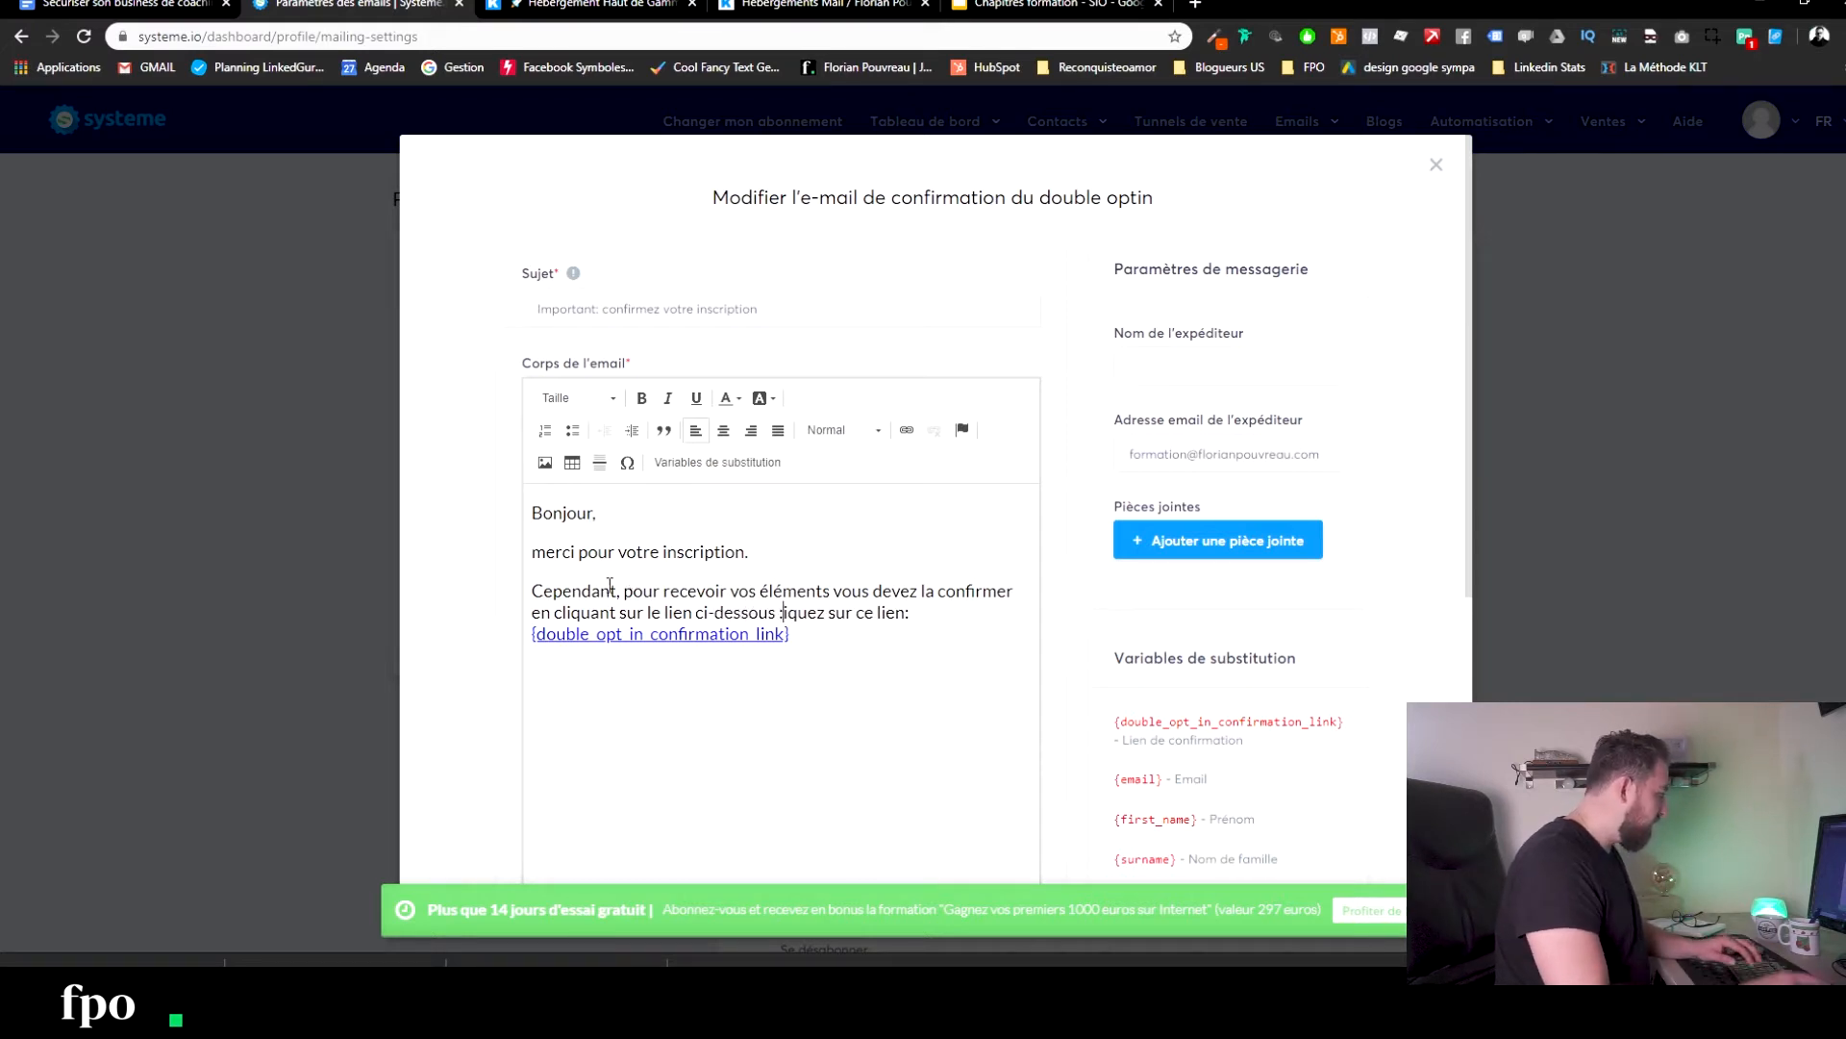
drag(954, 604, 519, 640)
key(Delete)
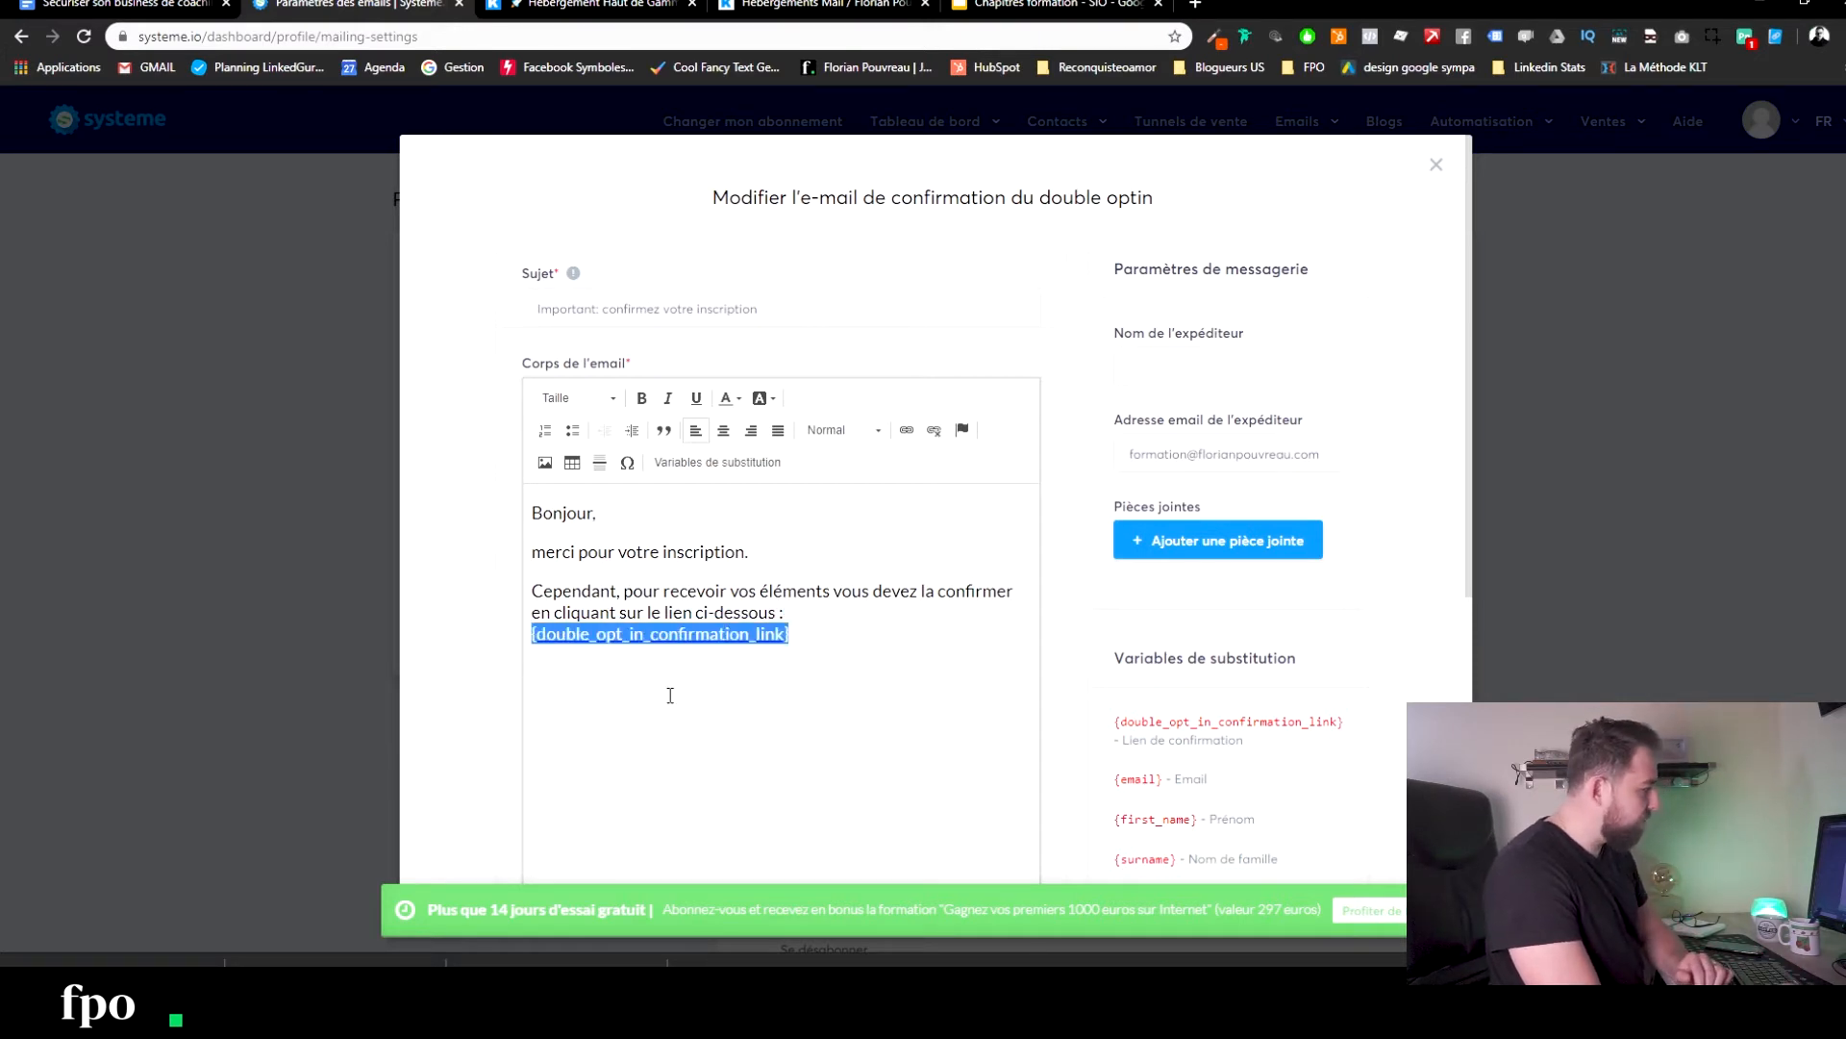
Sign off below the link with the sender's first name and save the confirmation email.
click(715, 722)
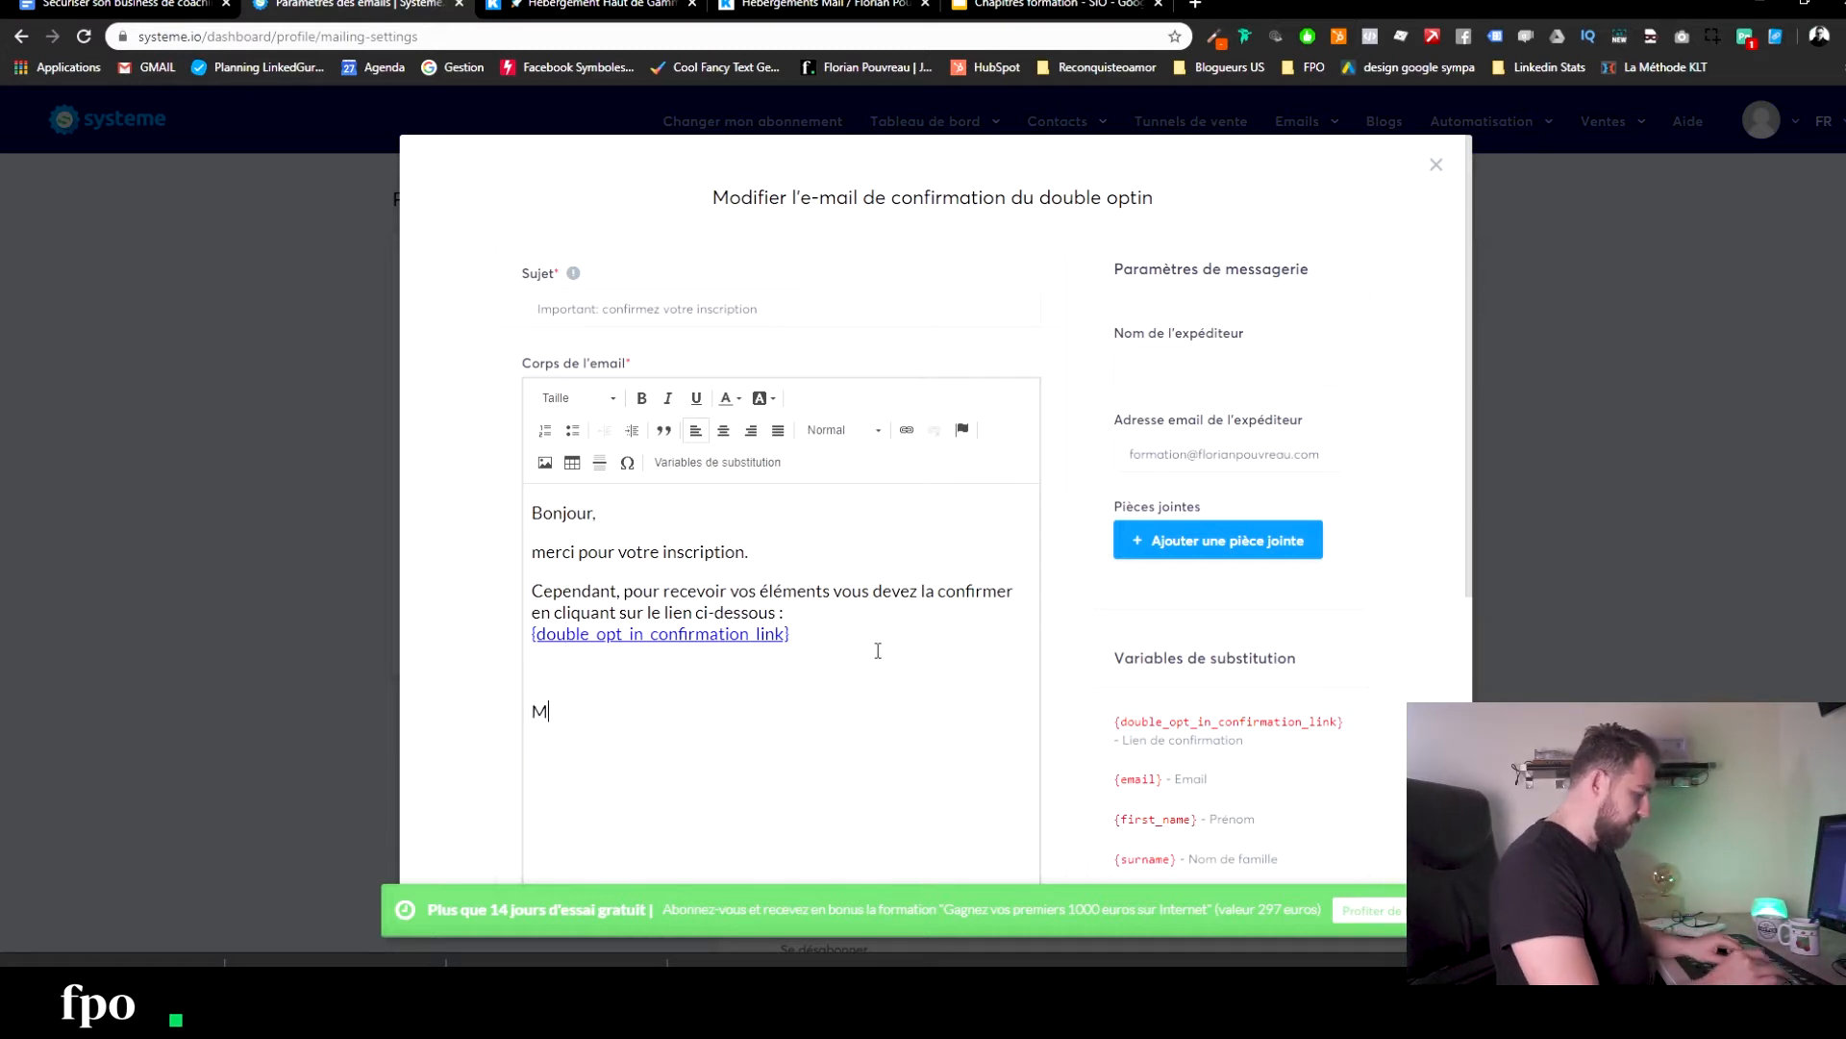
text(Florian)
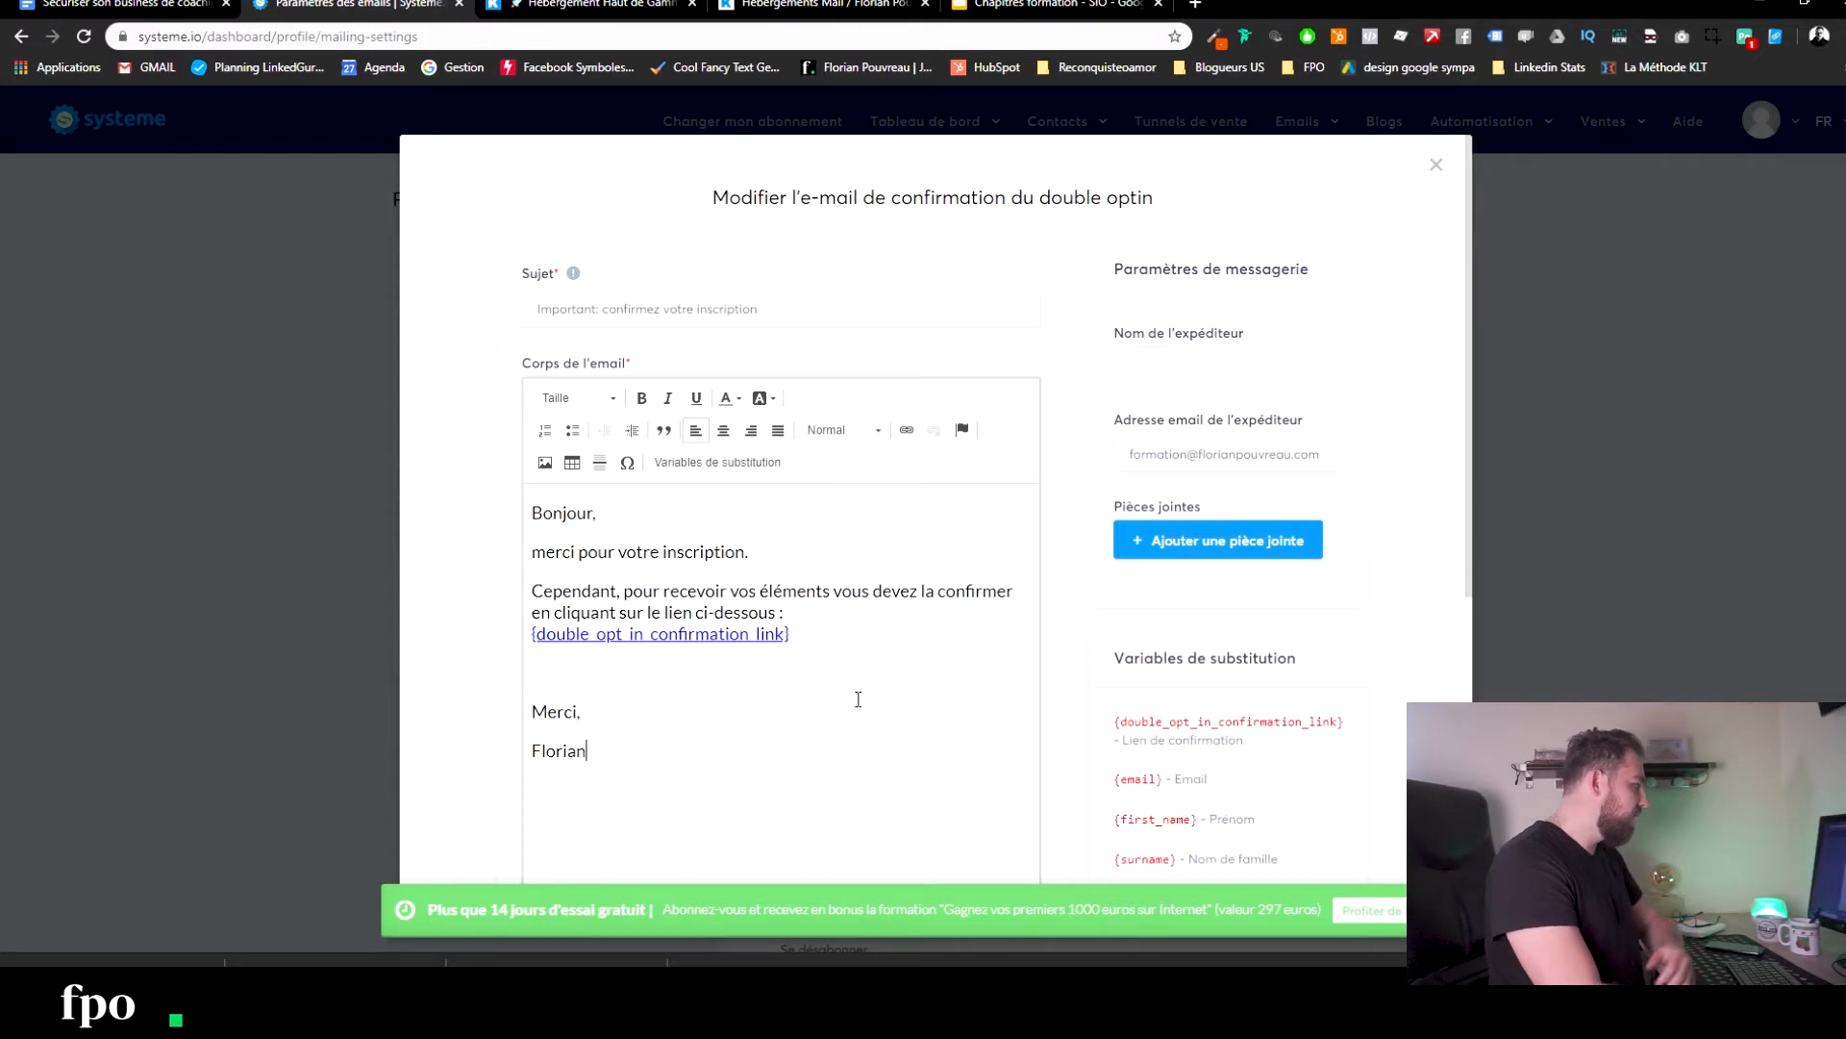
scroll(856, 696, down, 5)
click(1308, 833)
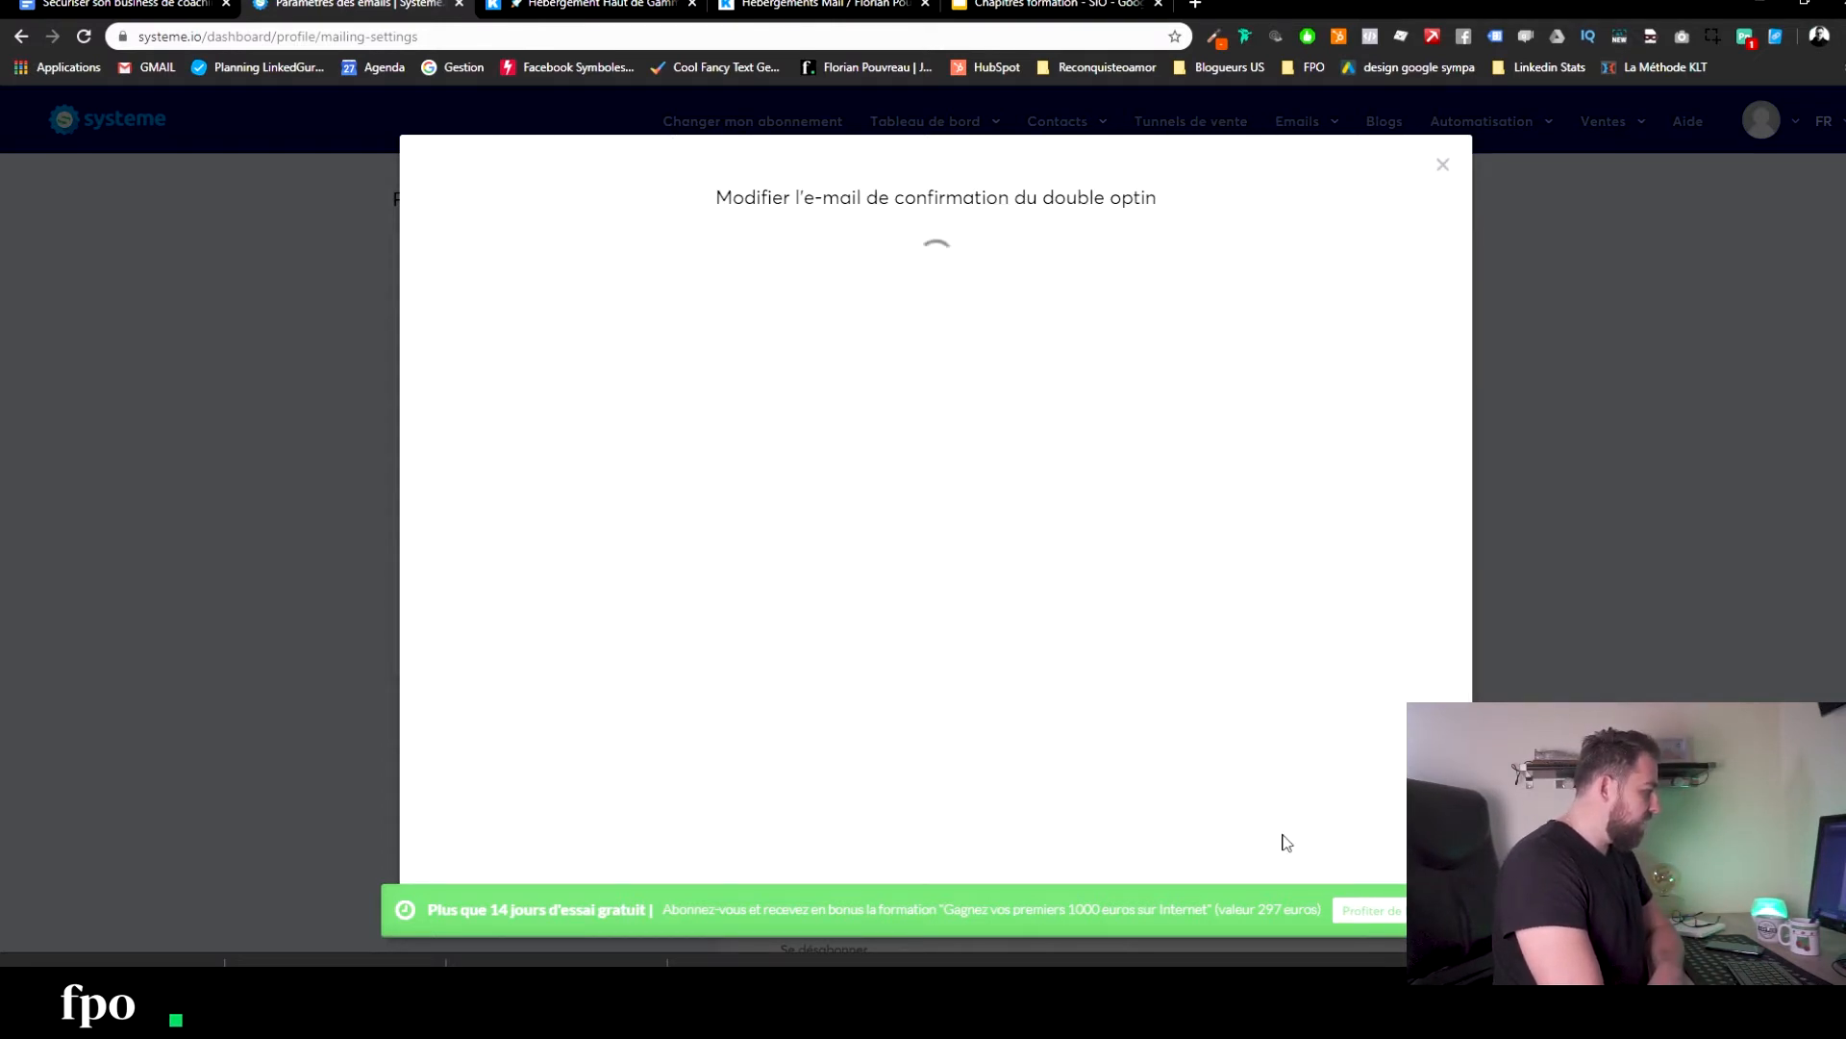
Enter the sender's full name, replace the 'formation' sender address prefix with the new one, and save.
click(1157, 369)
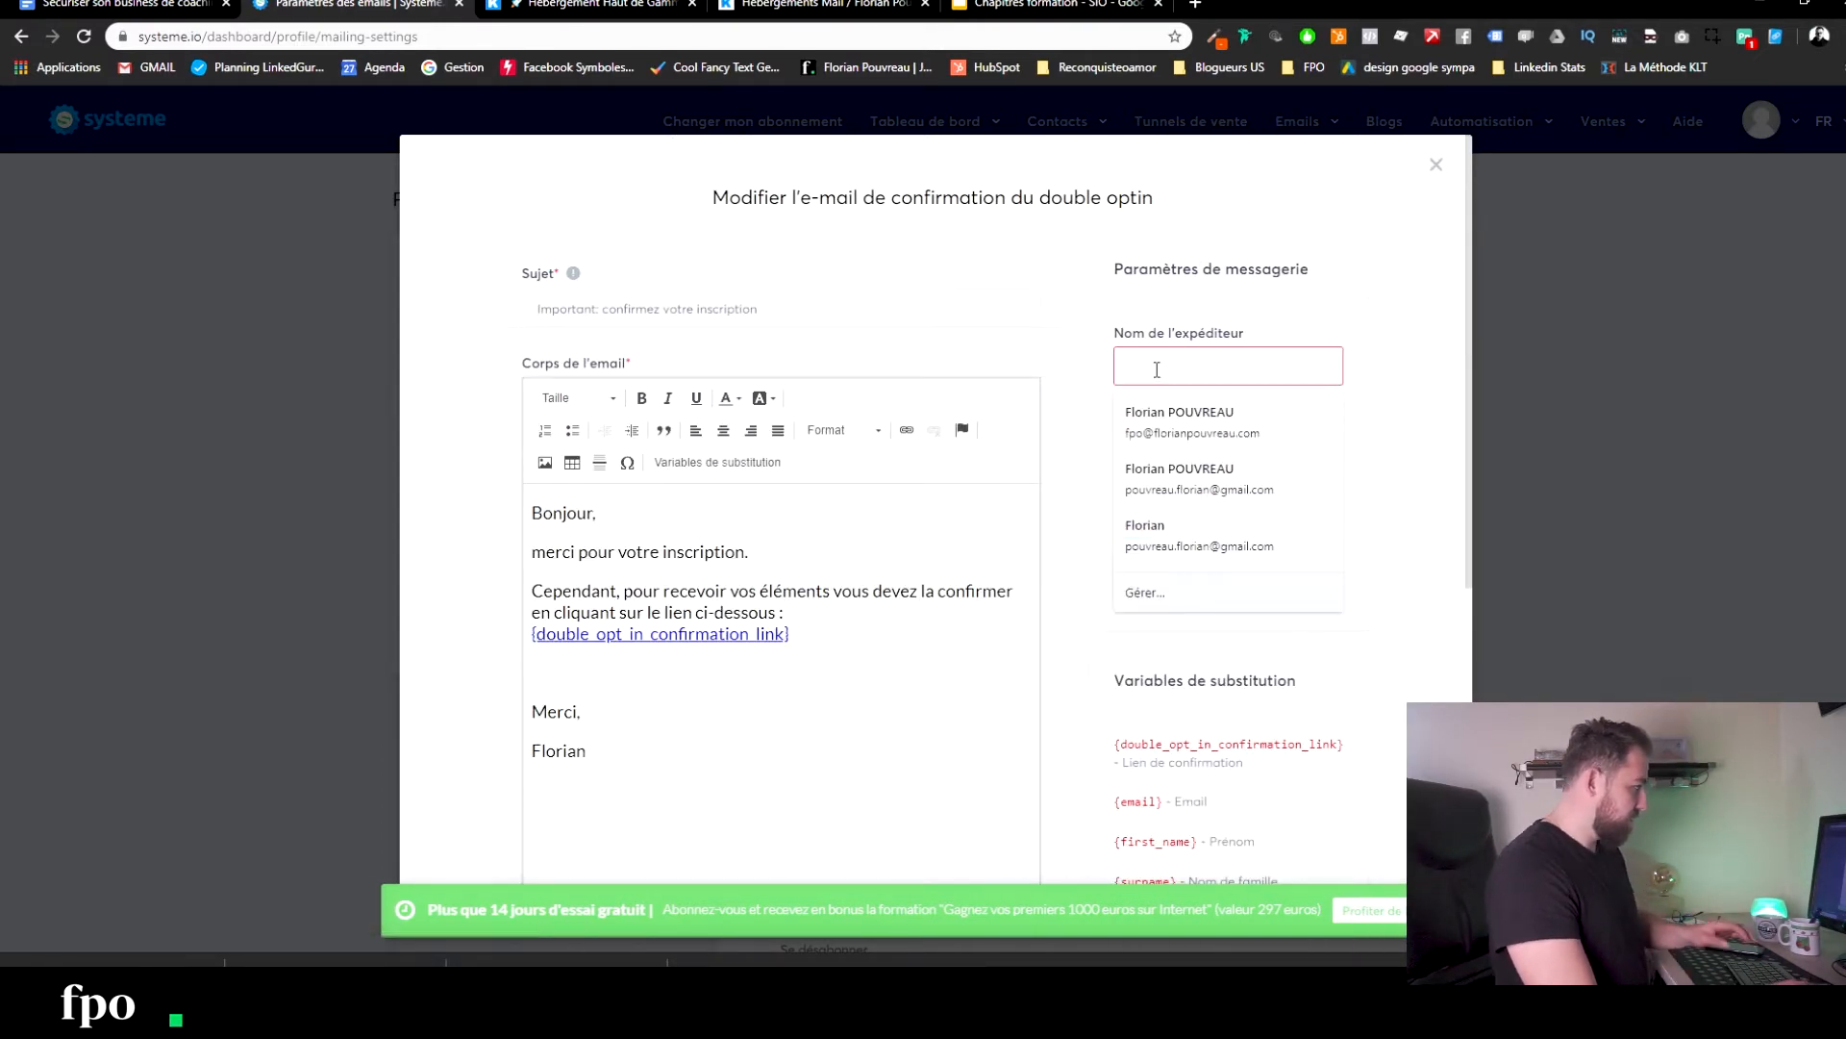
text(Florian )
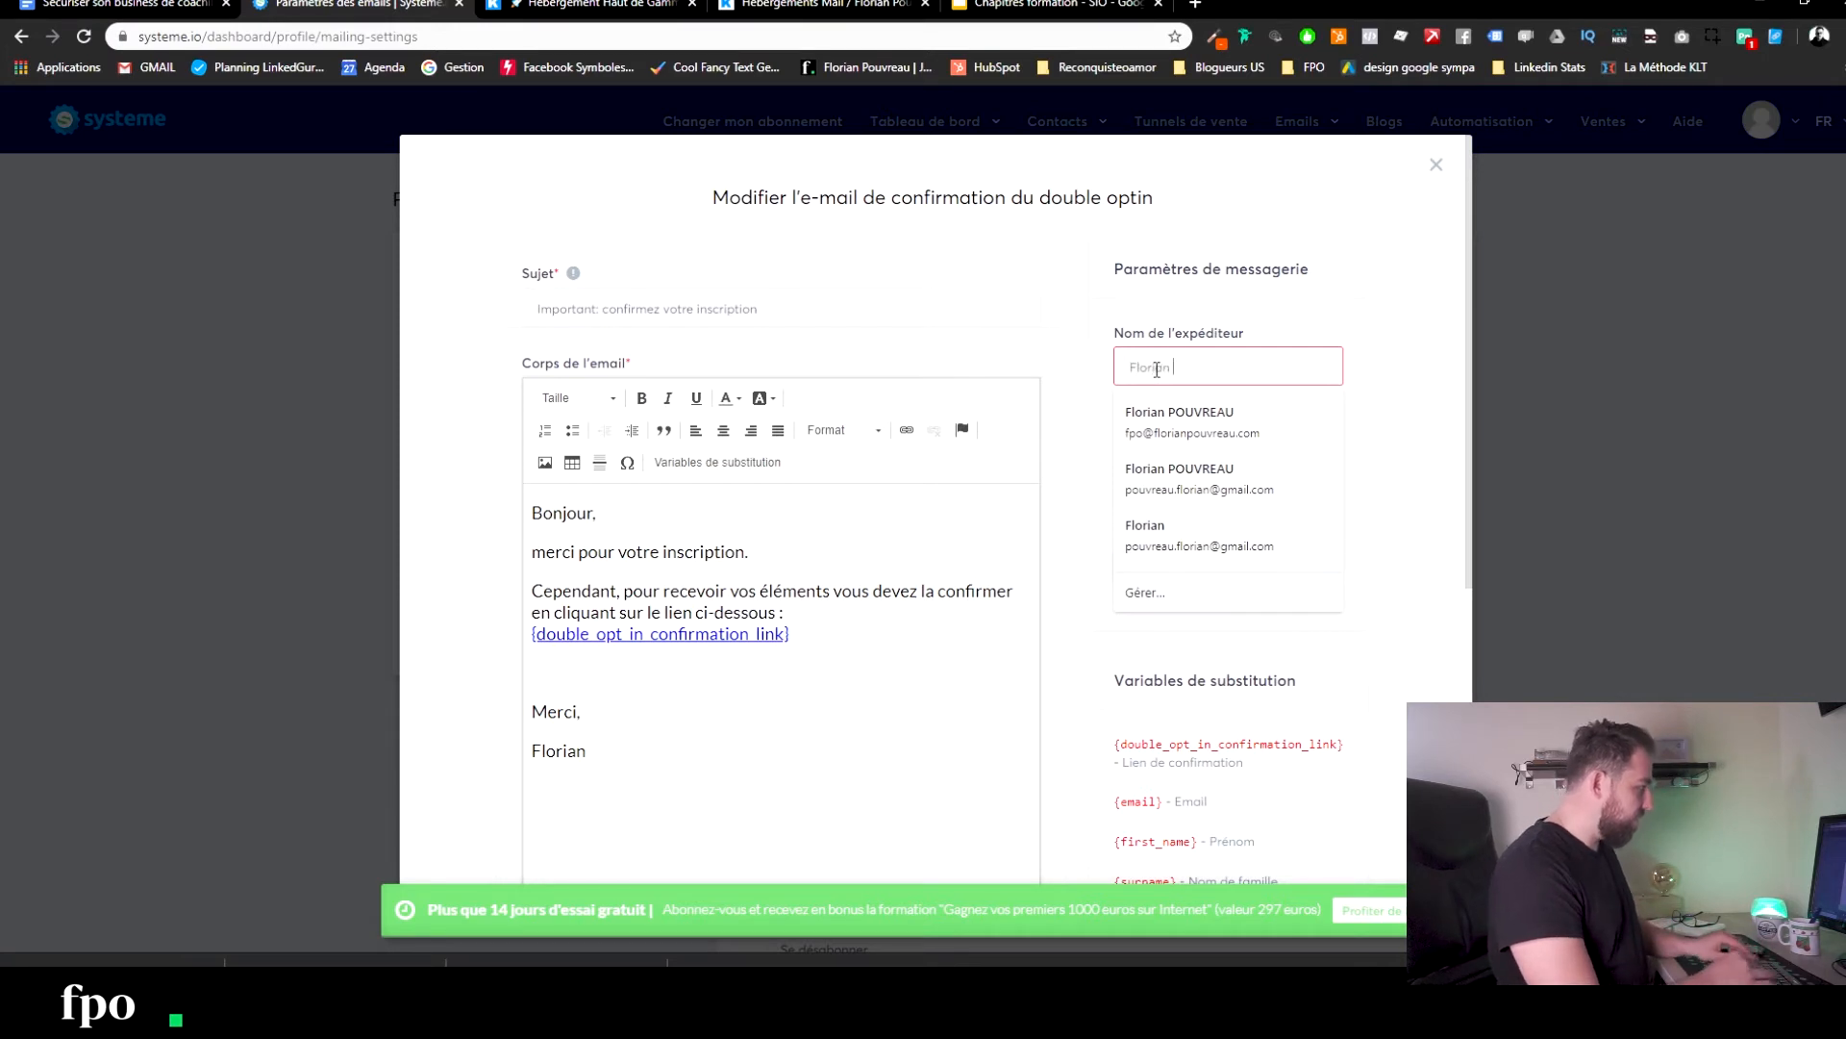
text(Pouvreau)
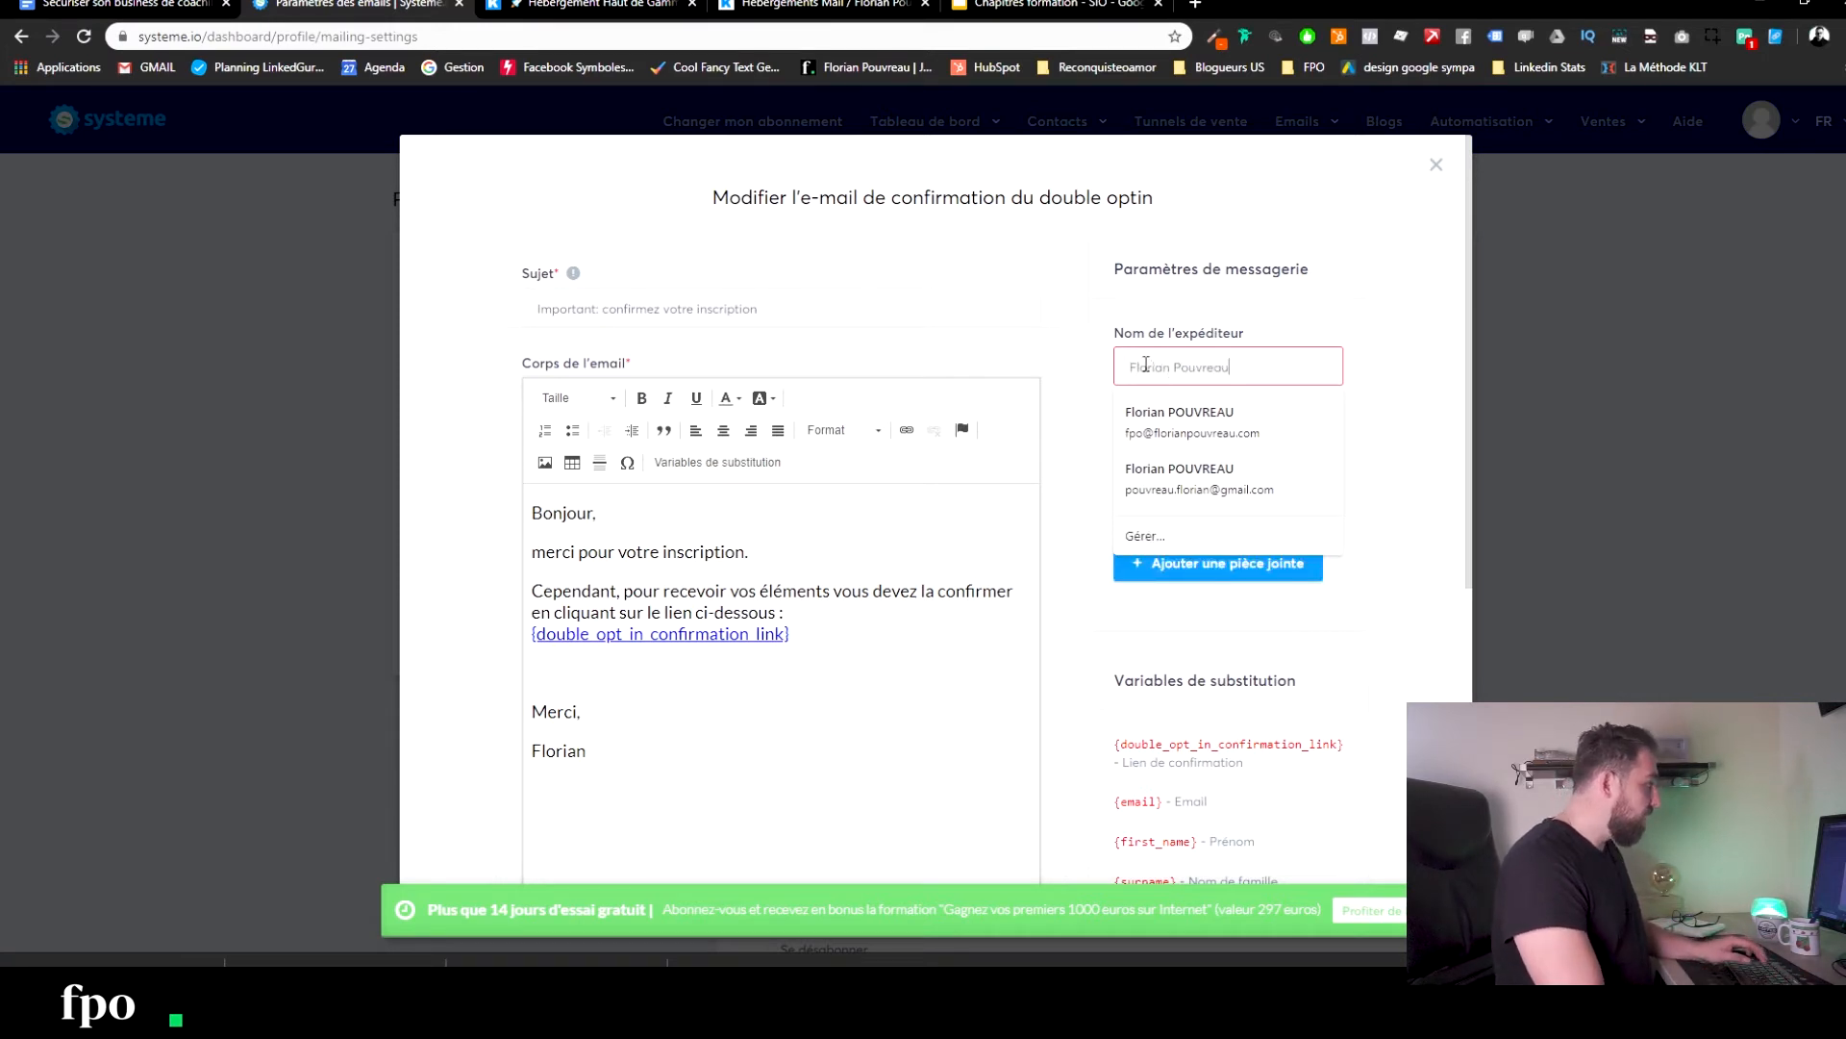
click(1406, 377)
double_click(1190, 473)
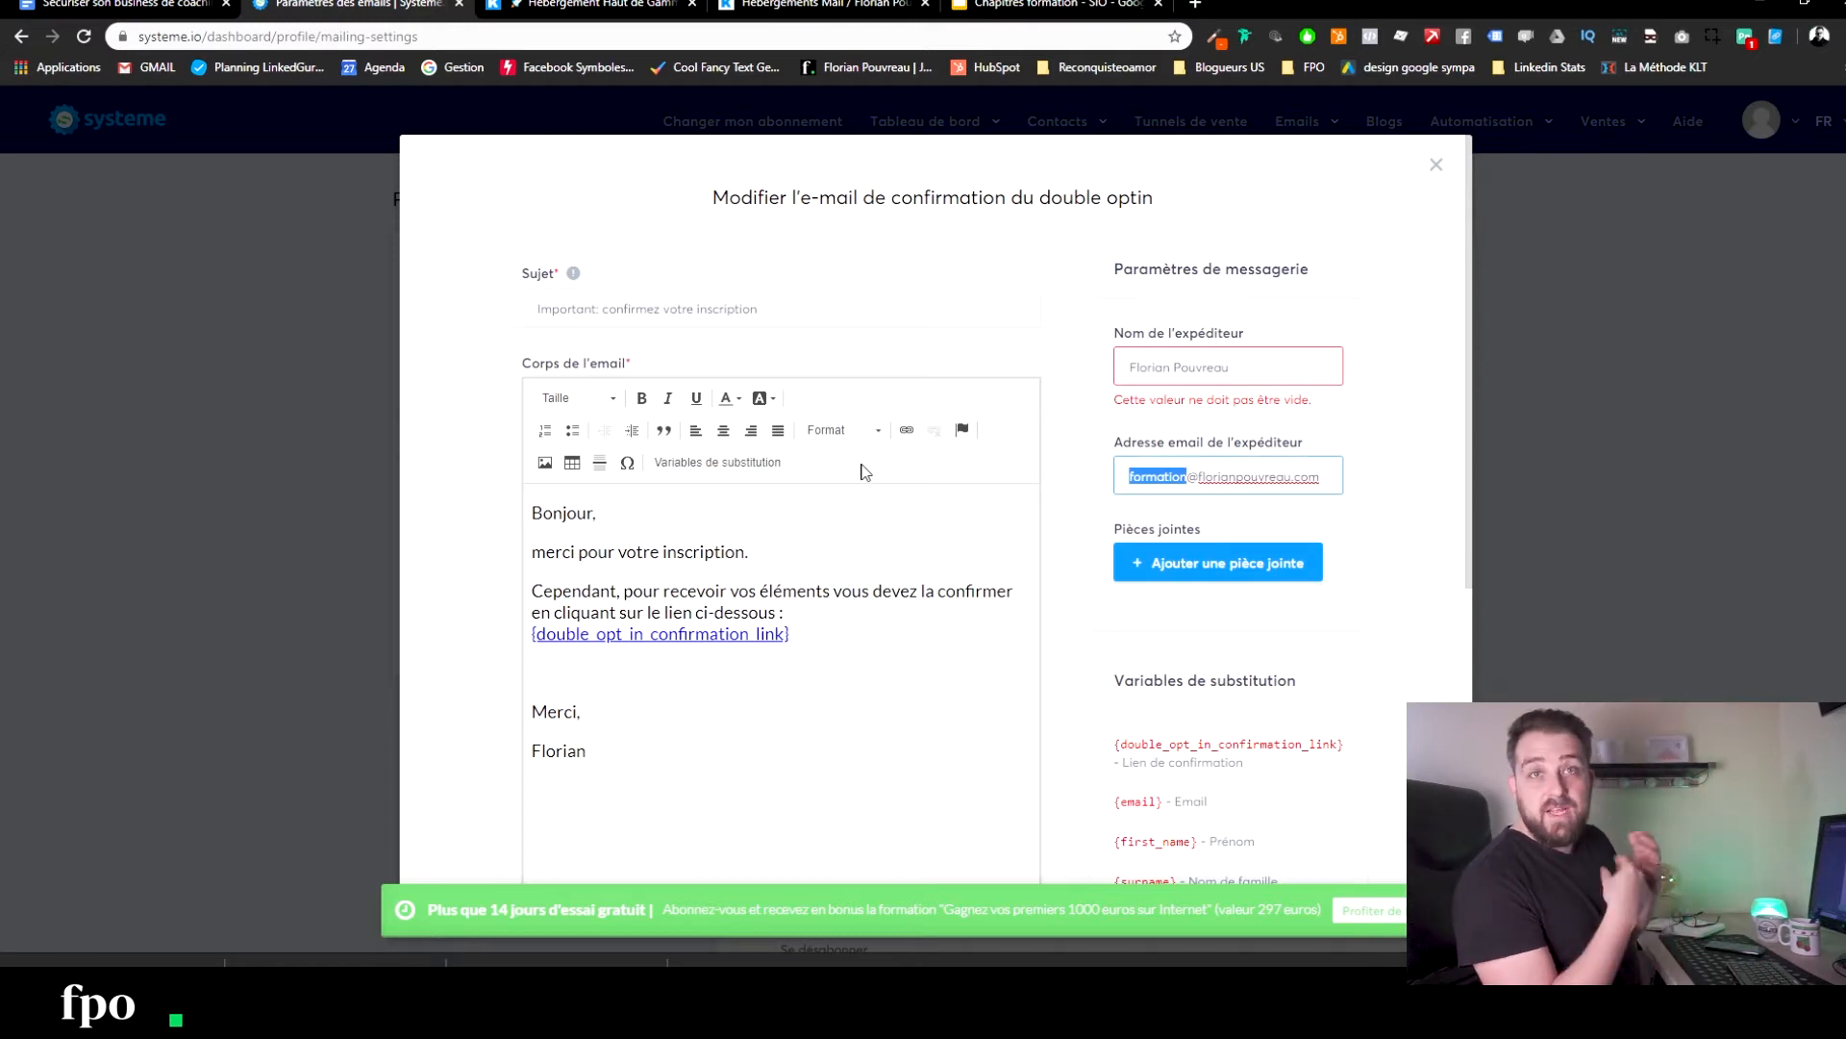
scroll(1006, 692, down, 7)
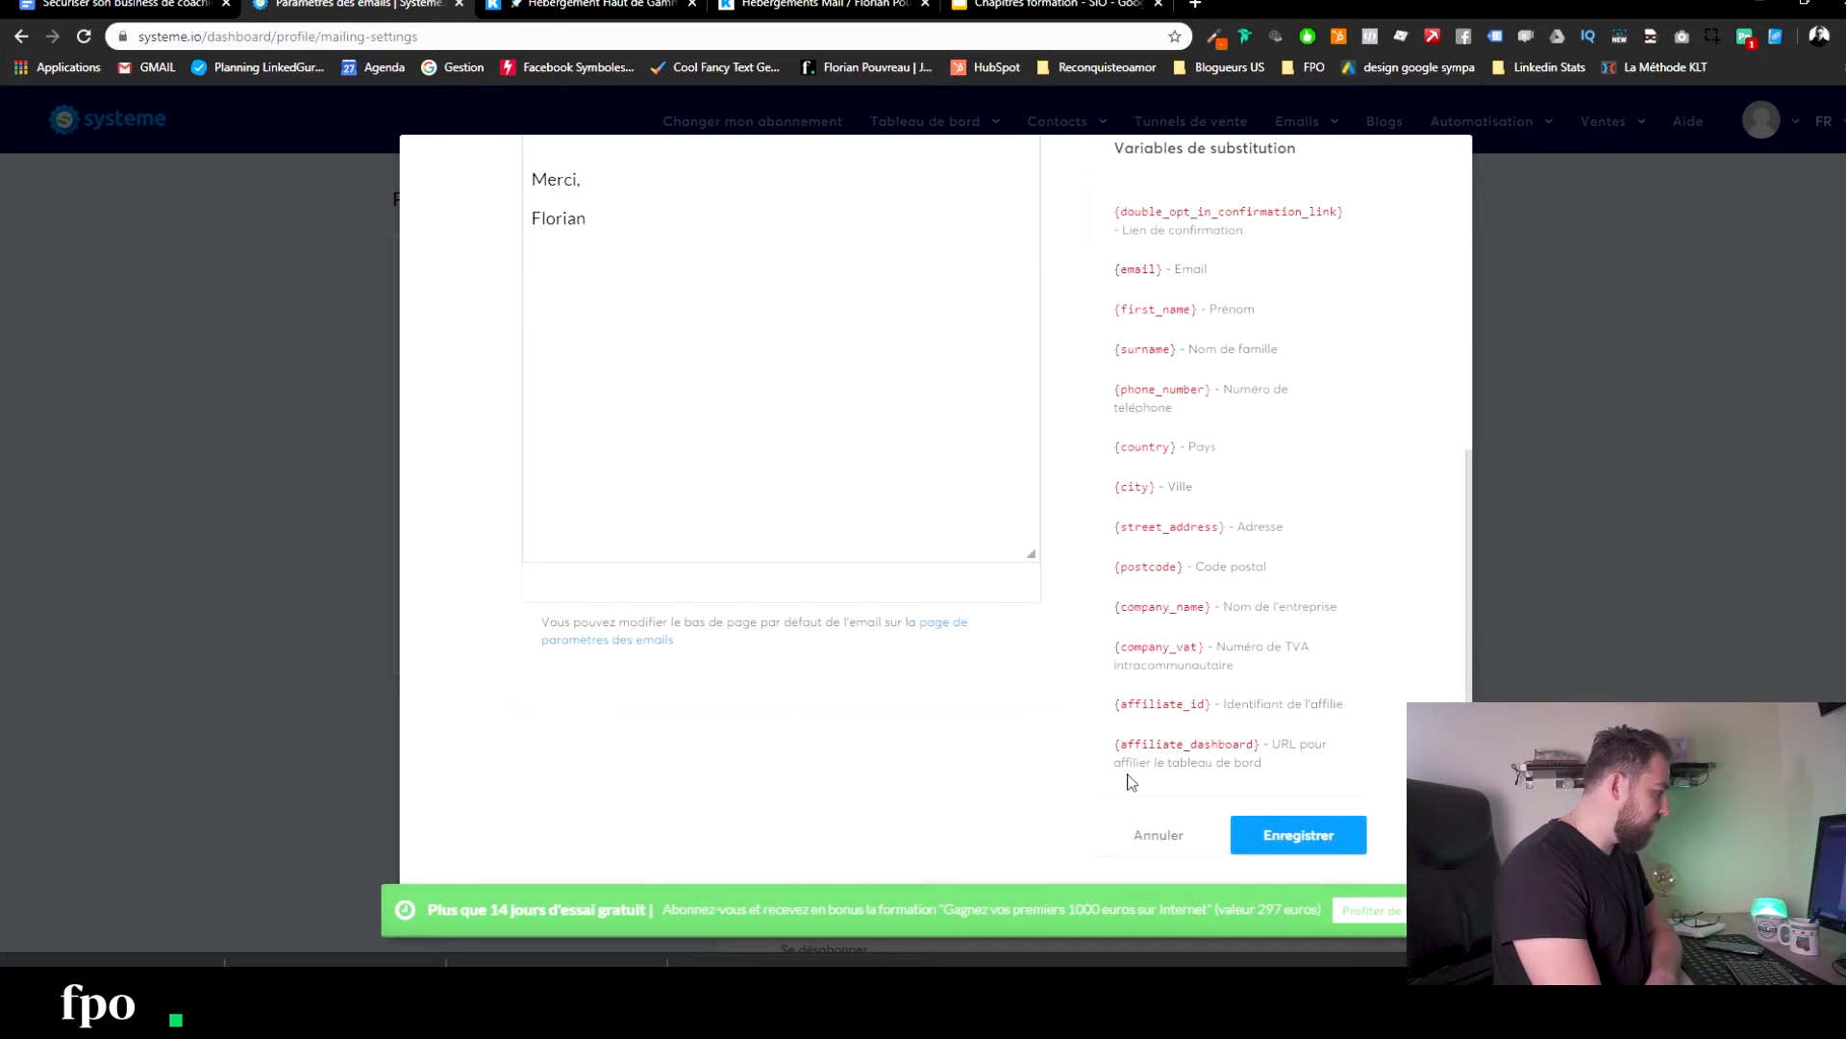
click(1323, 827)
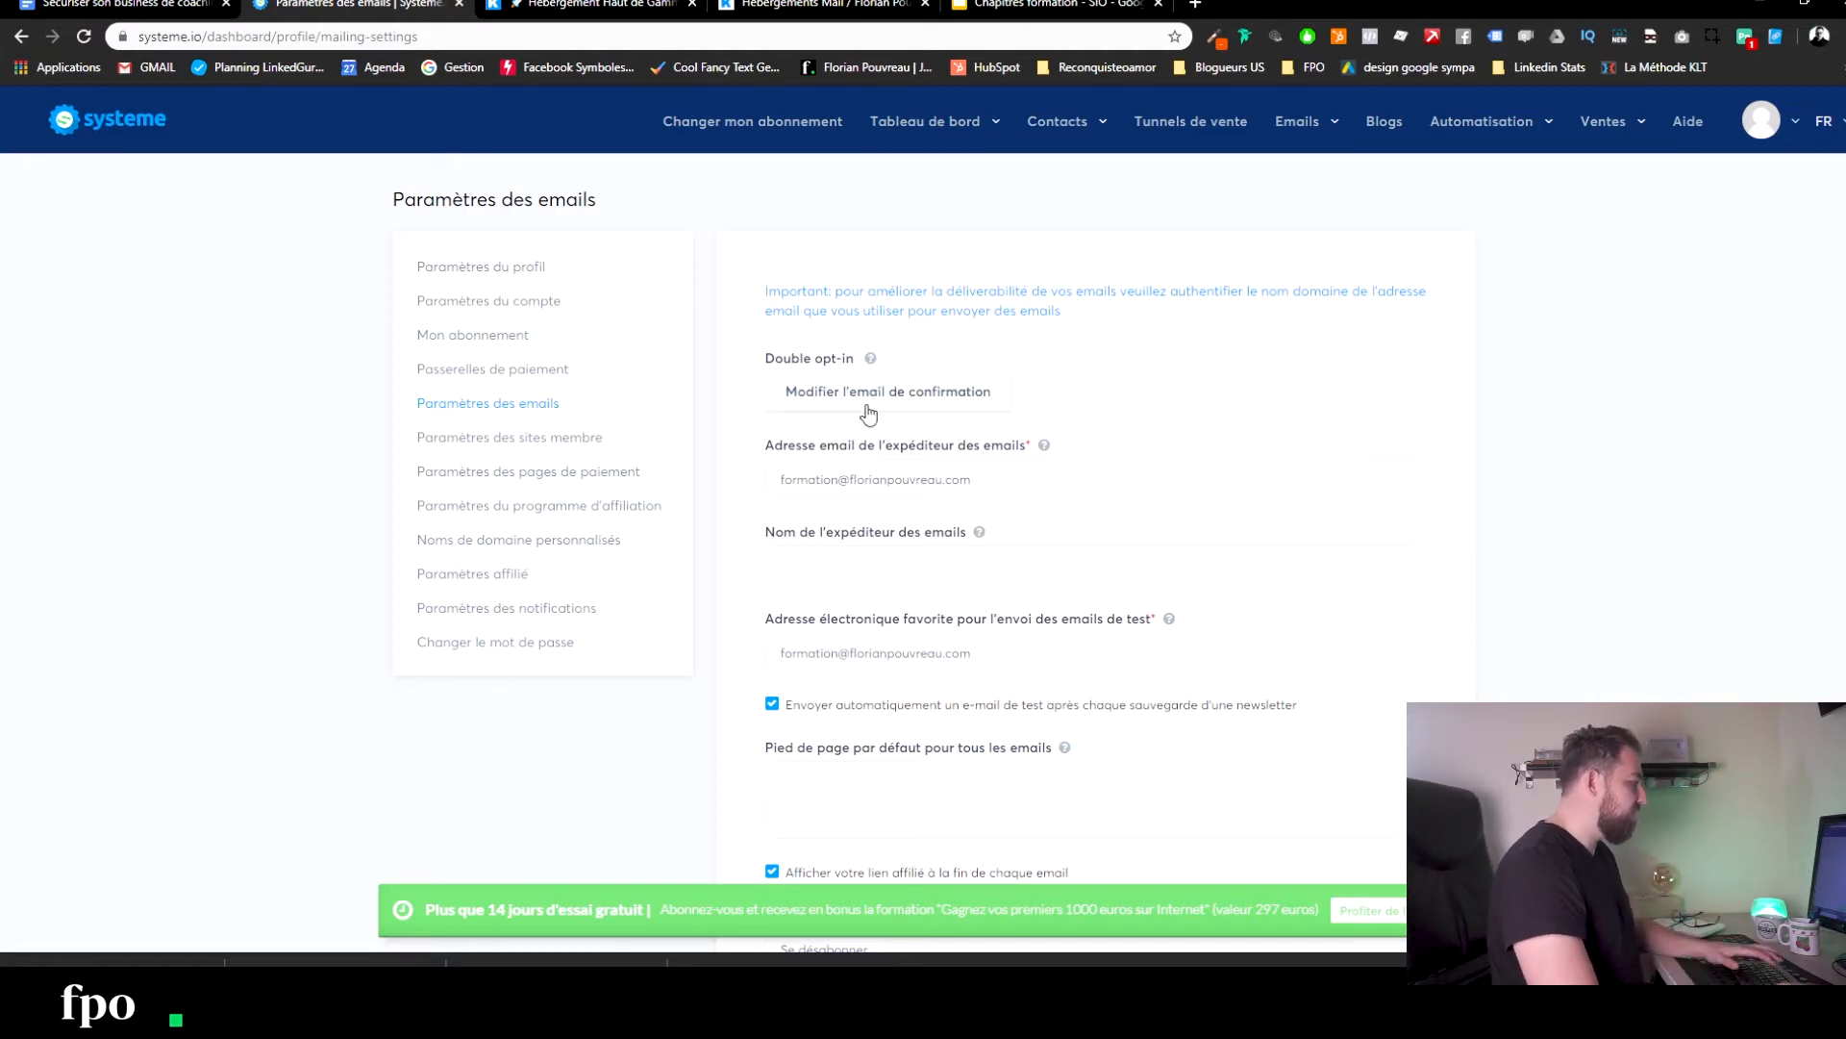
Replace 'formation' in the default sender address with the new prefix, then bring up the Infomaniak tab.
drag(834, 479, 686, 482)
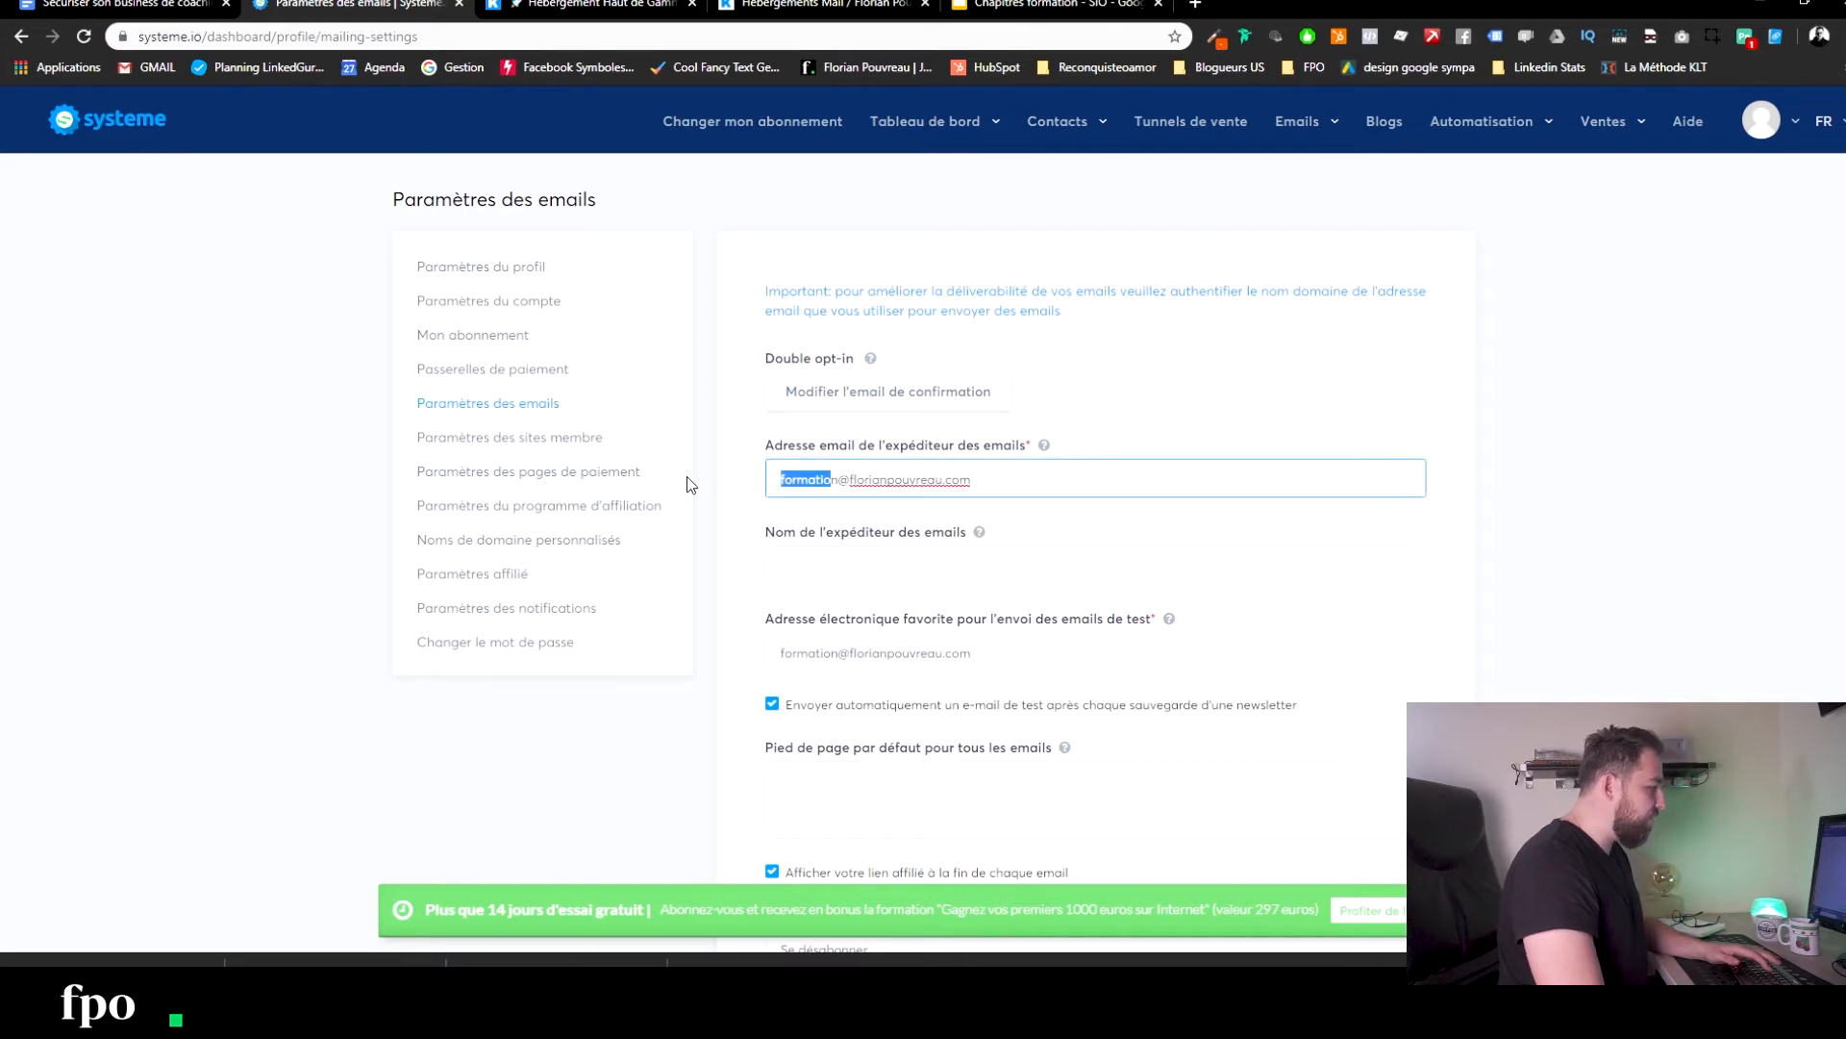
key(BackSpace)
key(Delete)
text(fpo)
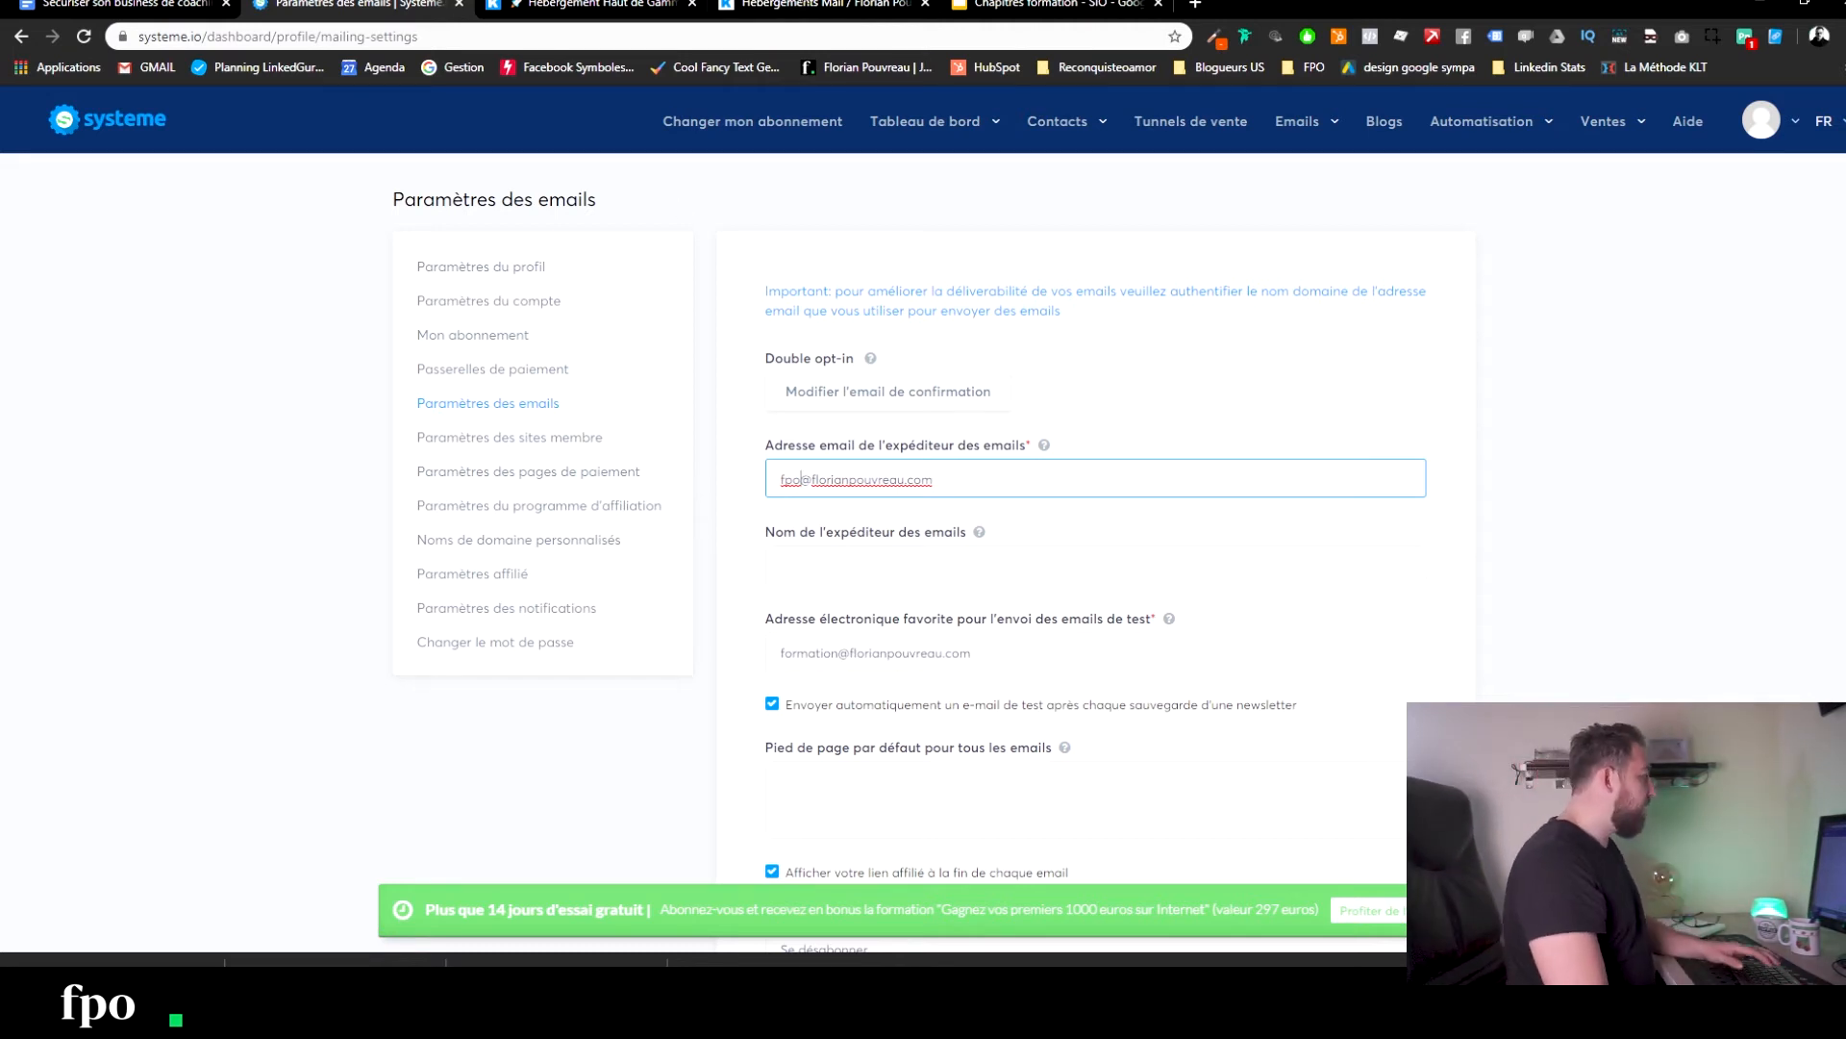
click(581, 9)
click(457, 36)
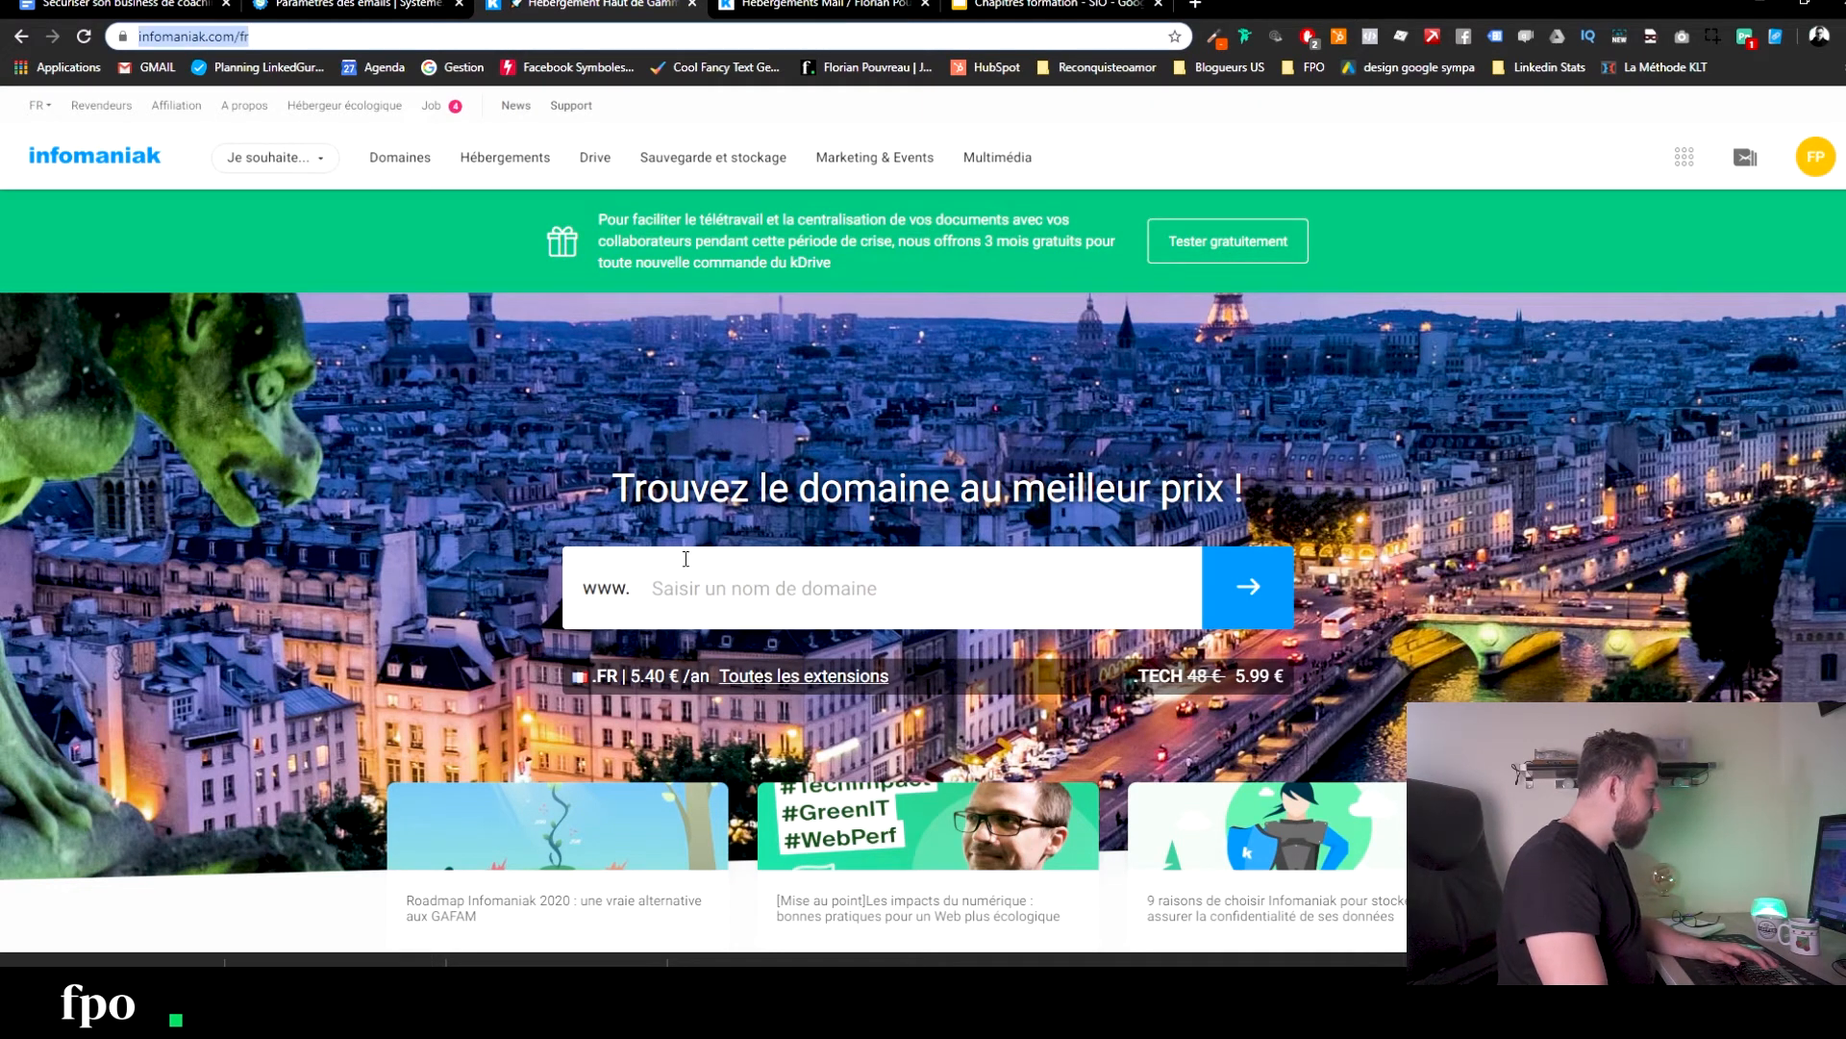
Search Infomaniak for abracadabra-coaching.fr, which shows as available at 5.40 € a year.
click(689, 595)
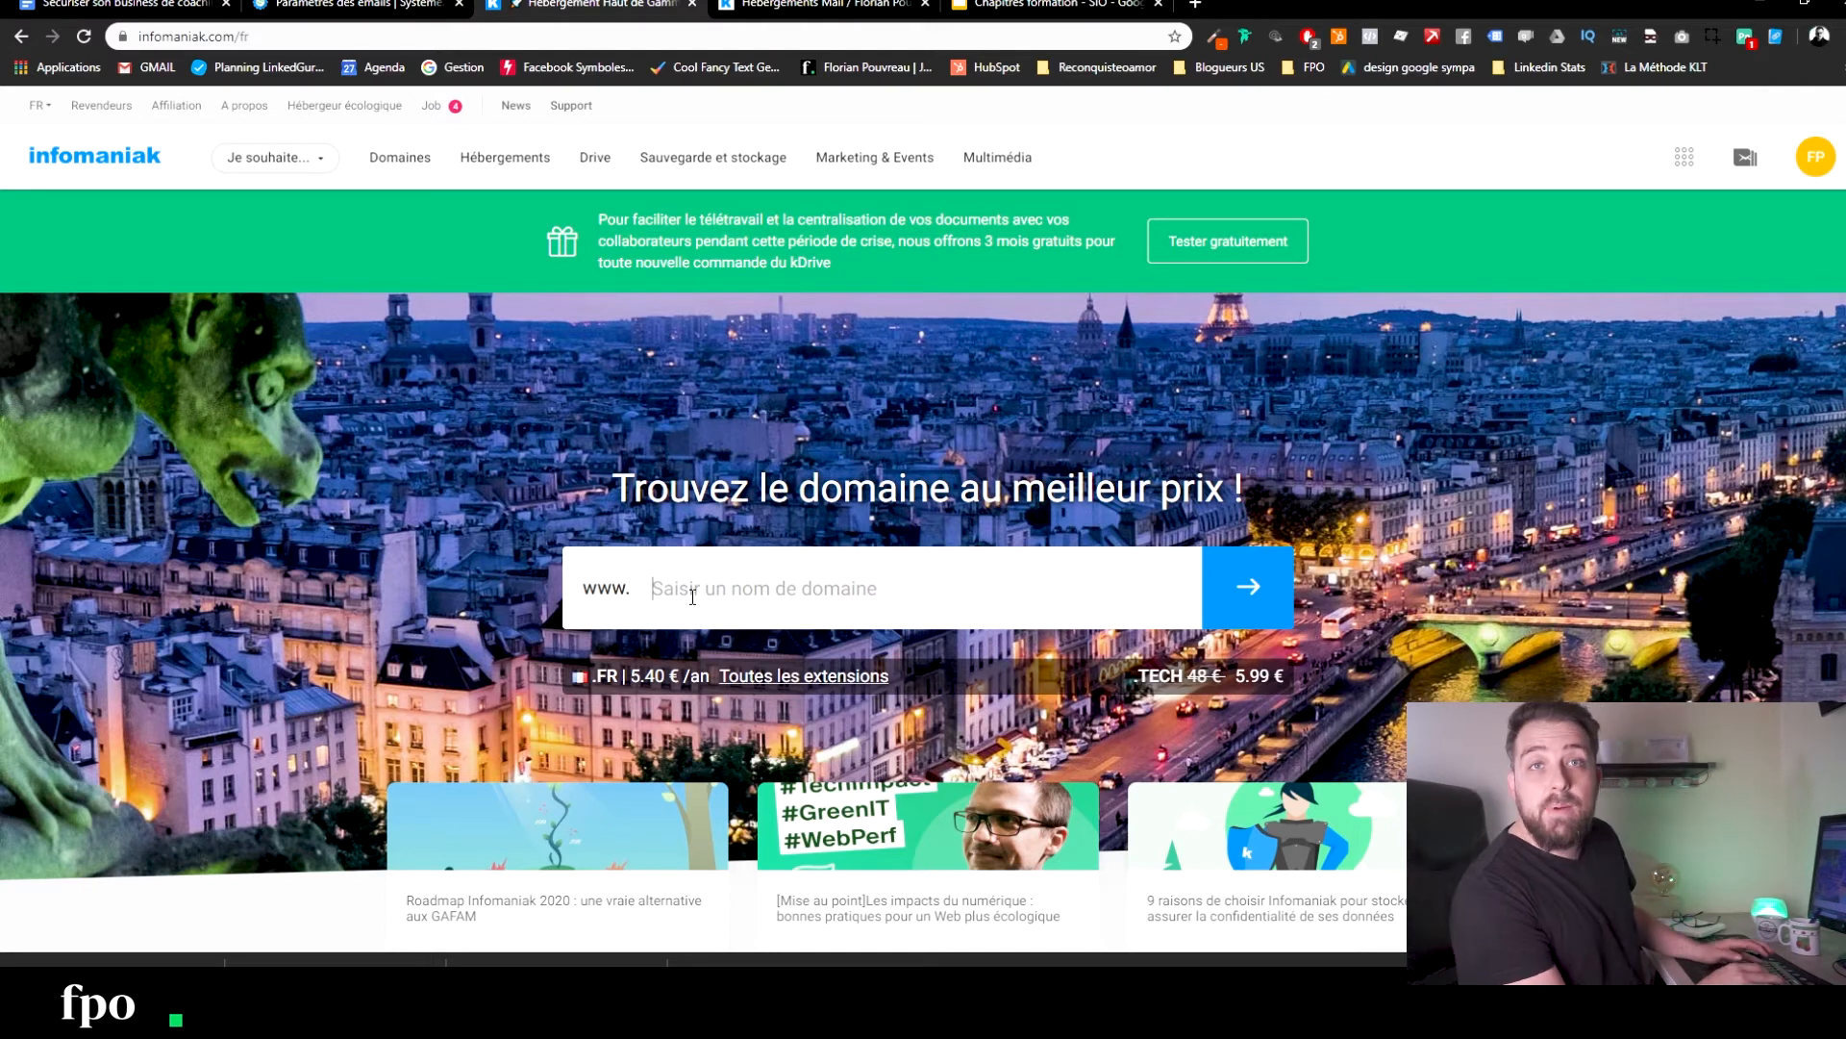
text(abracada)
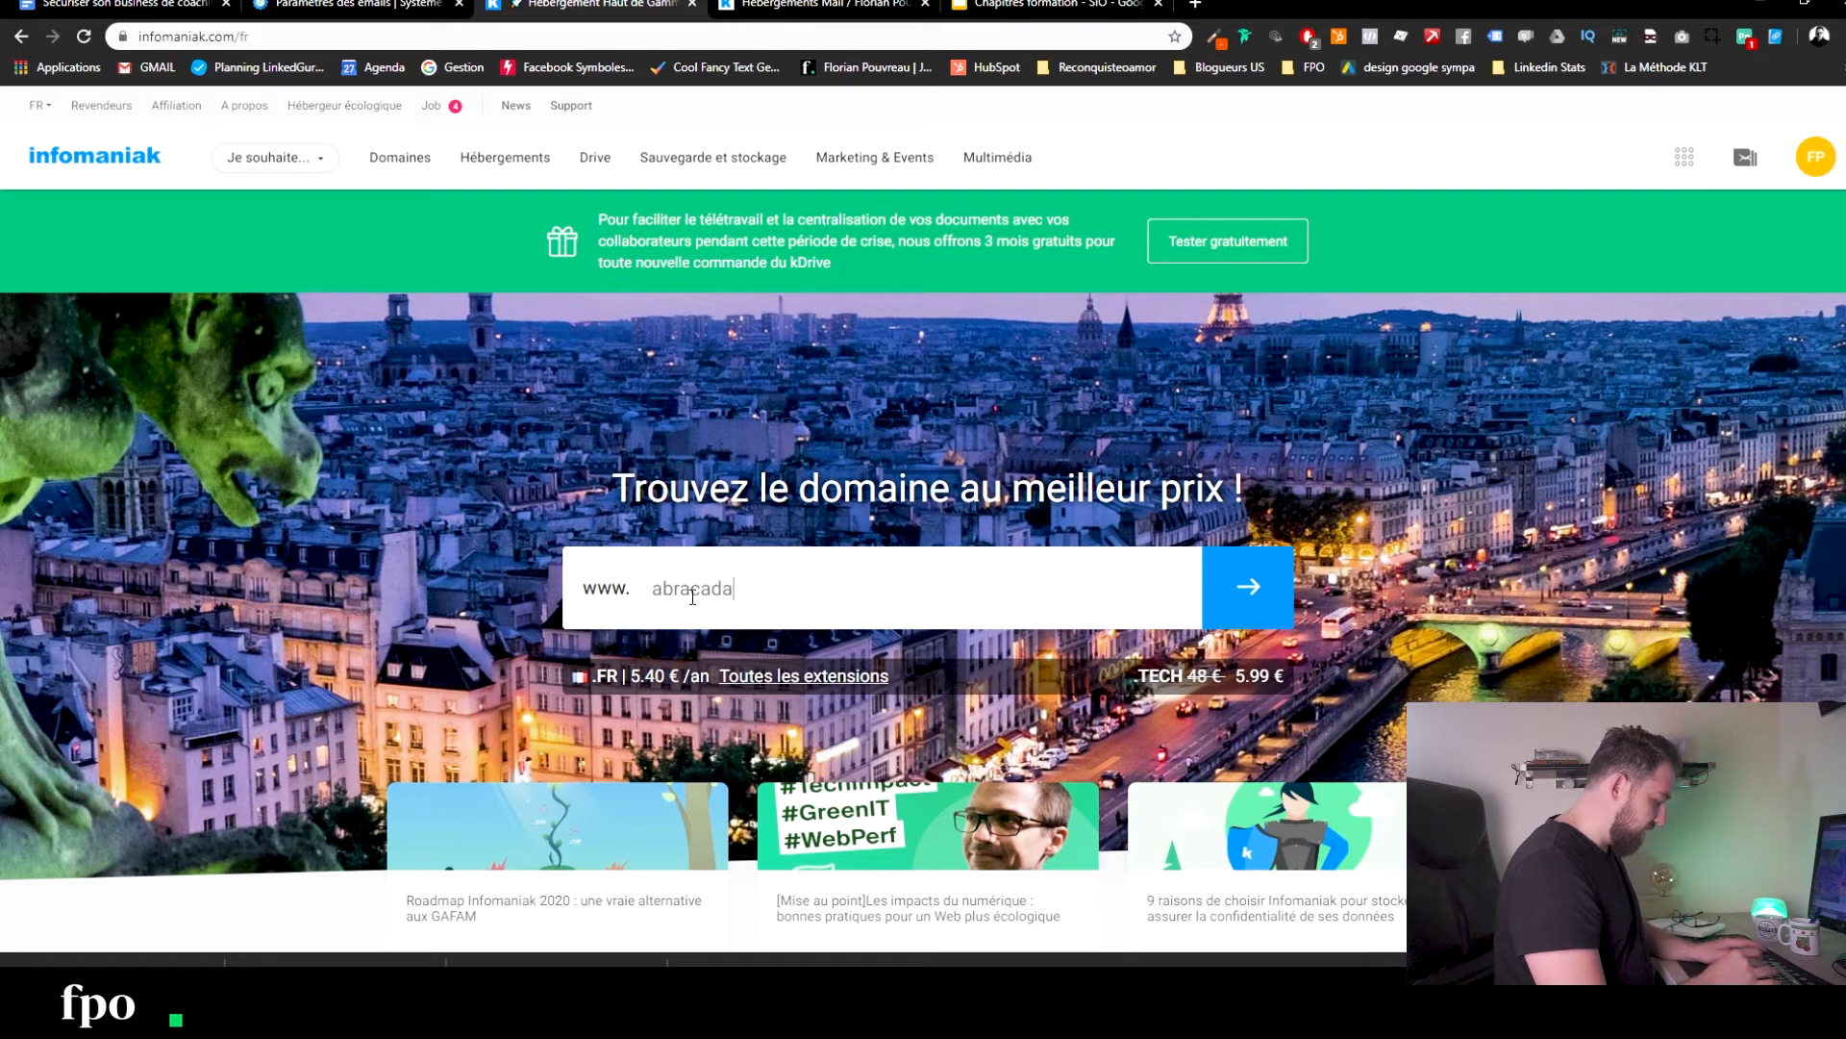
text(bra-coachi)
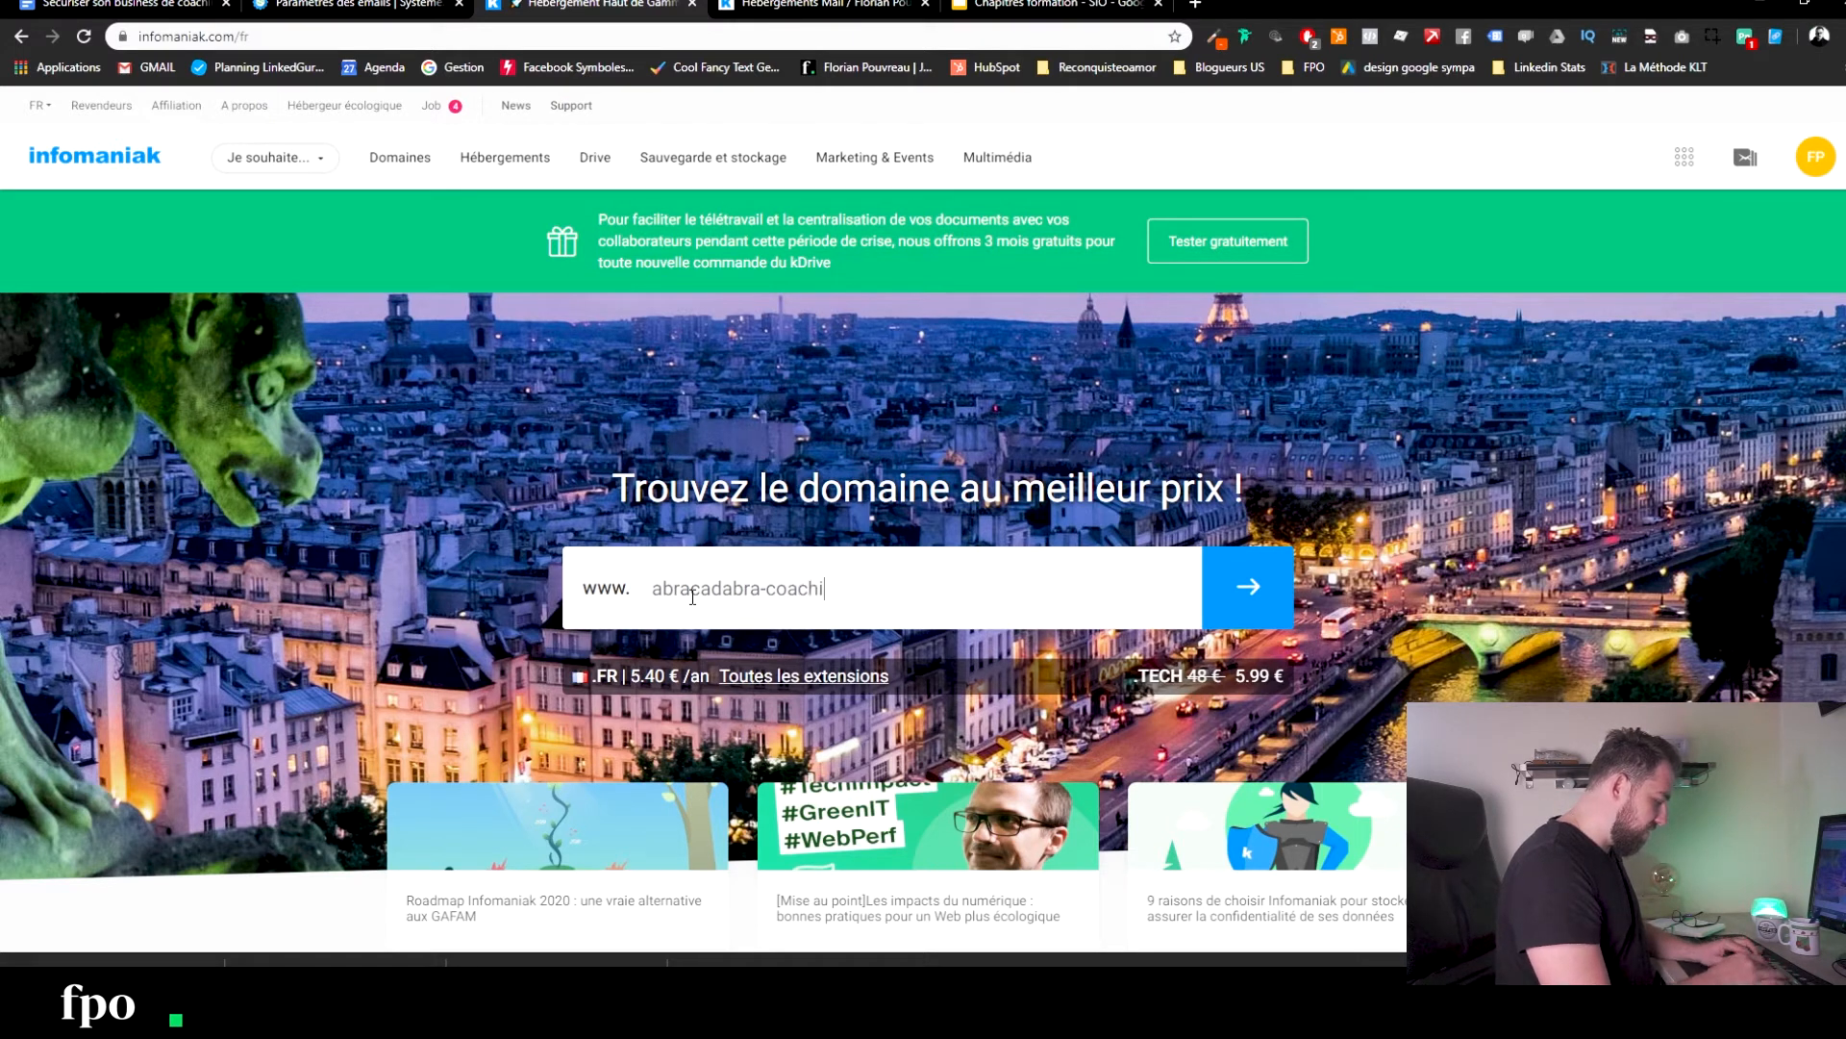
text(ng.fr)
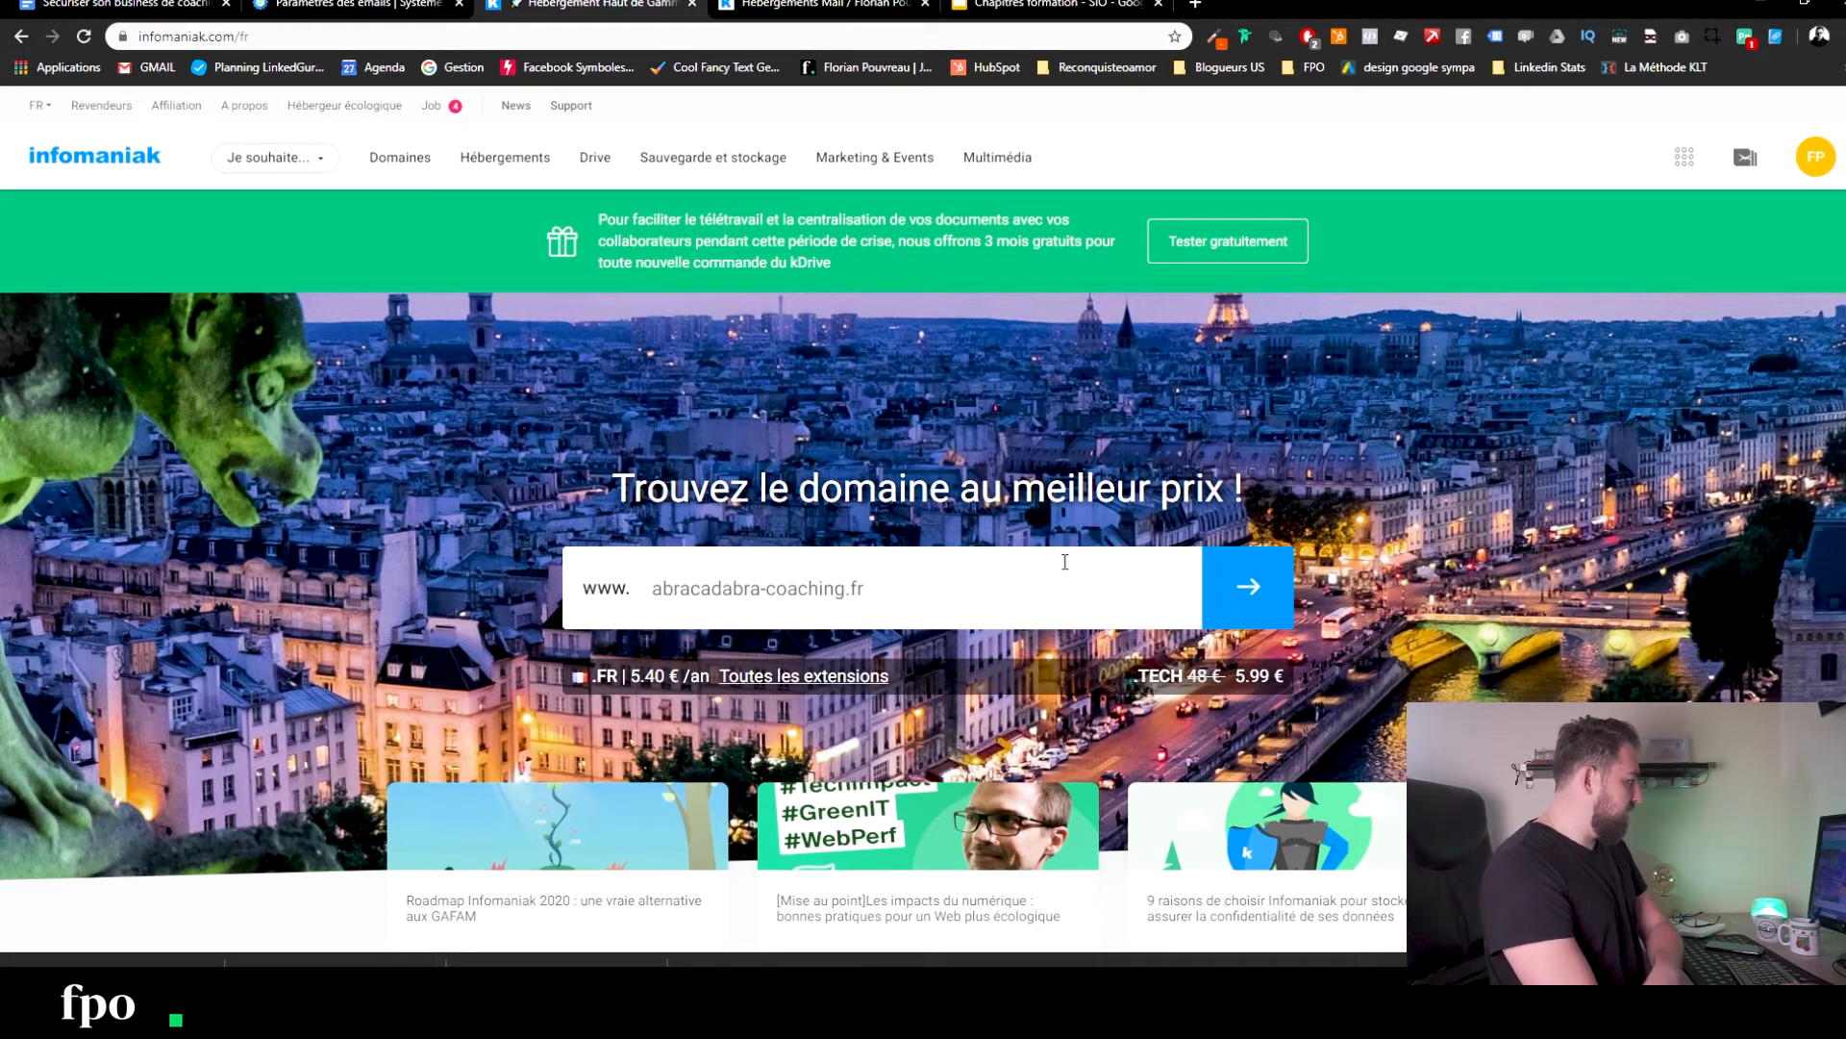
click(1252, 589)
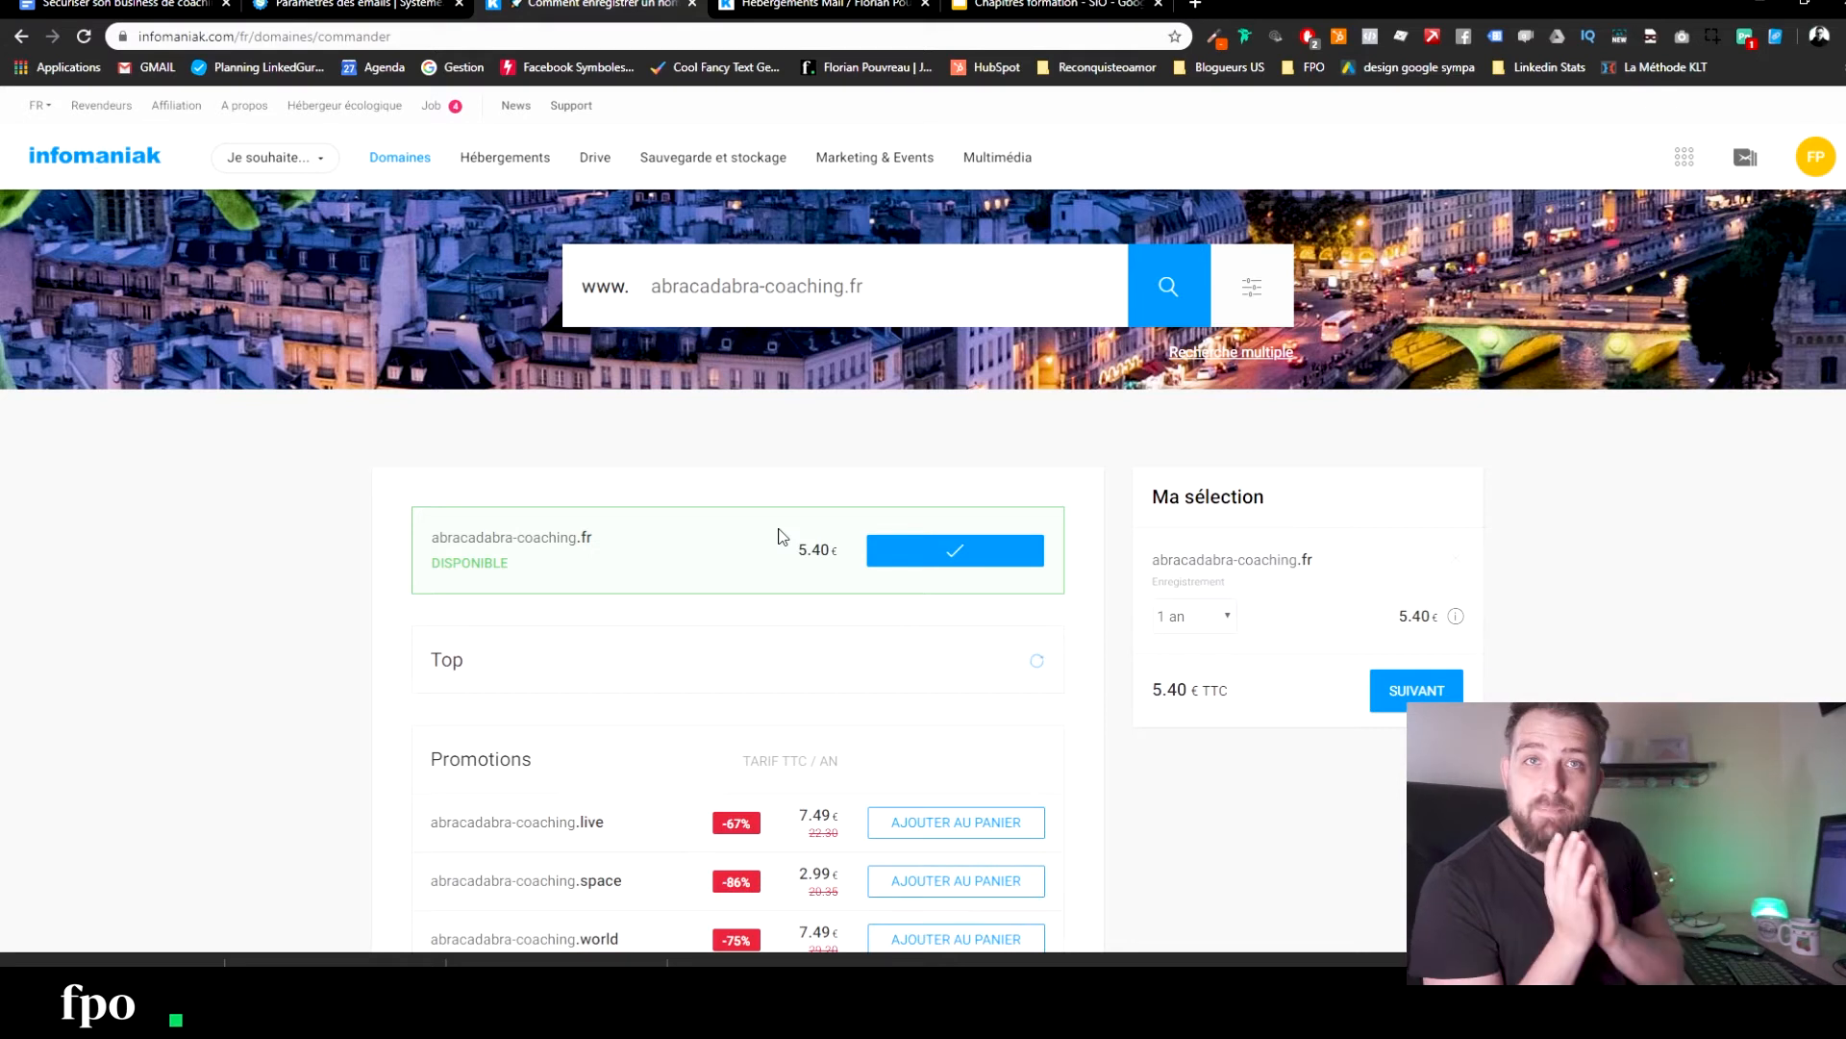
Proceed to order abracadabra-coaching.fr using the existing Infomaniak account.
click(1430, 692)
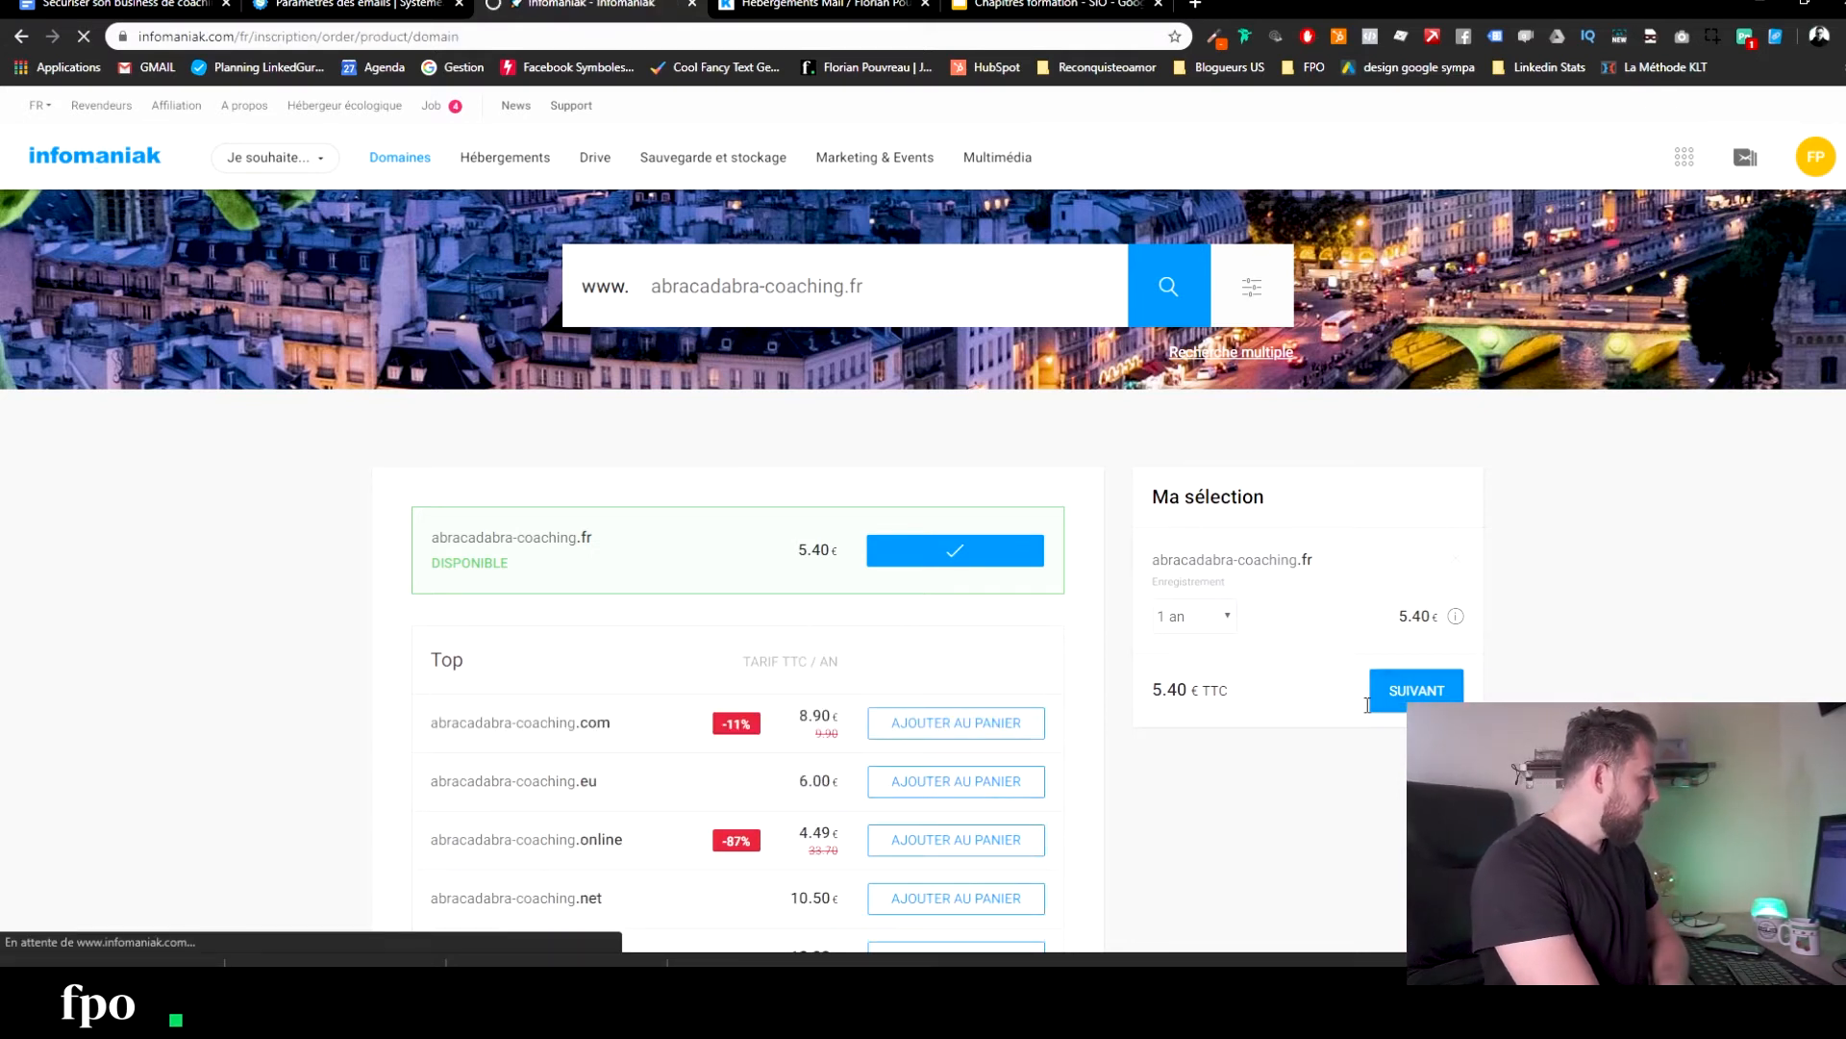
scroll(829, 712, down, 2)
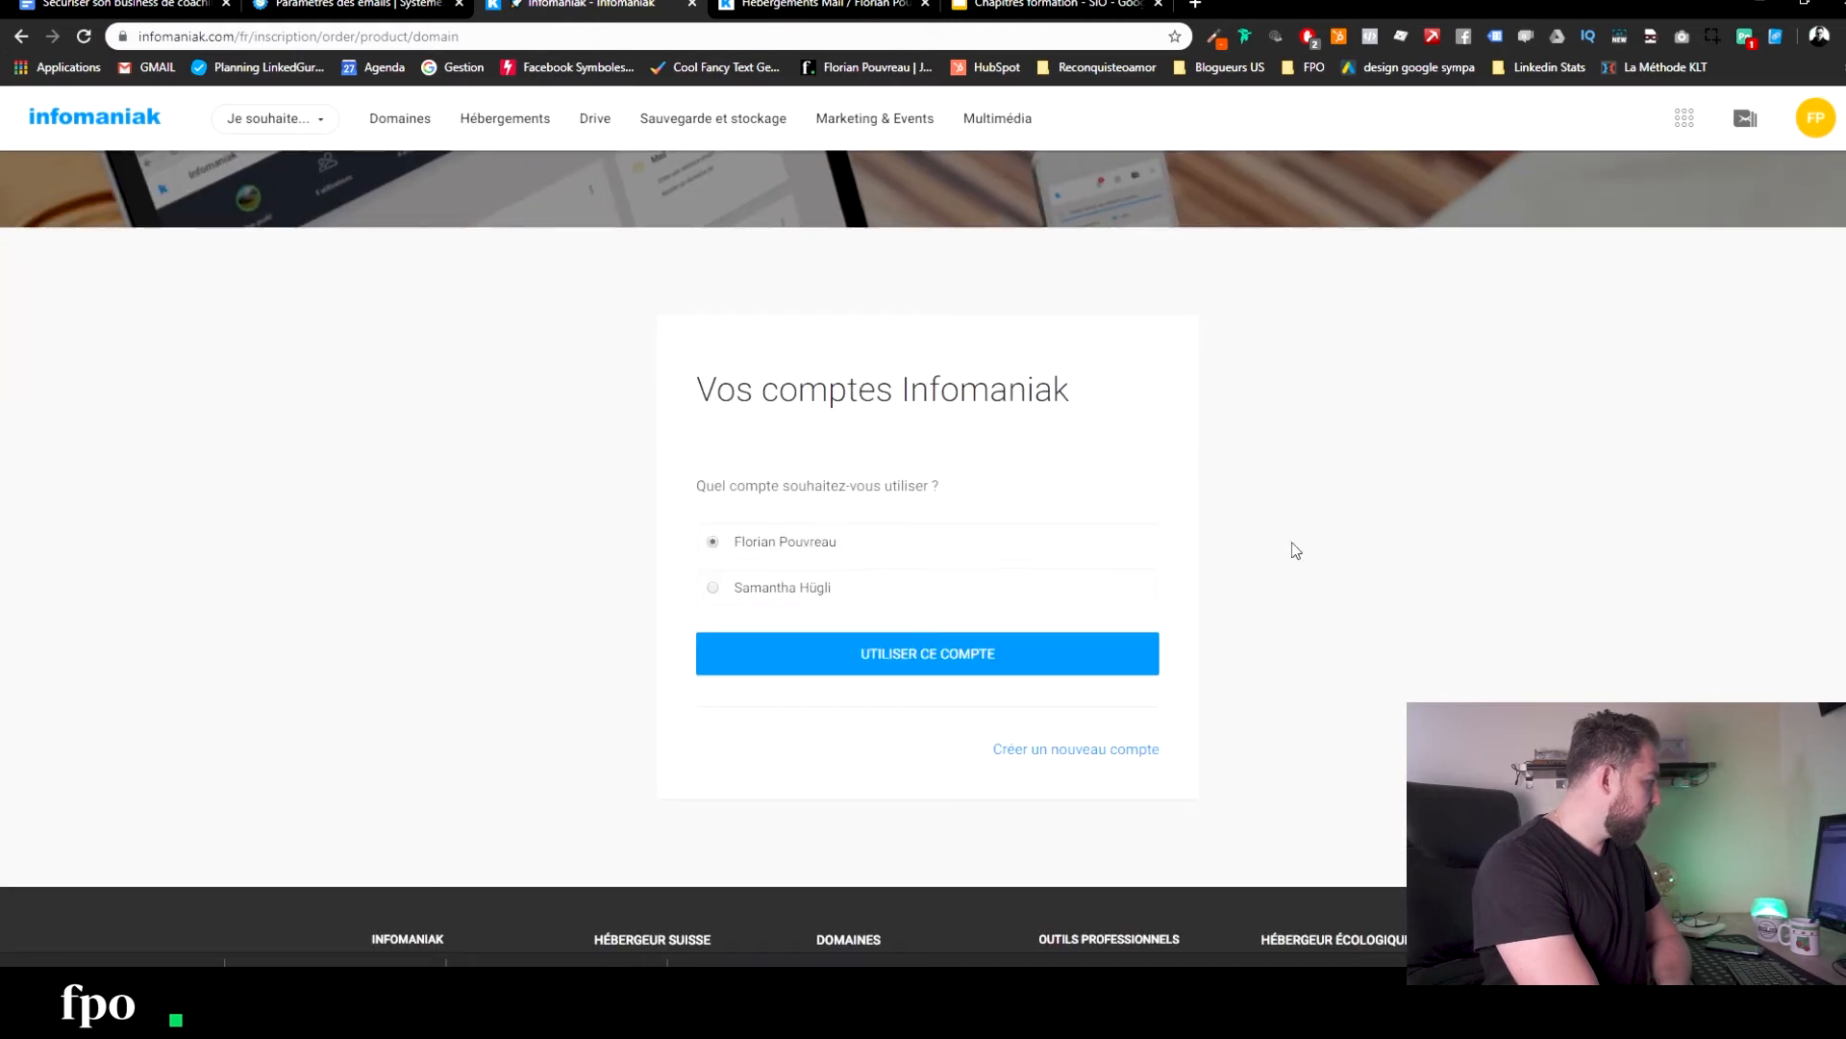
click(891, 673)
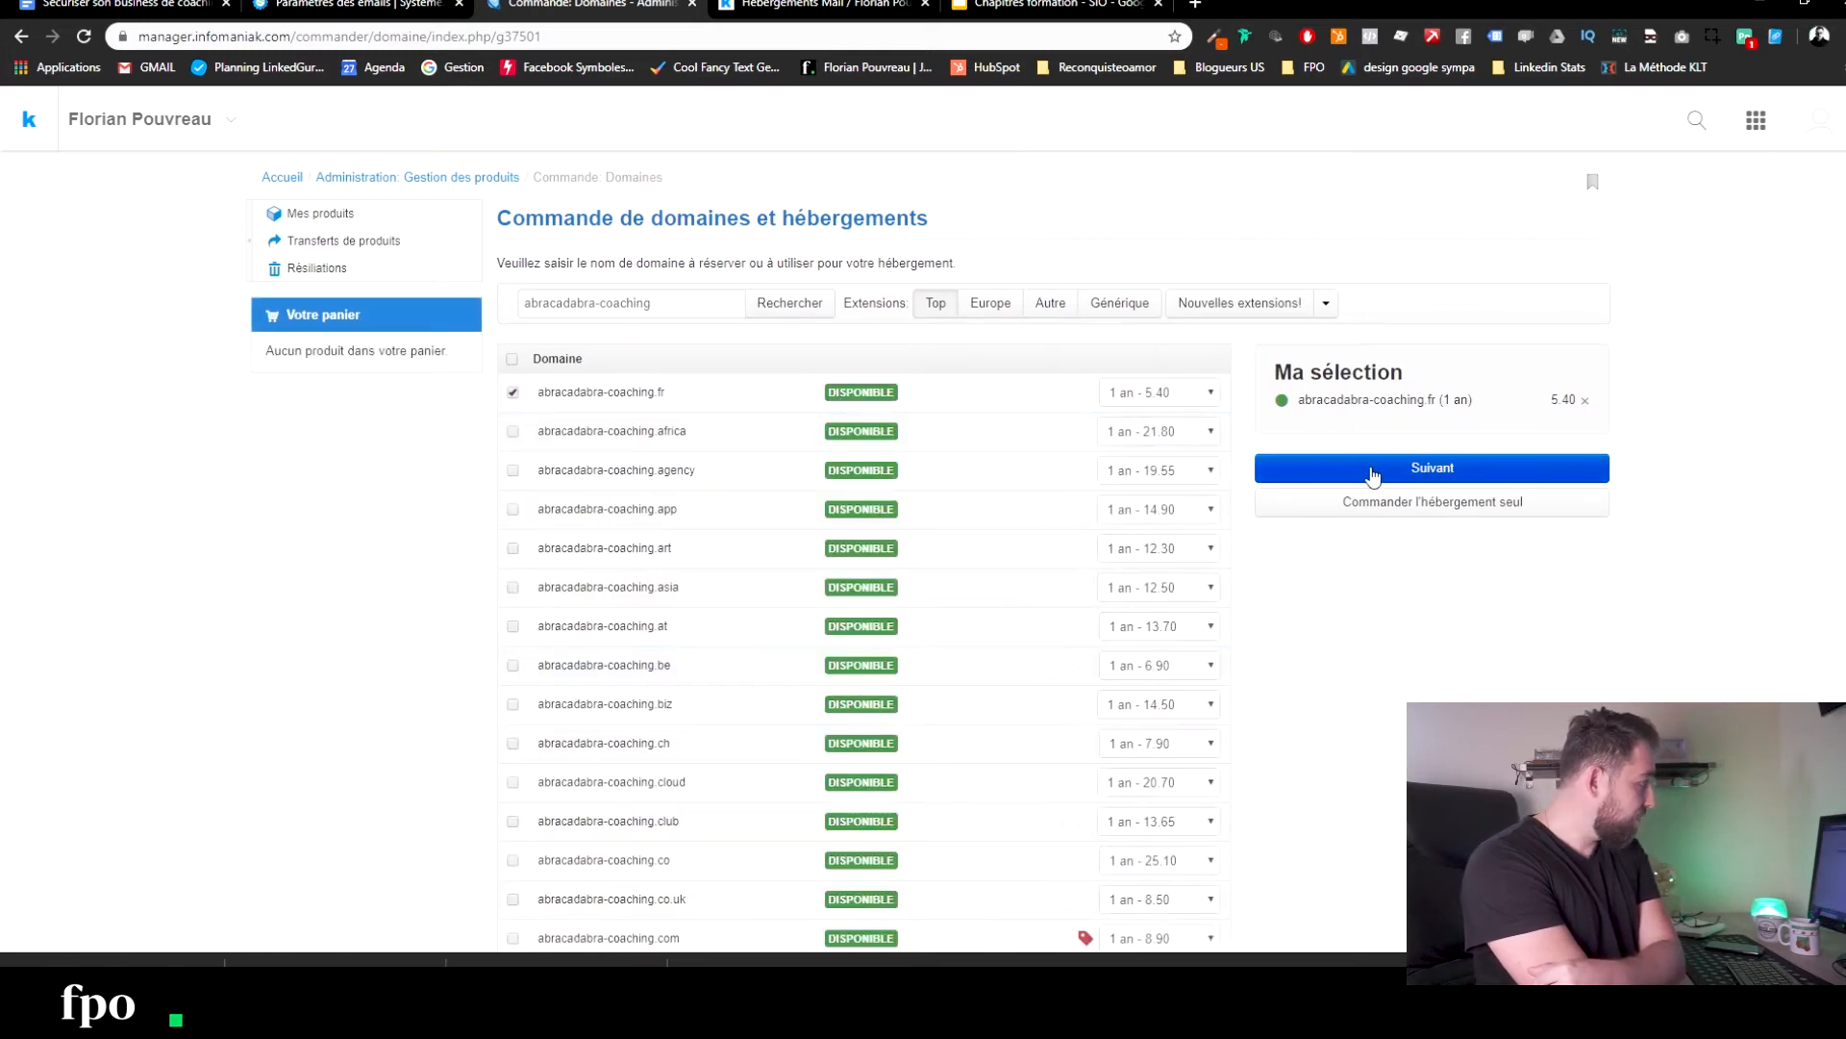
click(1432, 471)
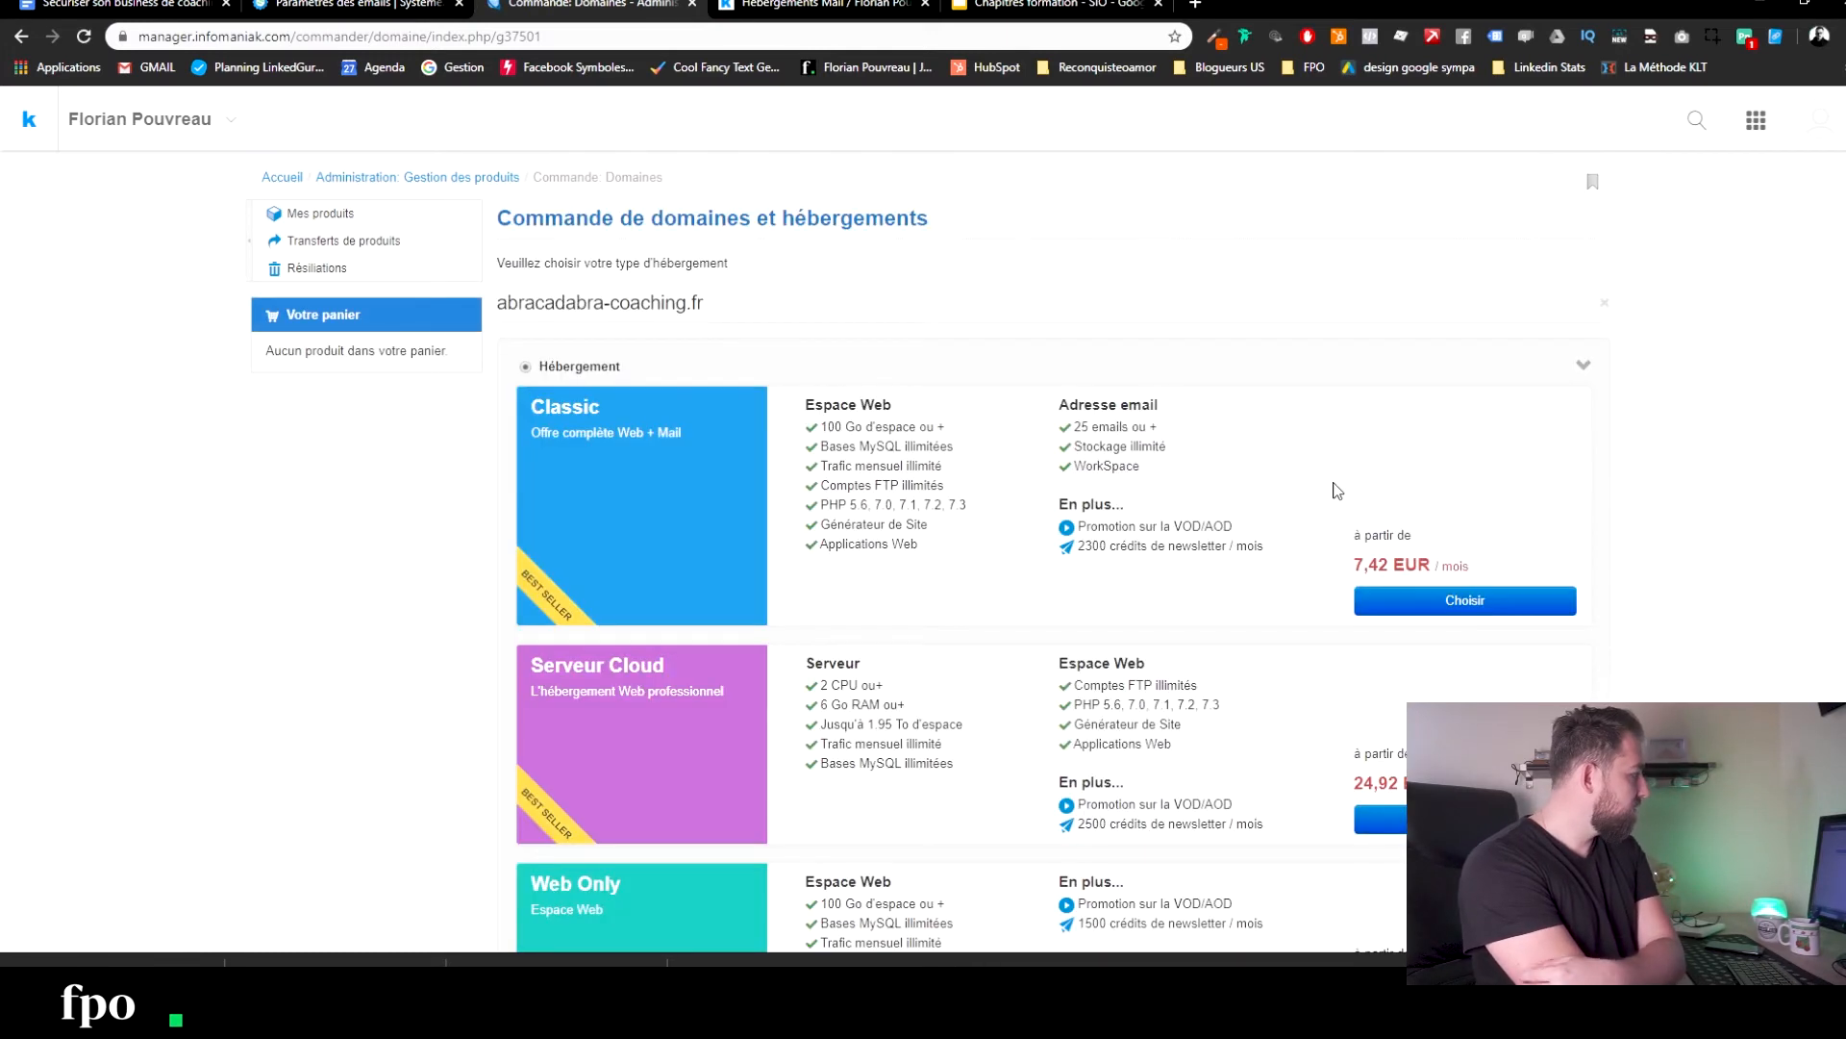
Choose the free Starter hosting, which includes one email address.
scroll(577, 394, down, 5)
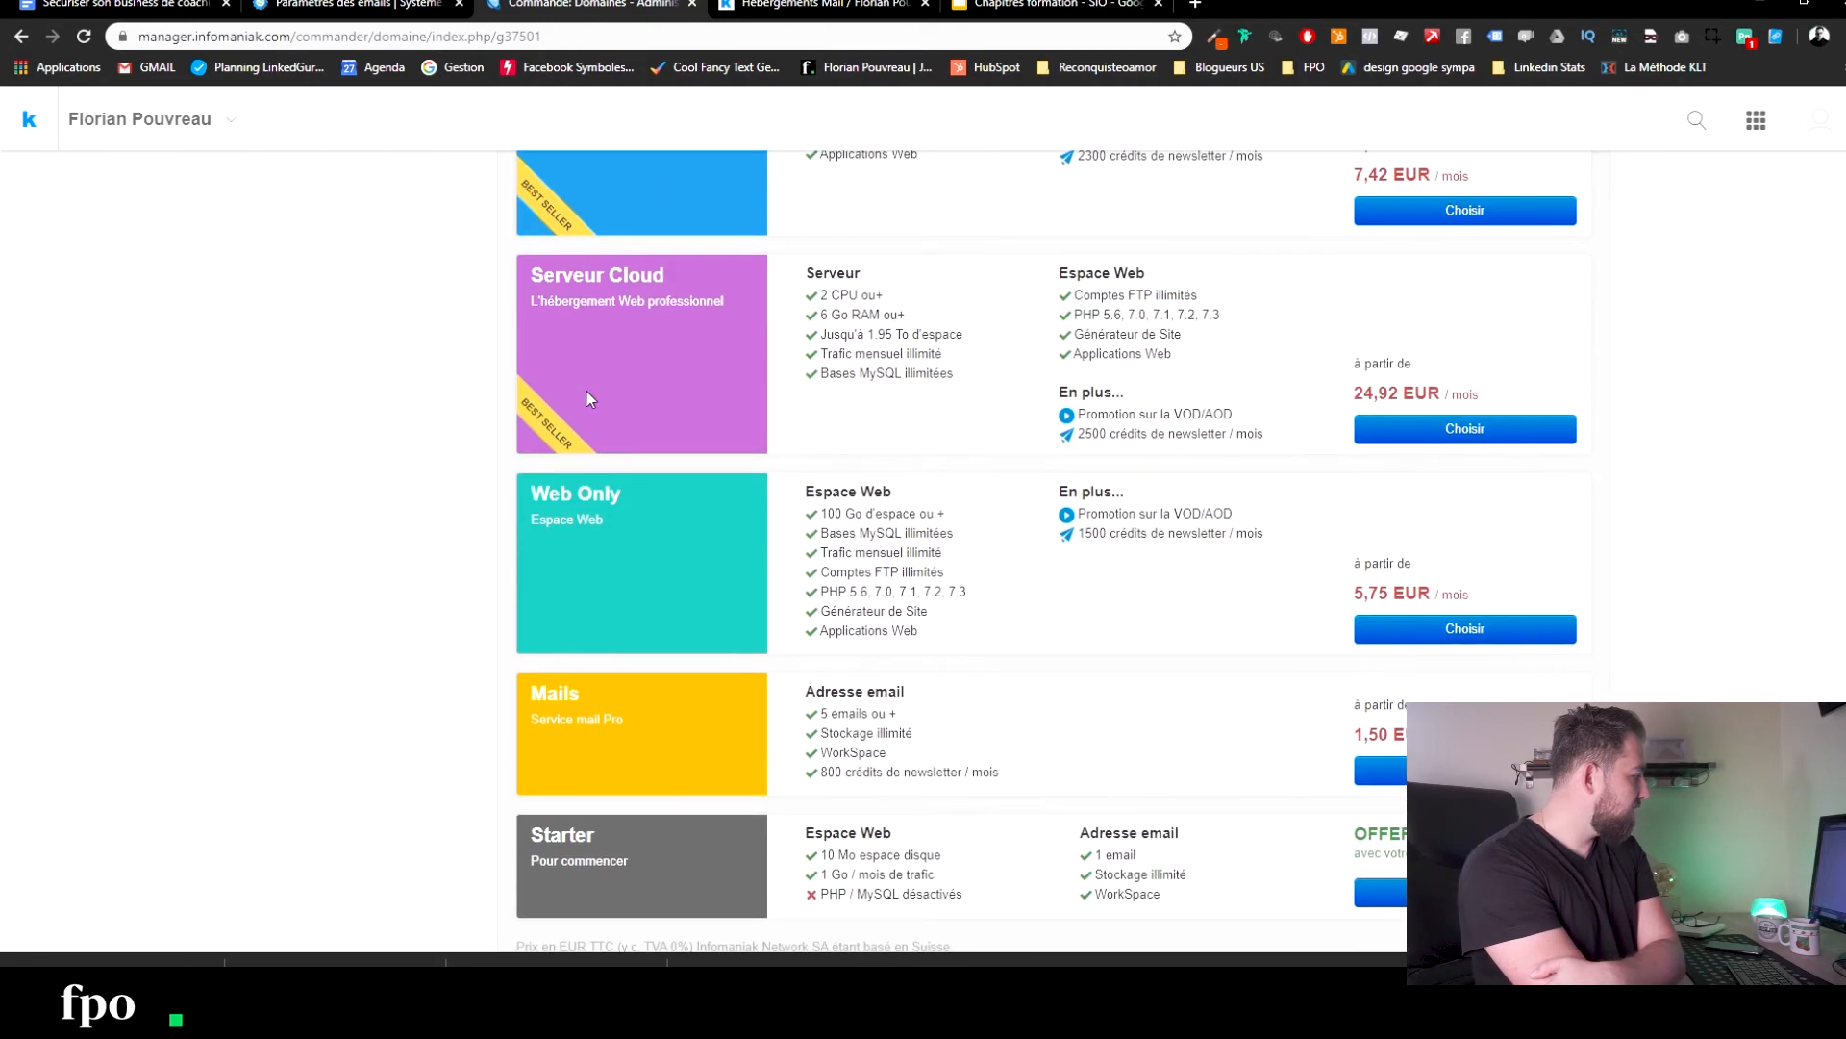
scroll(670, 646, down, 2)
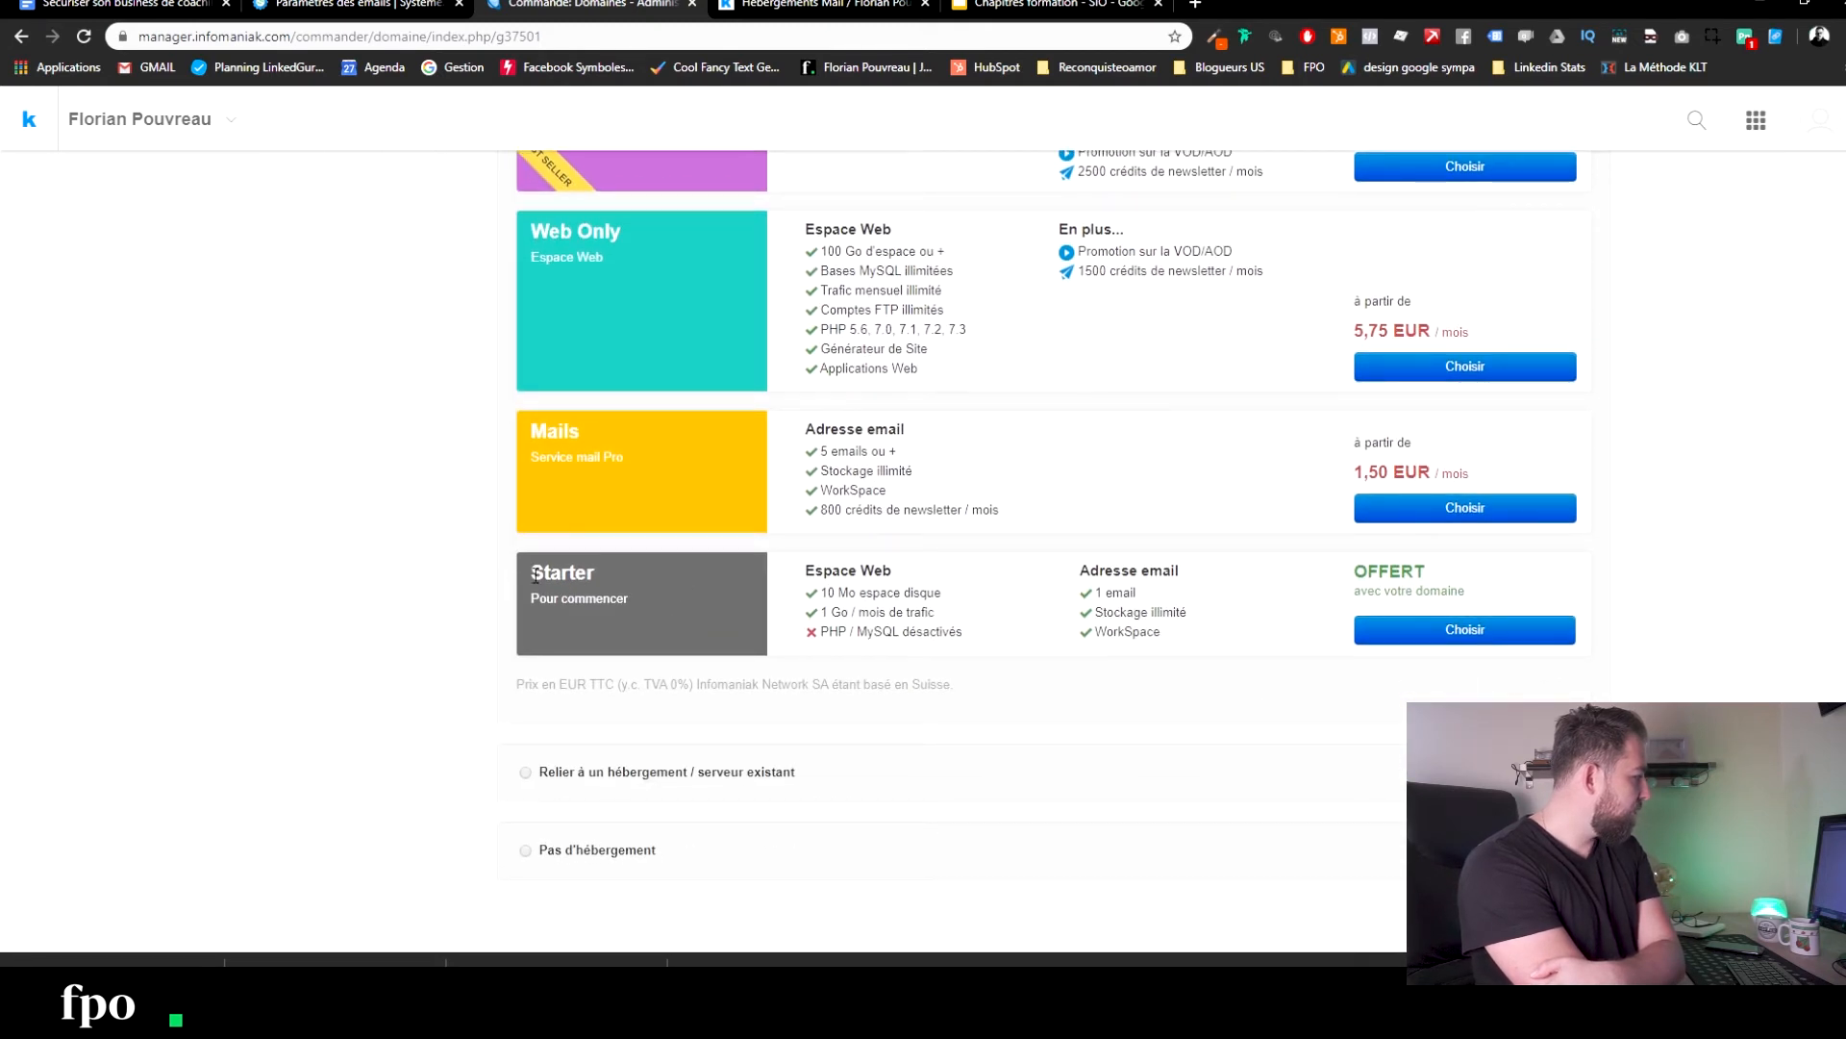
drag(748, 604, 1538, 585)
click(1361, 581)
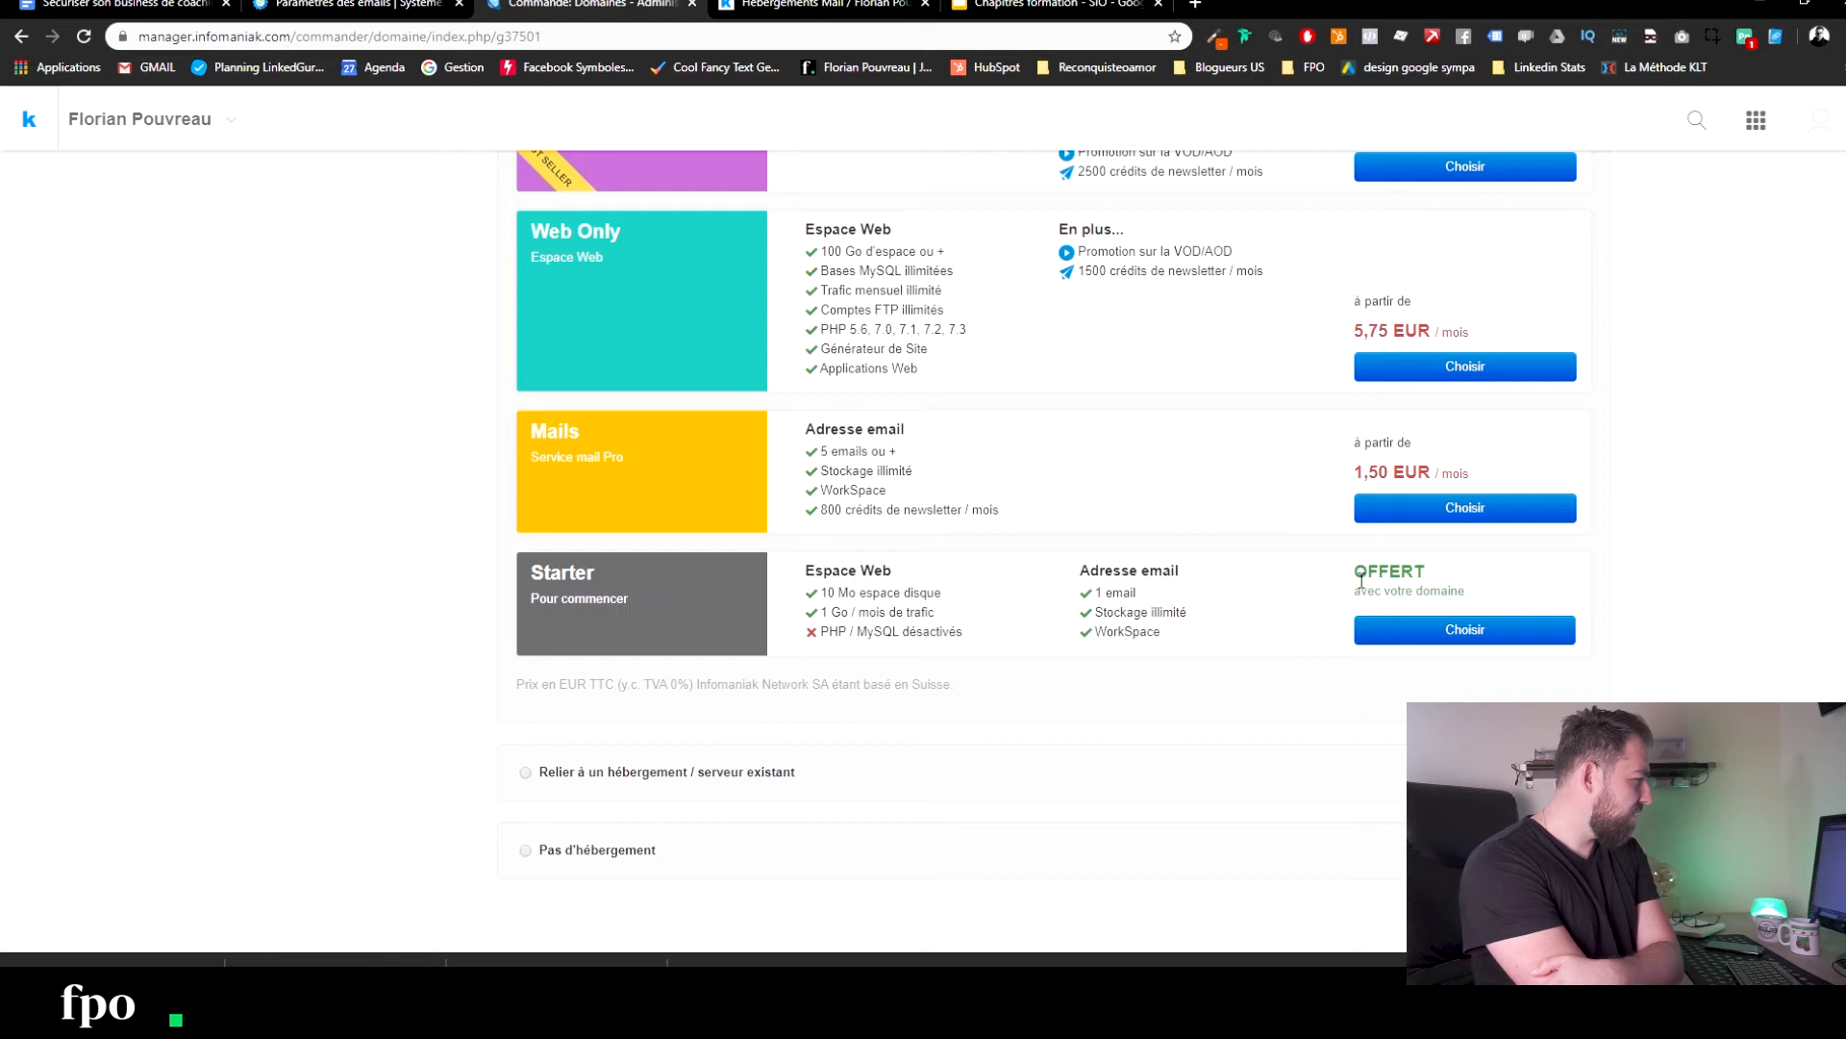
drag(1125, 596, 1072, 596)
click(1179, 601)
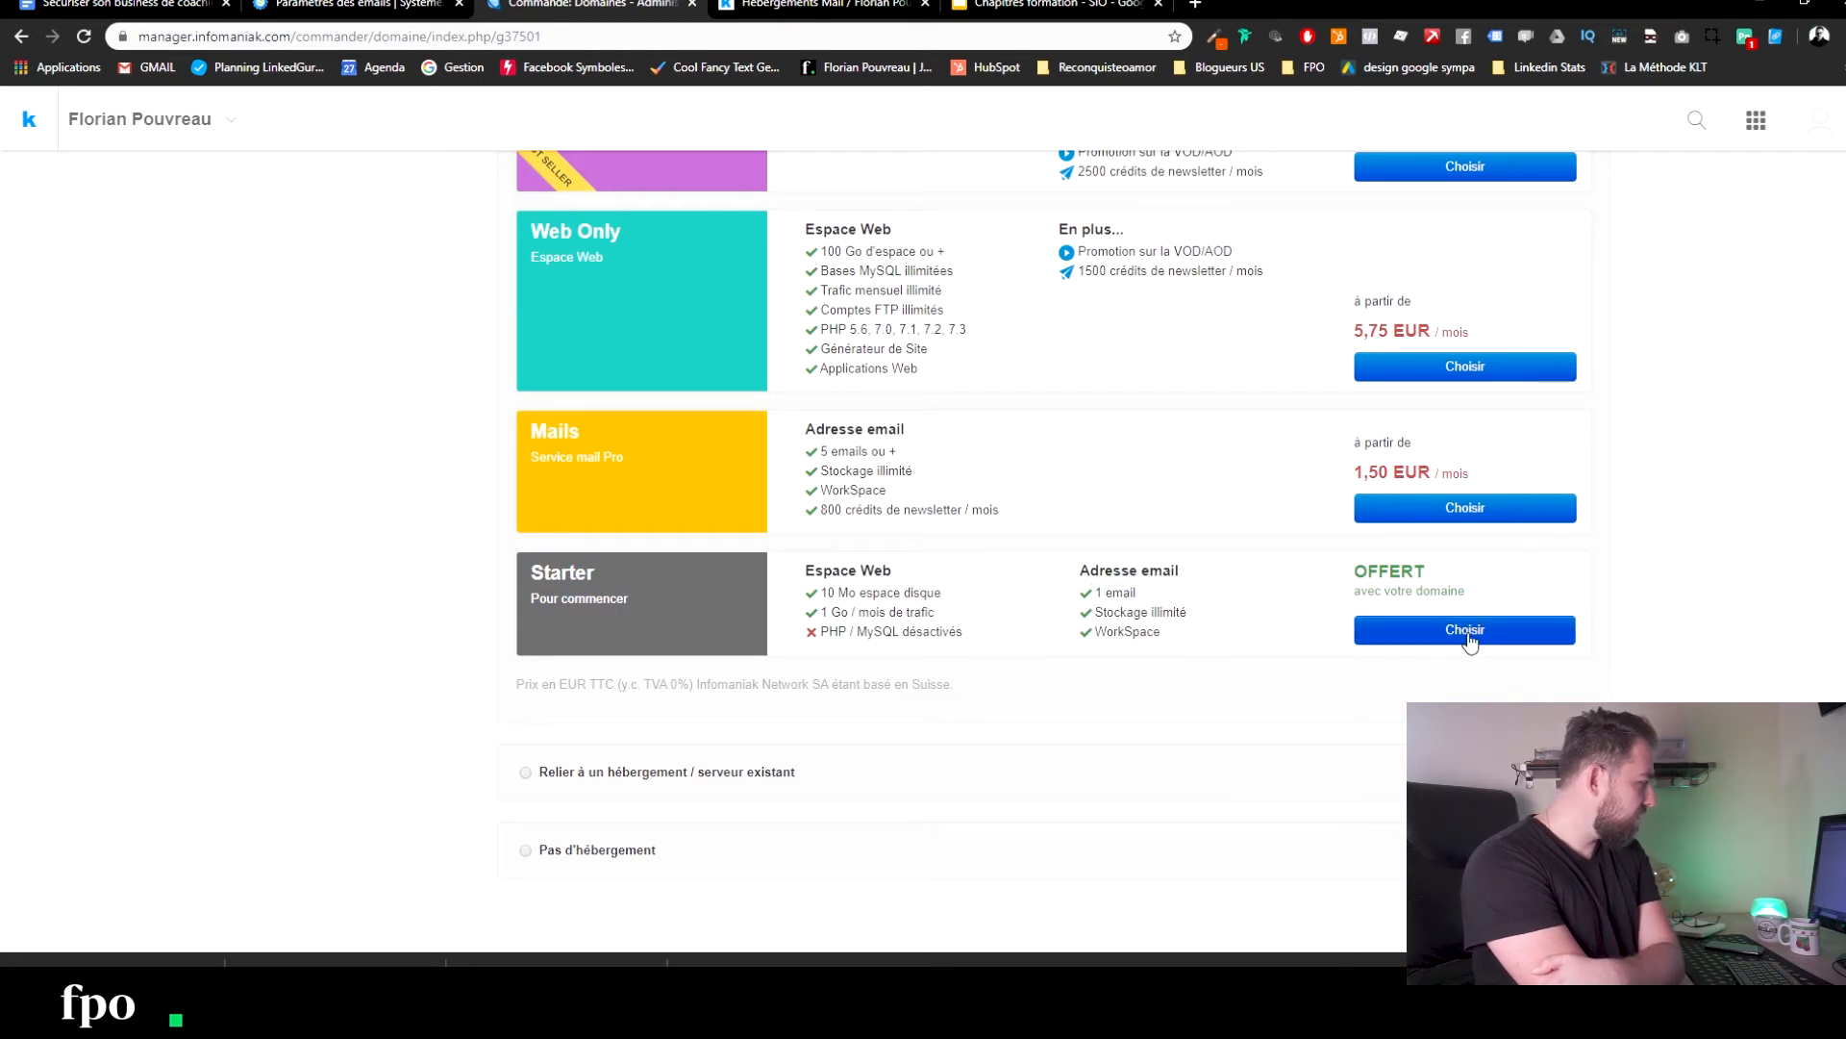
click(1470, 639)
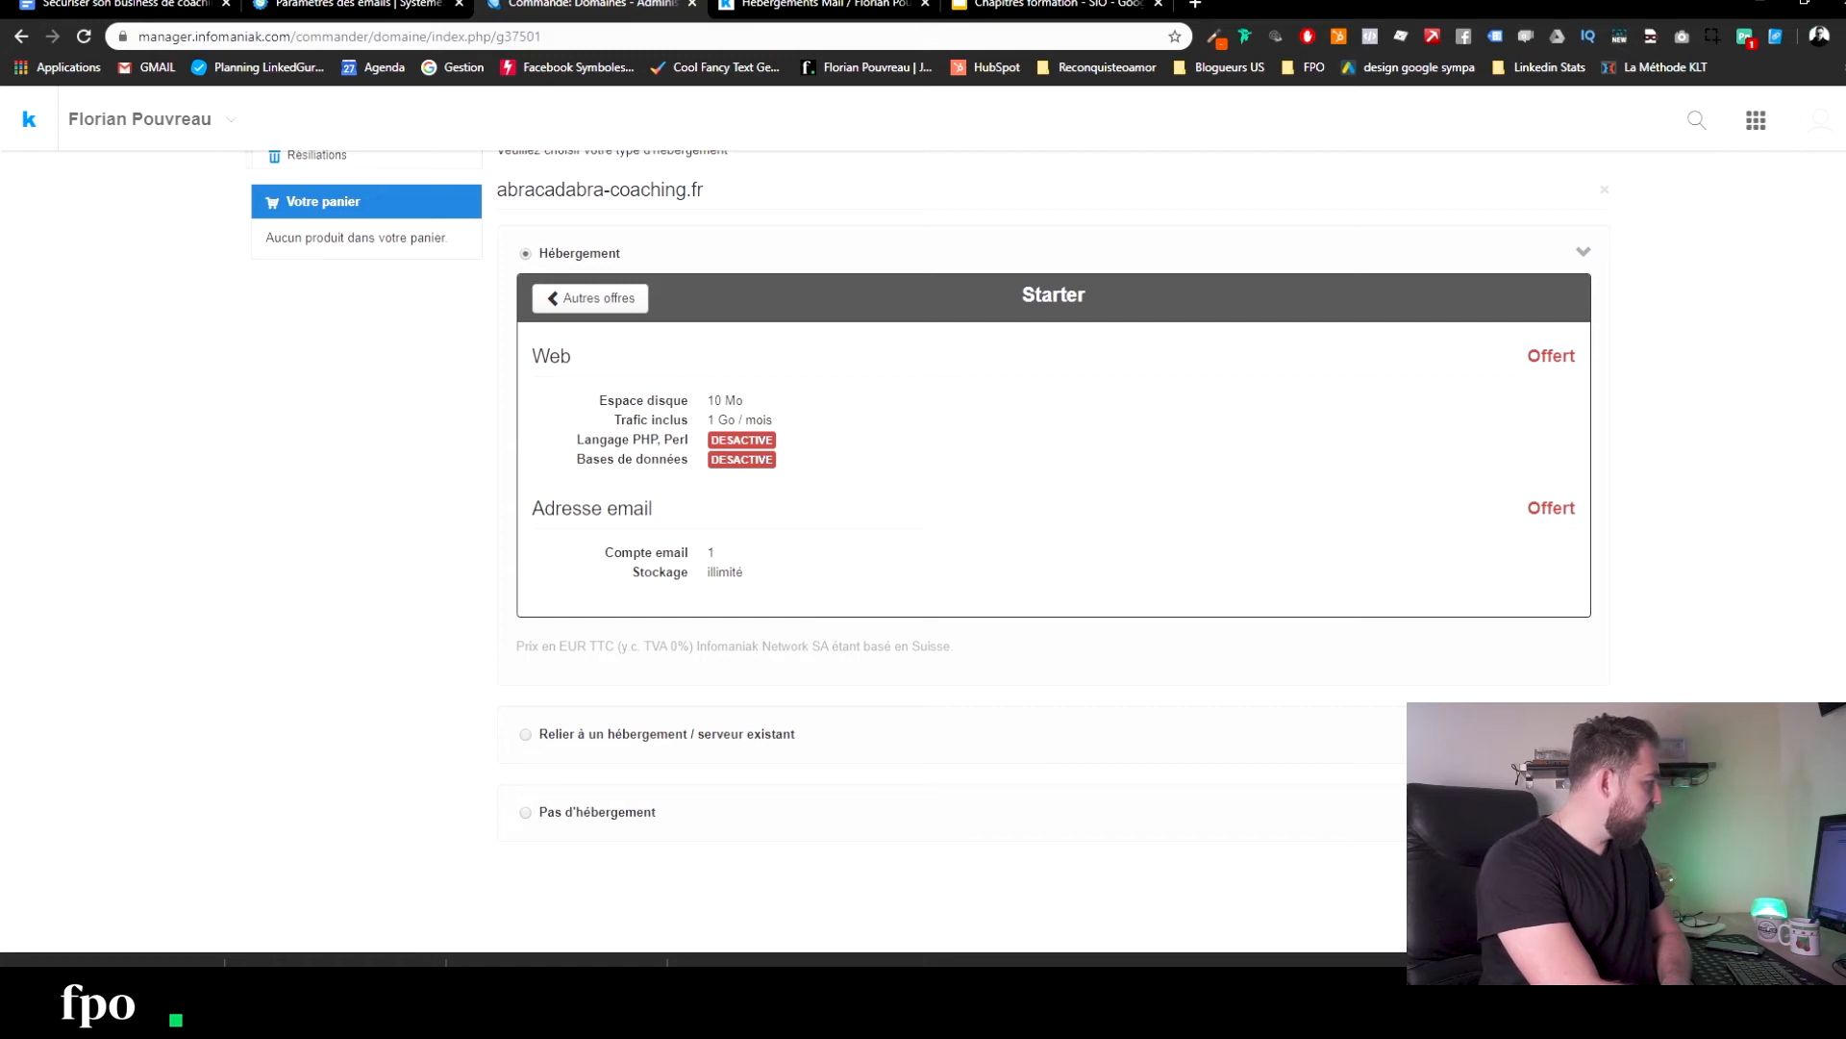
scroll(1061, 455, down, 10)
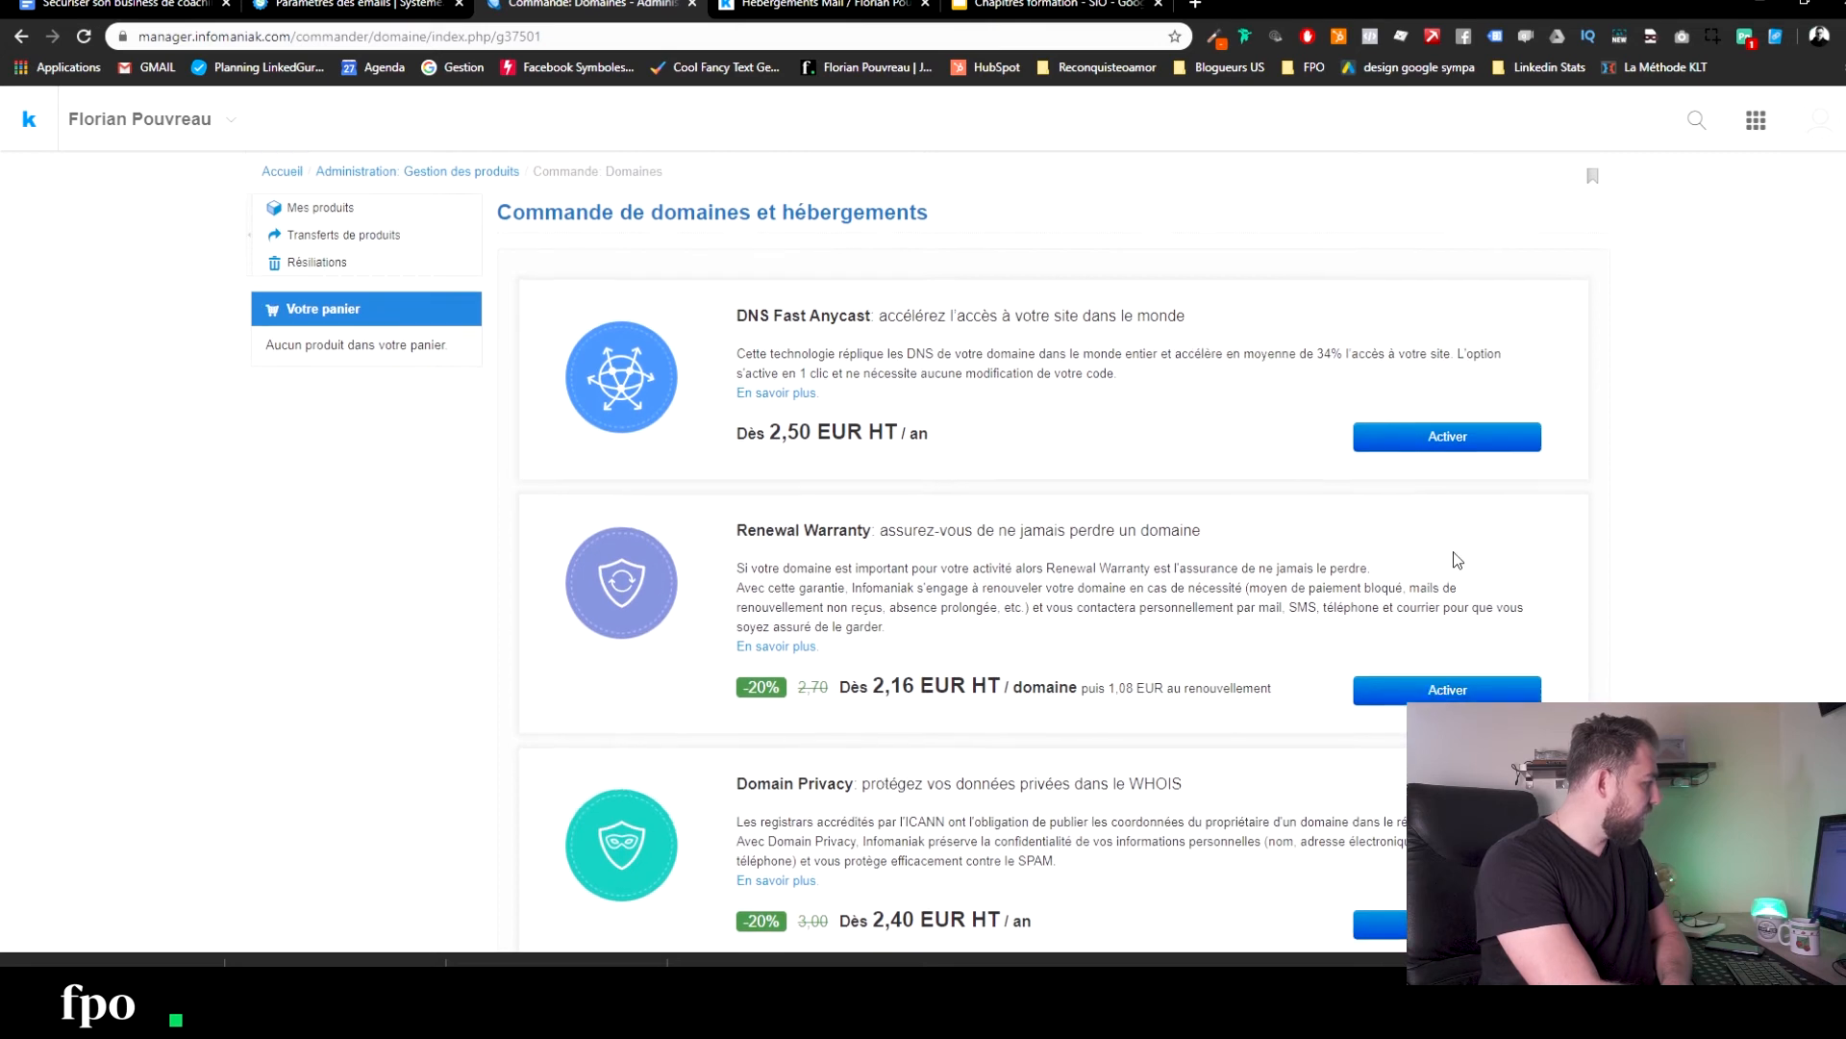
Keep the owner hidden in the Whois and review the order cart totalling 5.40 € TTC.
scroll(1468, 346, down, 1)
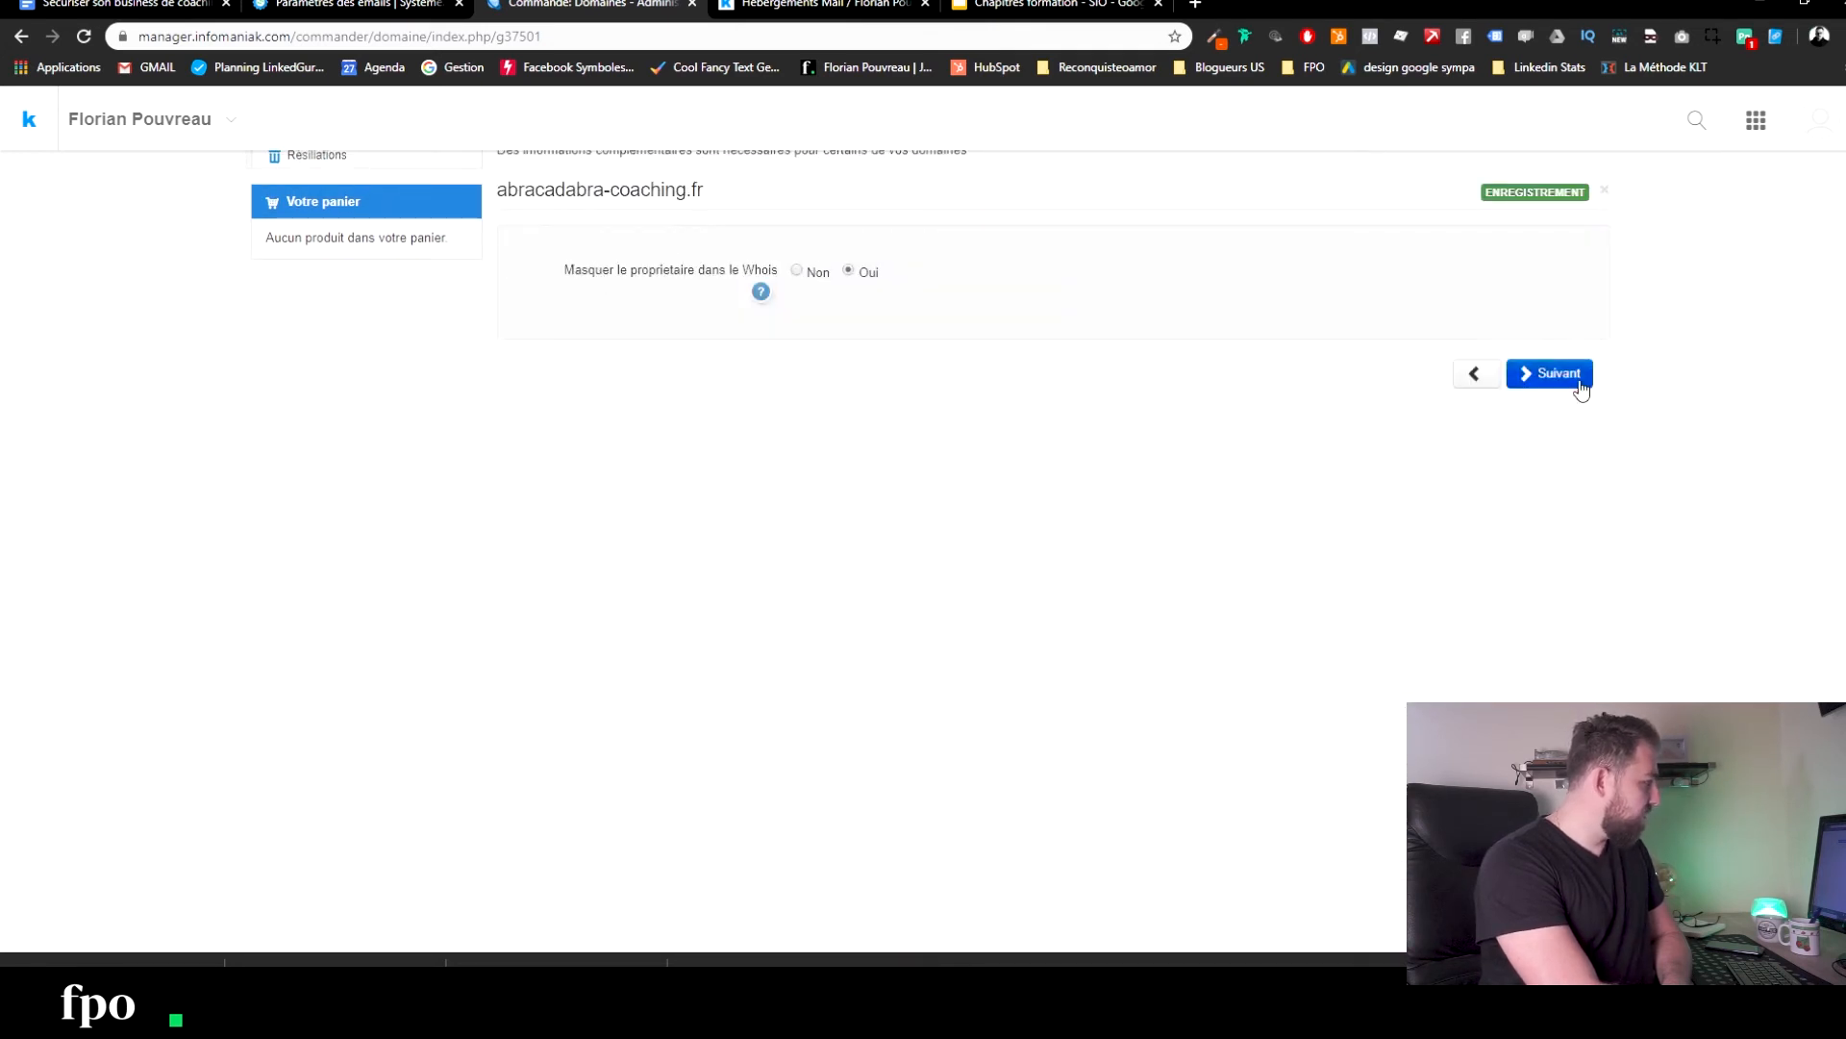
click(1548, 375)
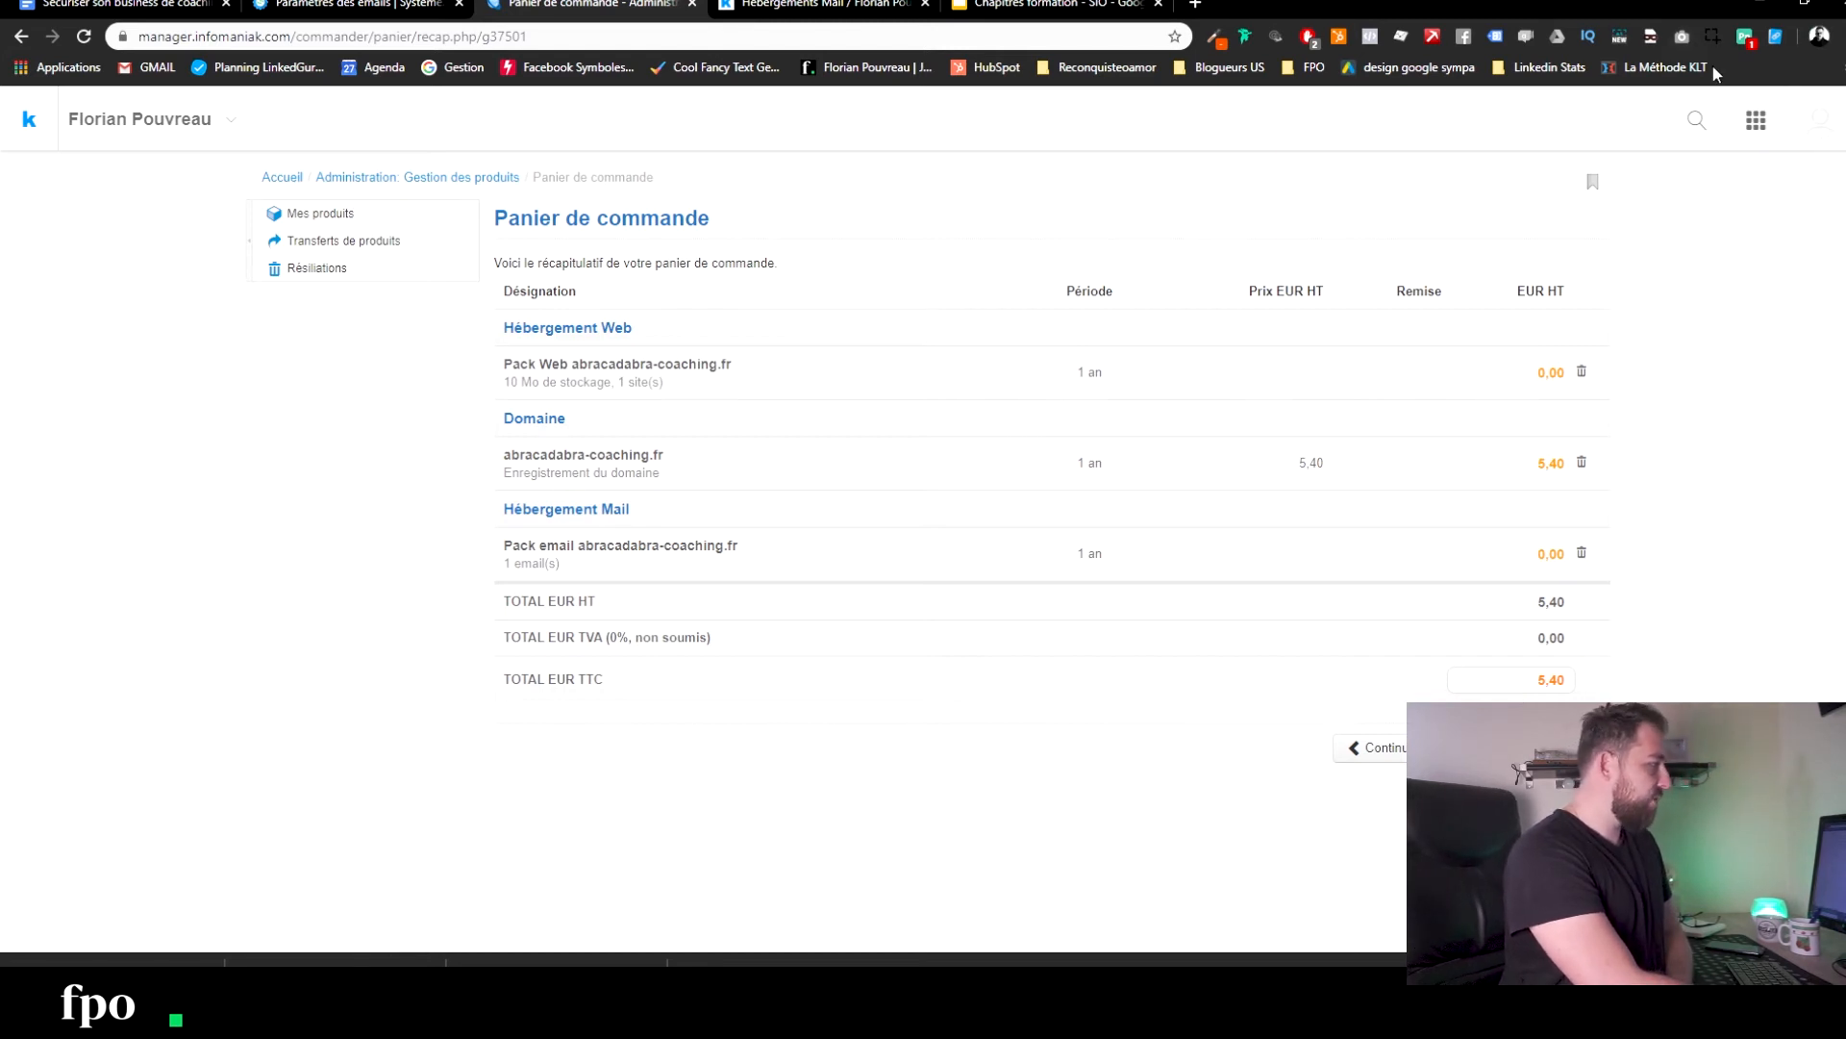
click(1743, 123)
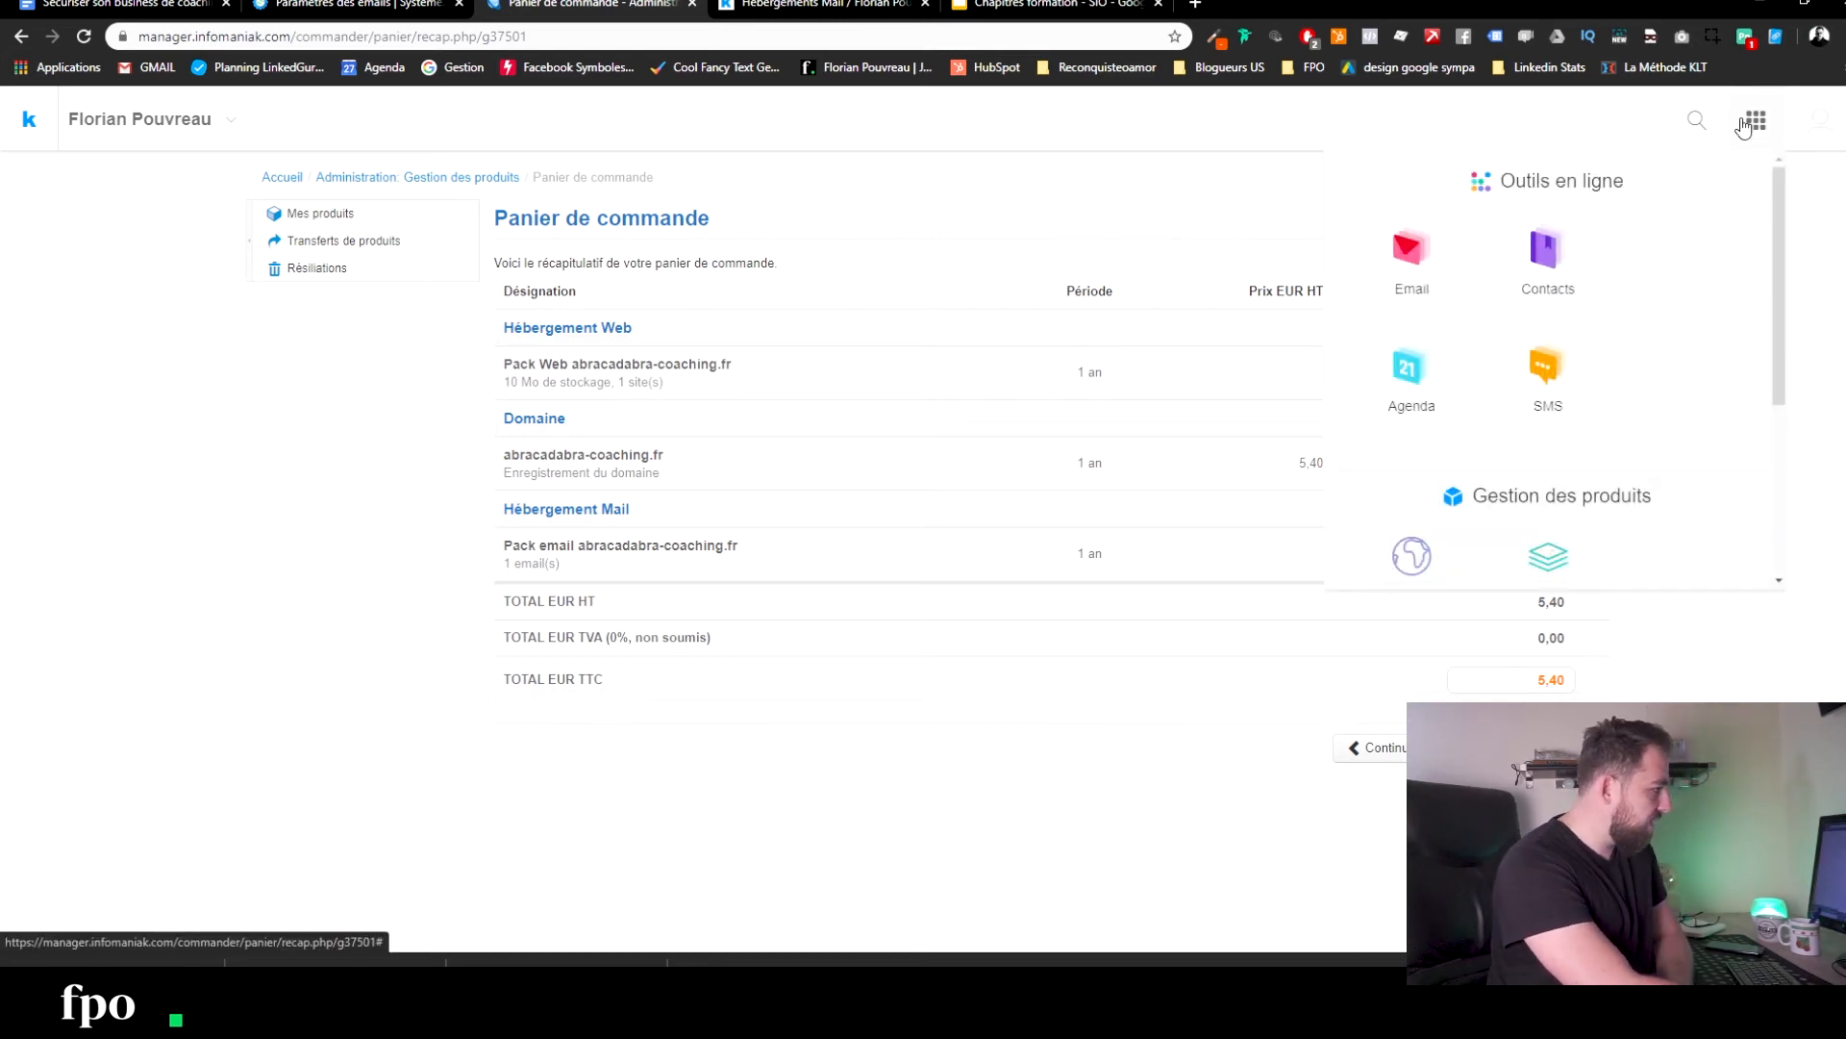
click(1807, 123)
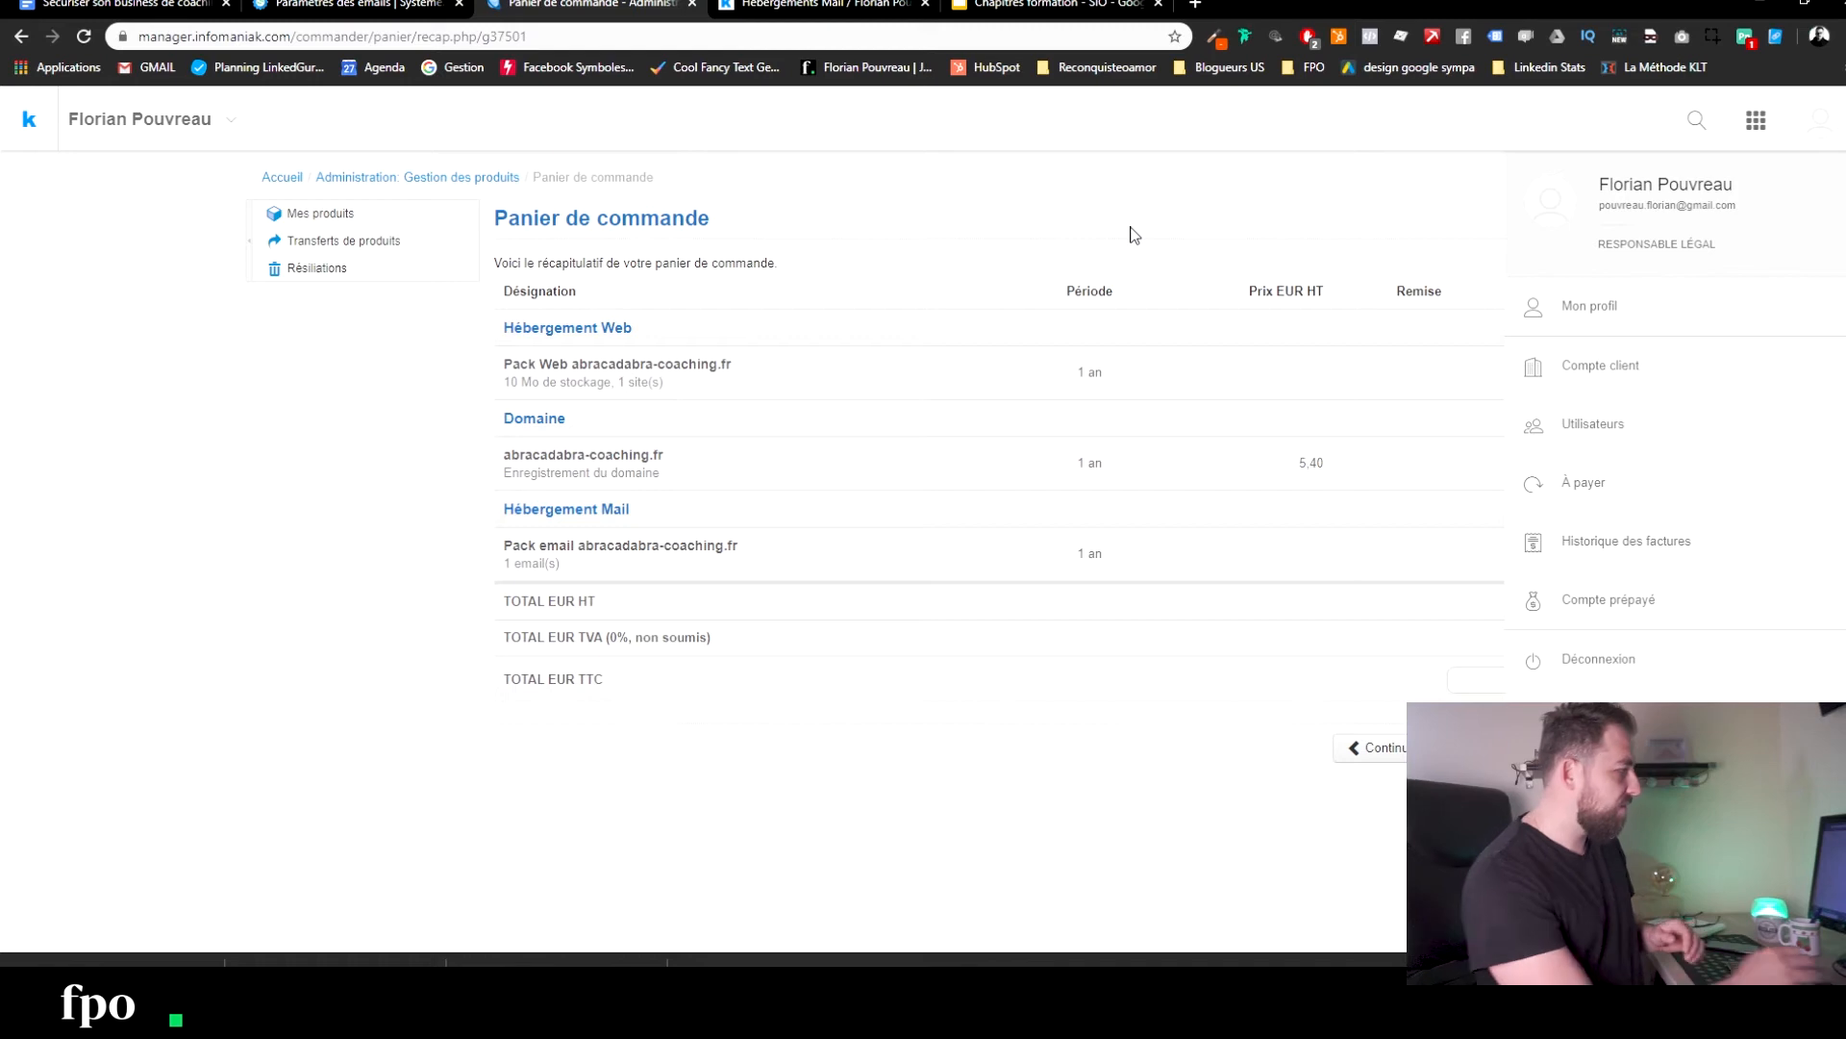
click(596, 35)
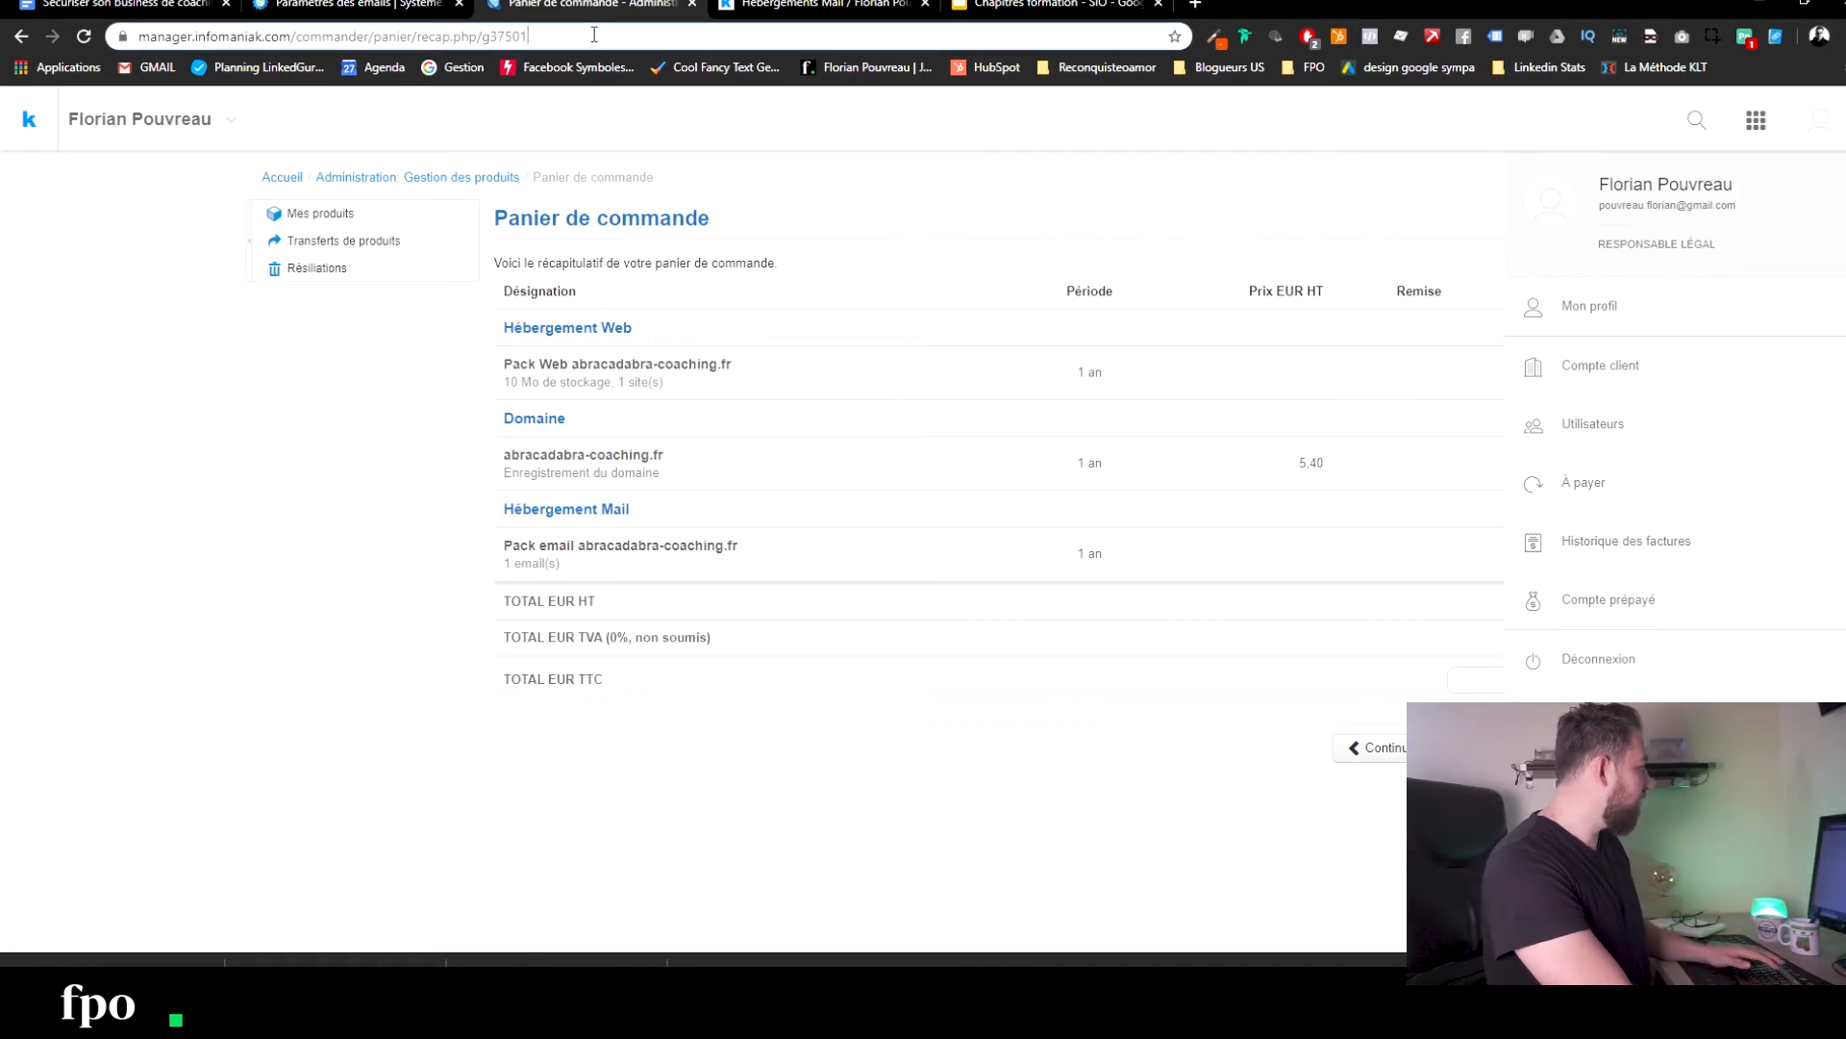
Load infomaniak.com and open the Domaines page listing the account's existing domains.
text(infomaniak:co)
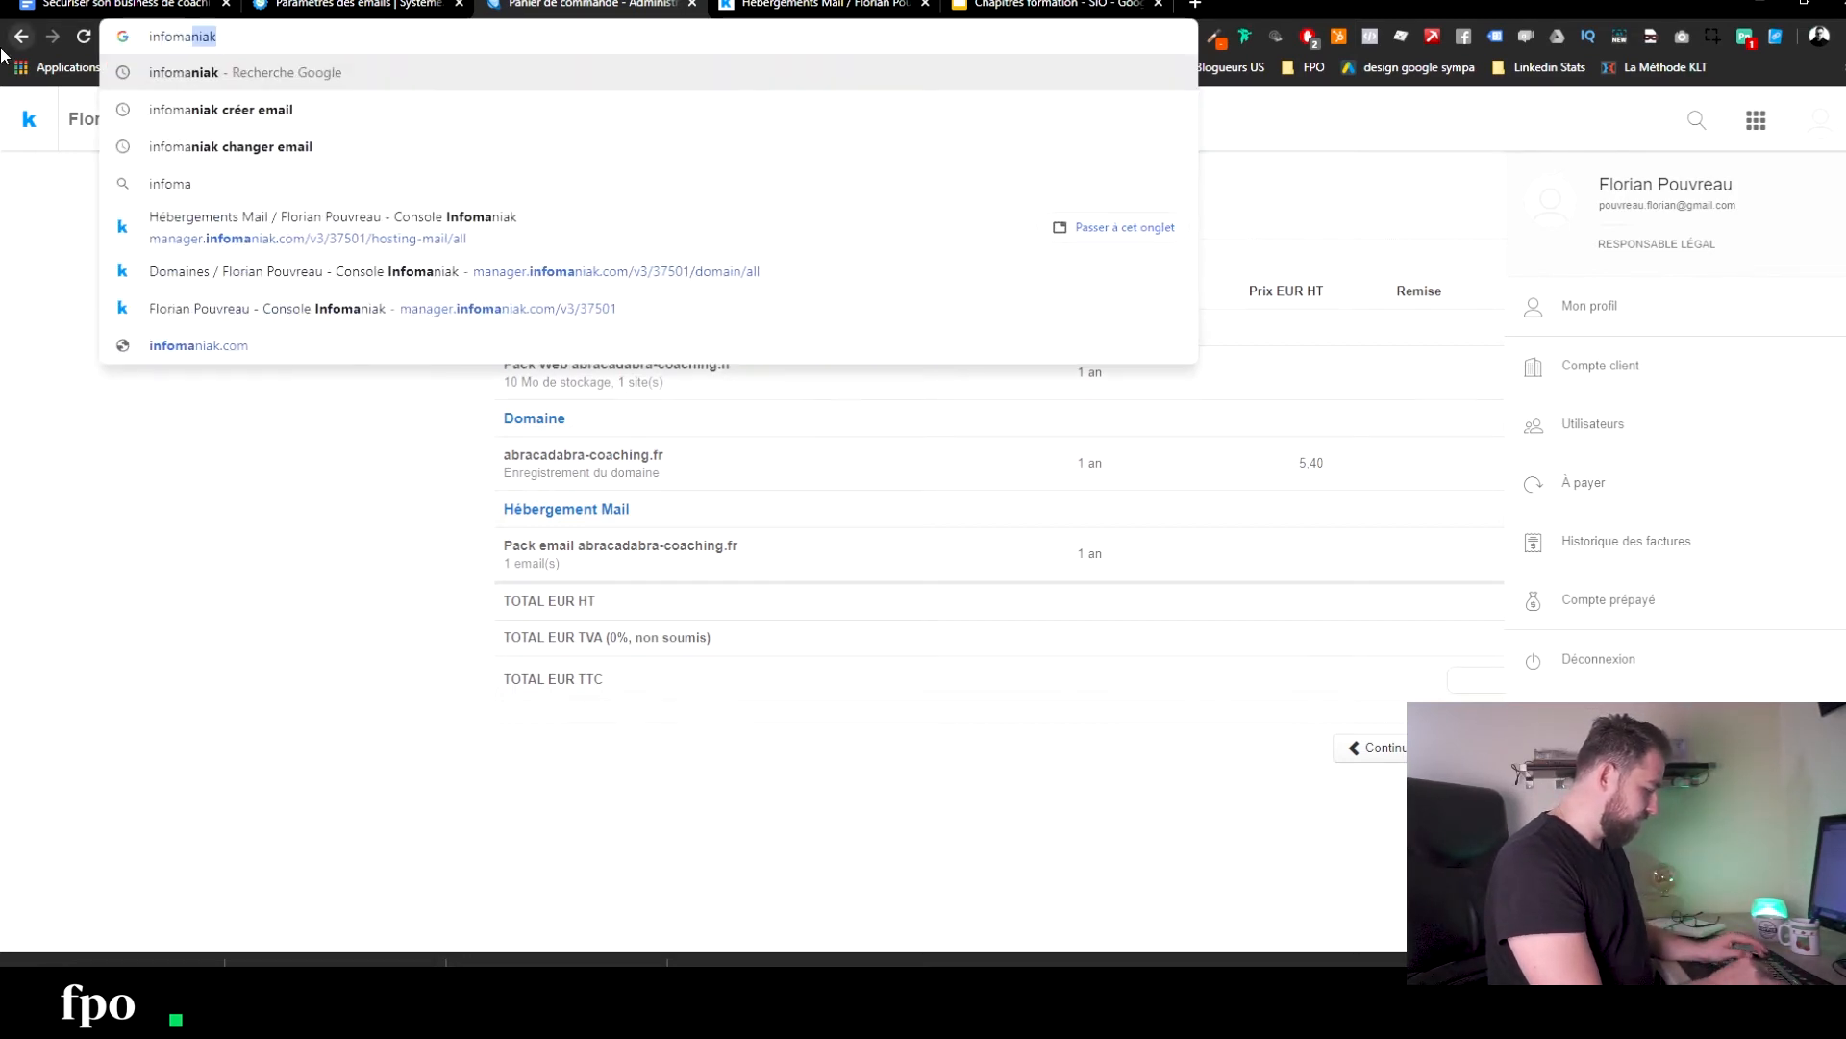
key(BackSpace)
key(BackSpace)
key(BackSpace)
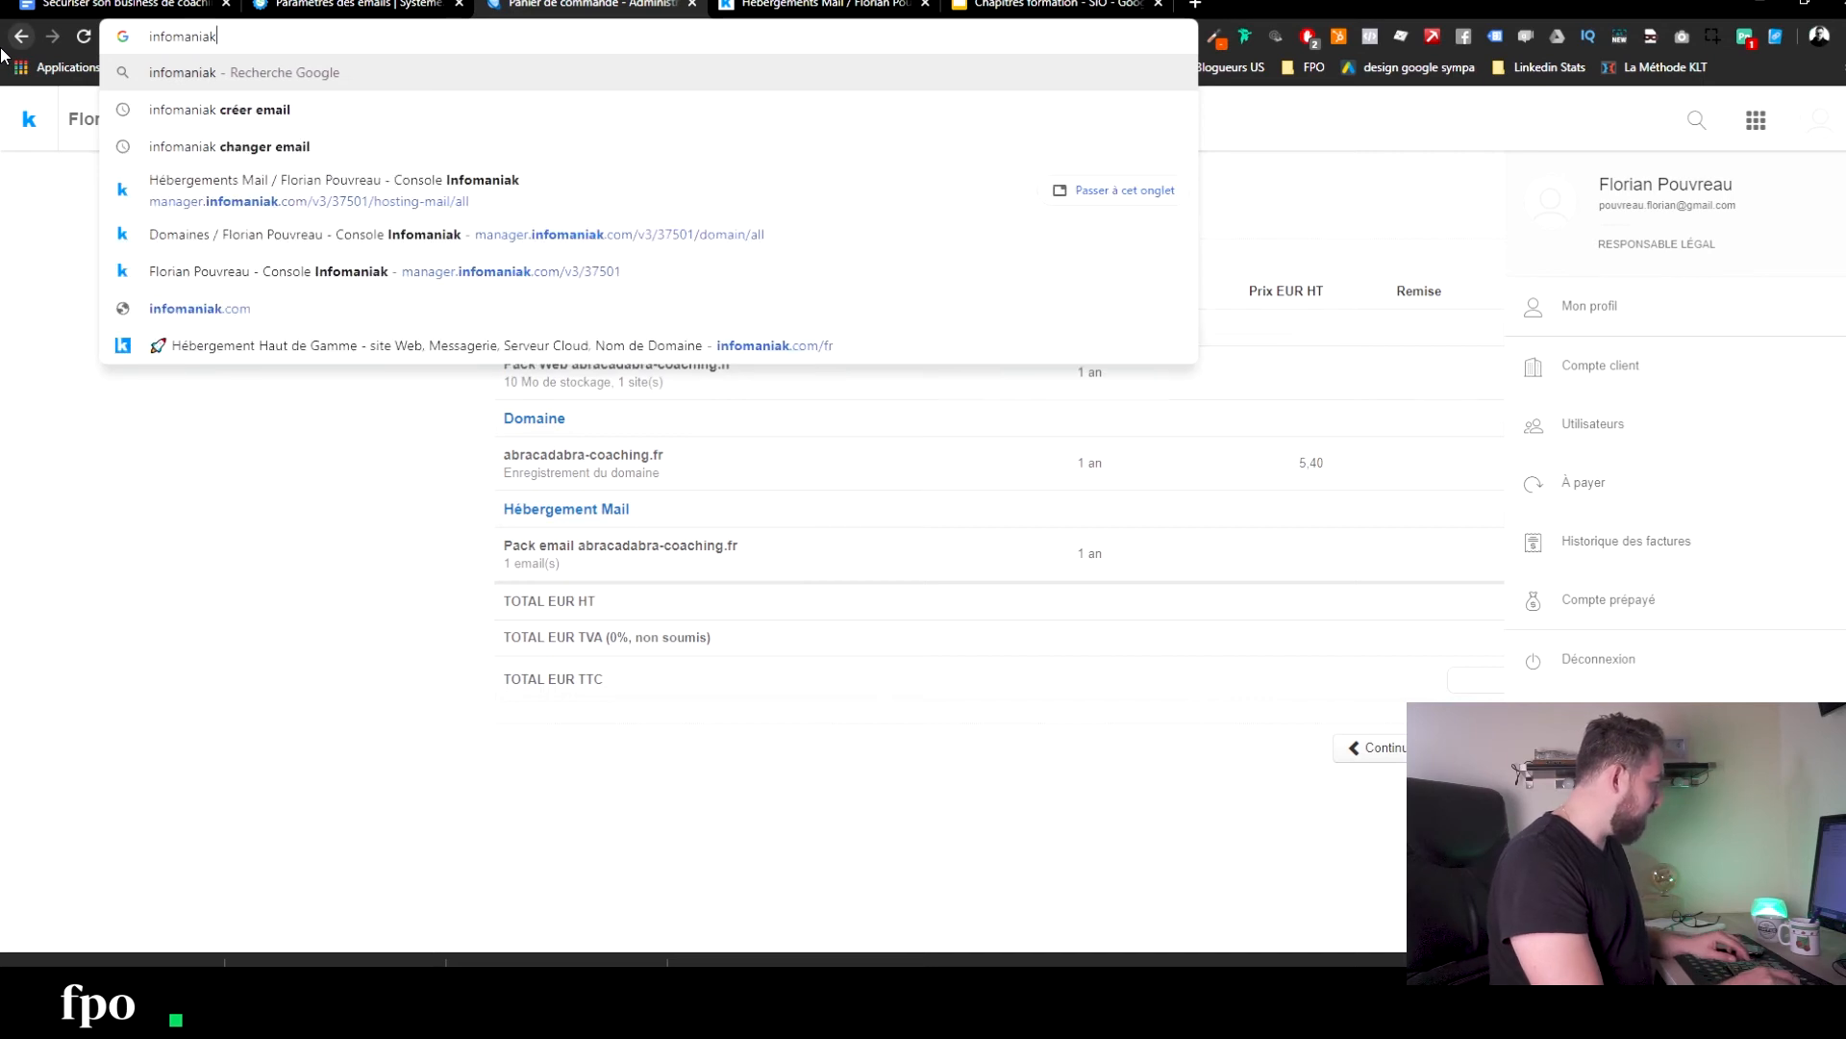
text(.co)
key(Return)
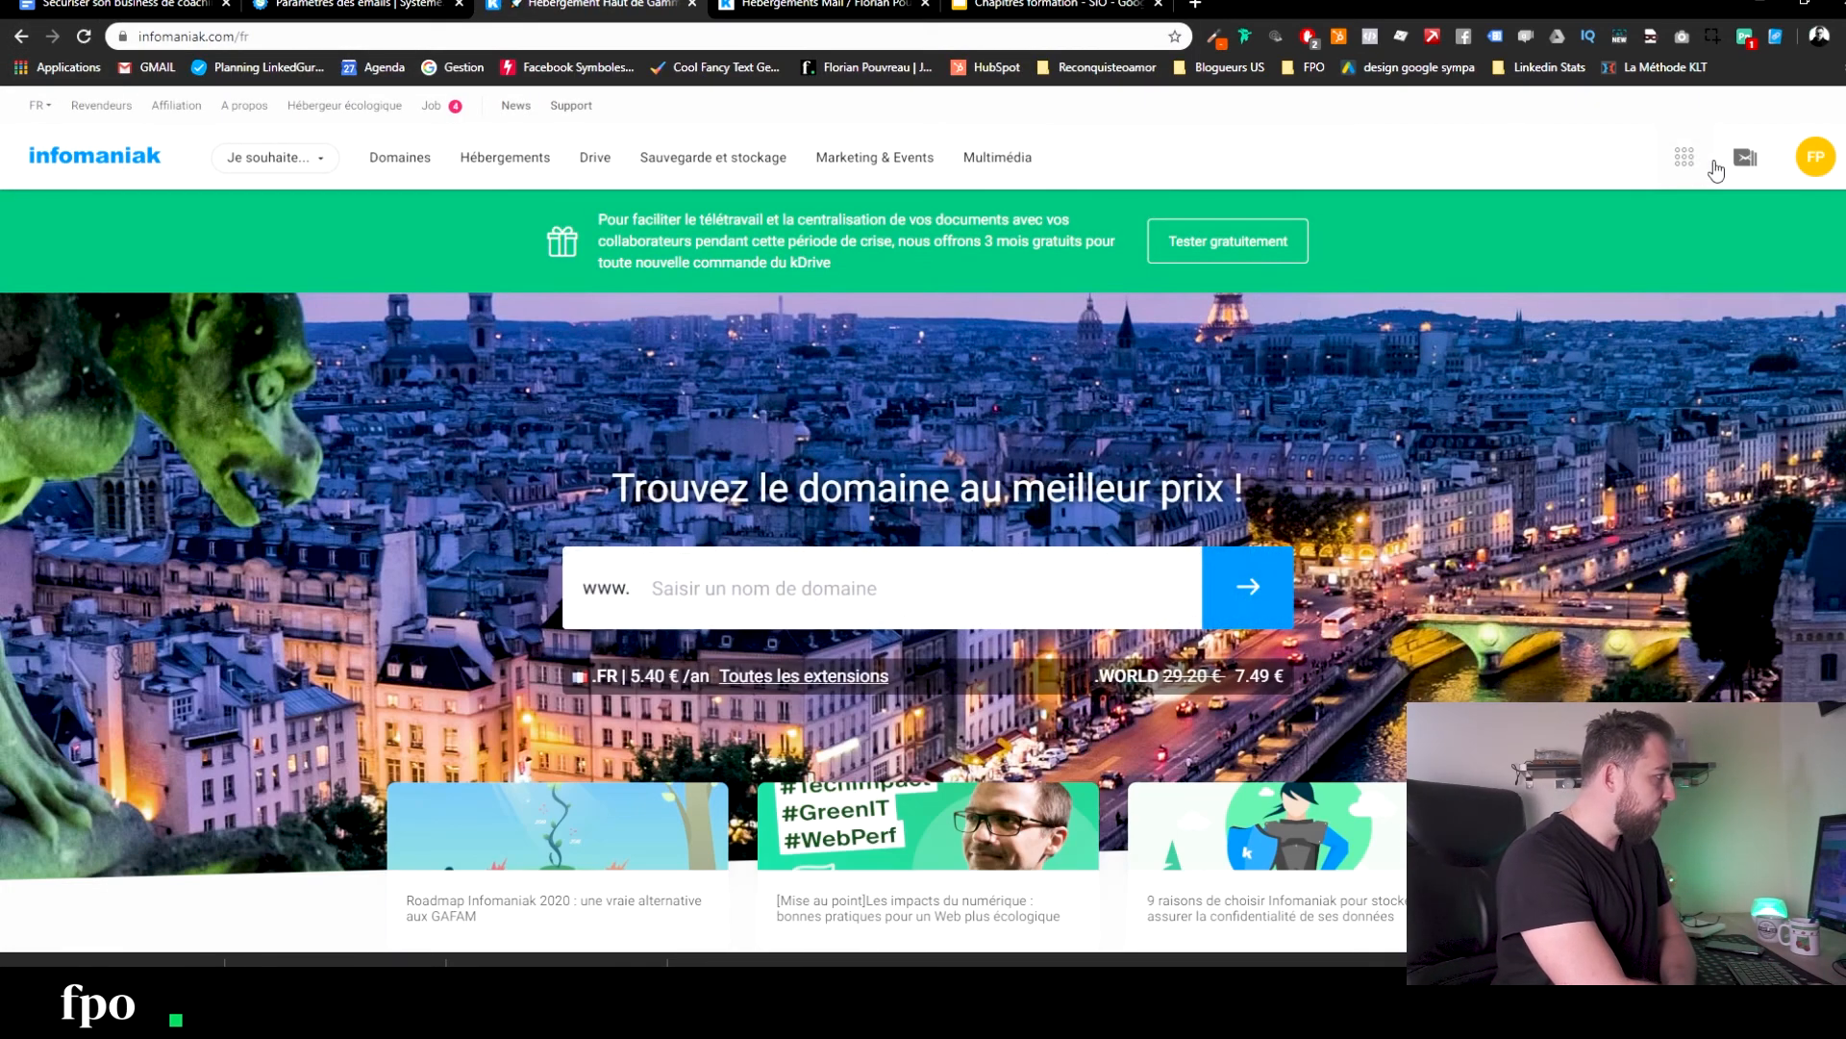
text(mon-site.ch)
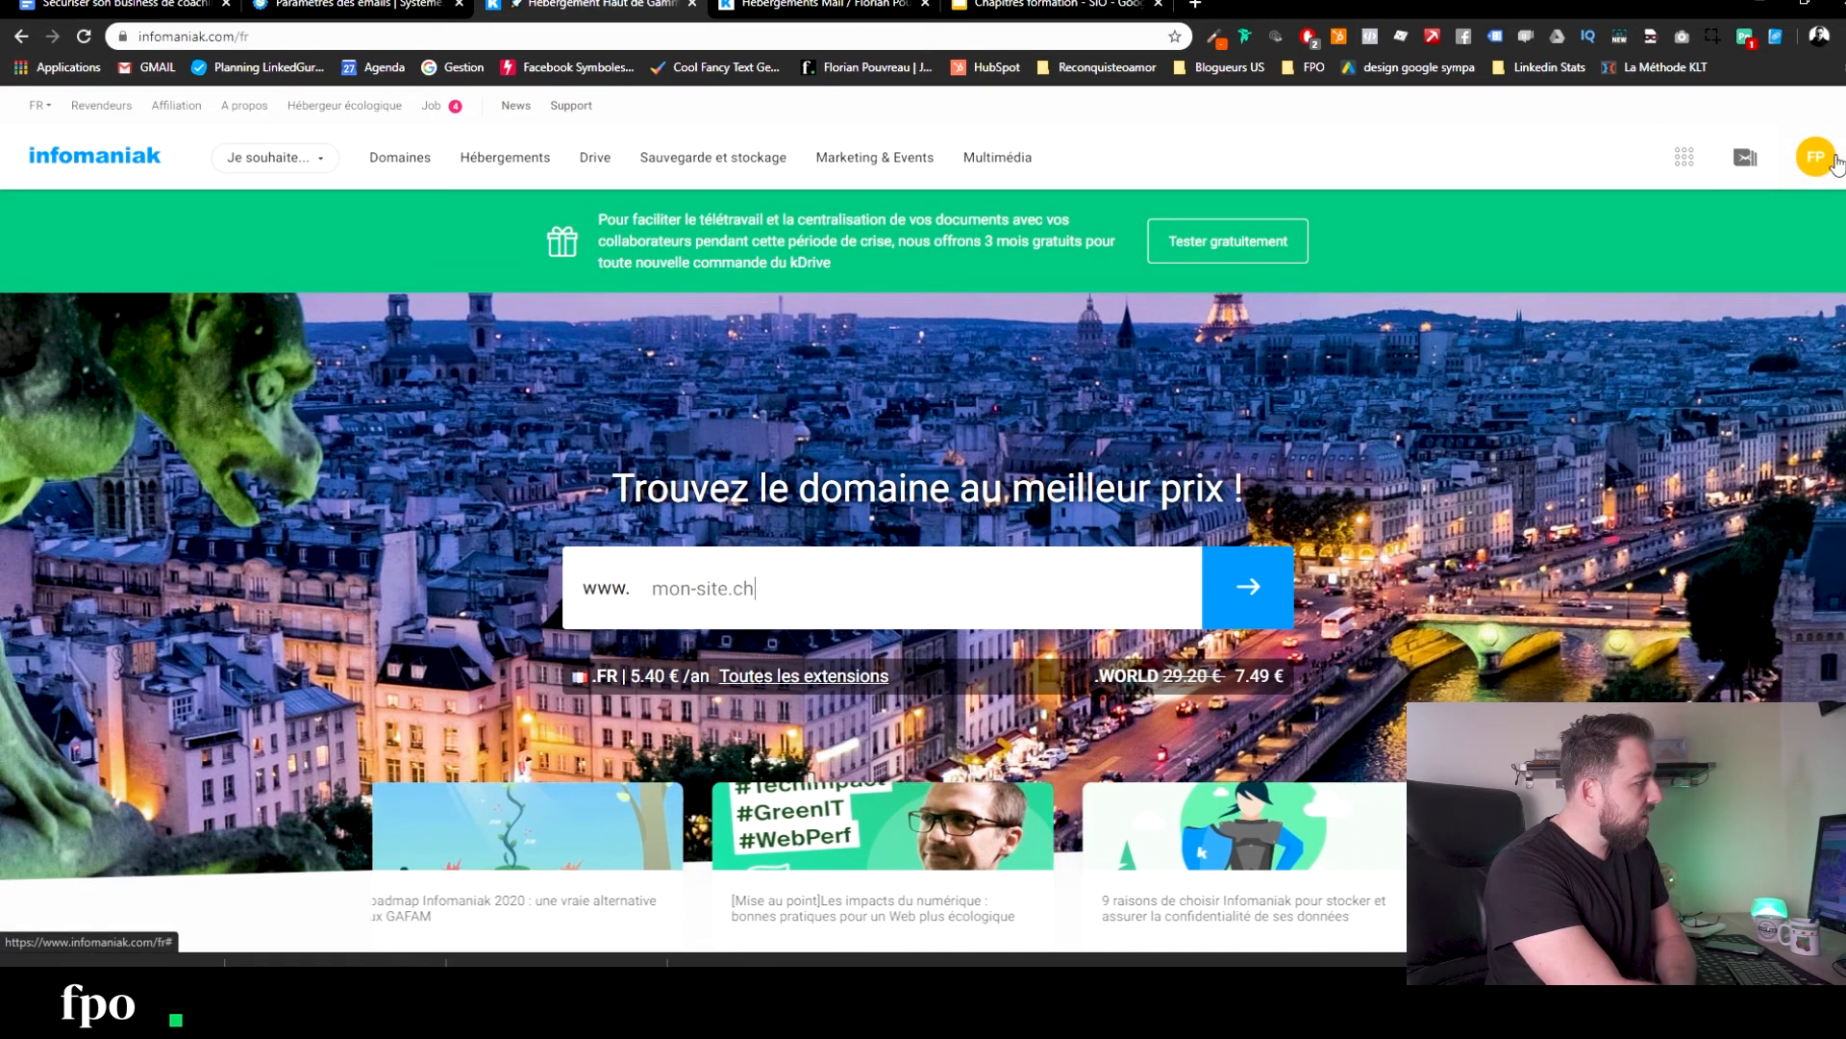
key(BackSpace)
key(BackSpace)
key(BackSpace)
key(BackSpace)
text(entreprise.ch)
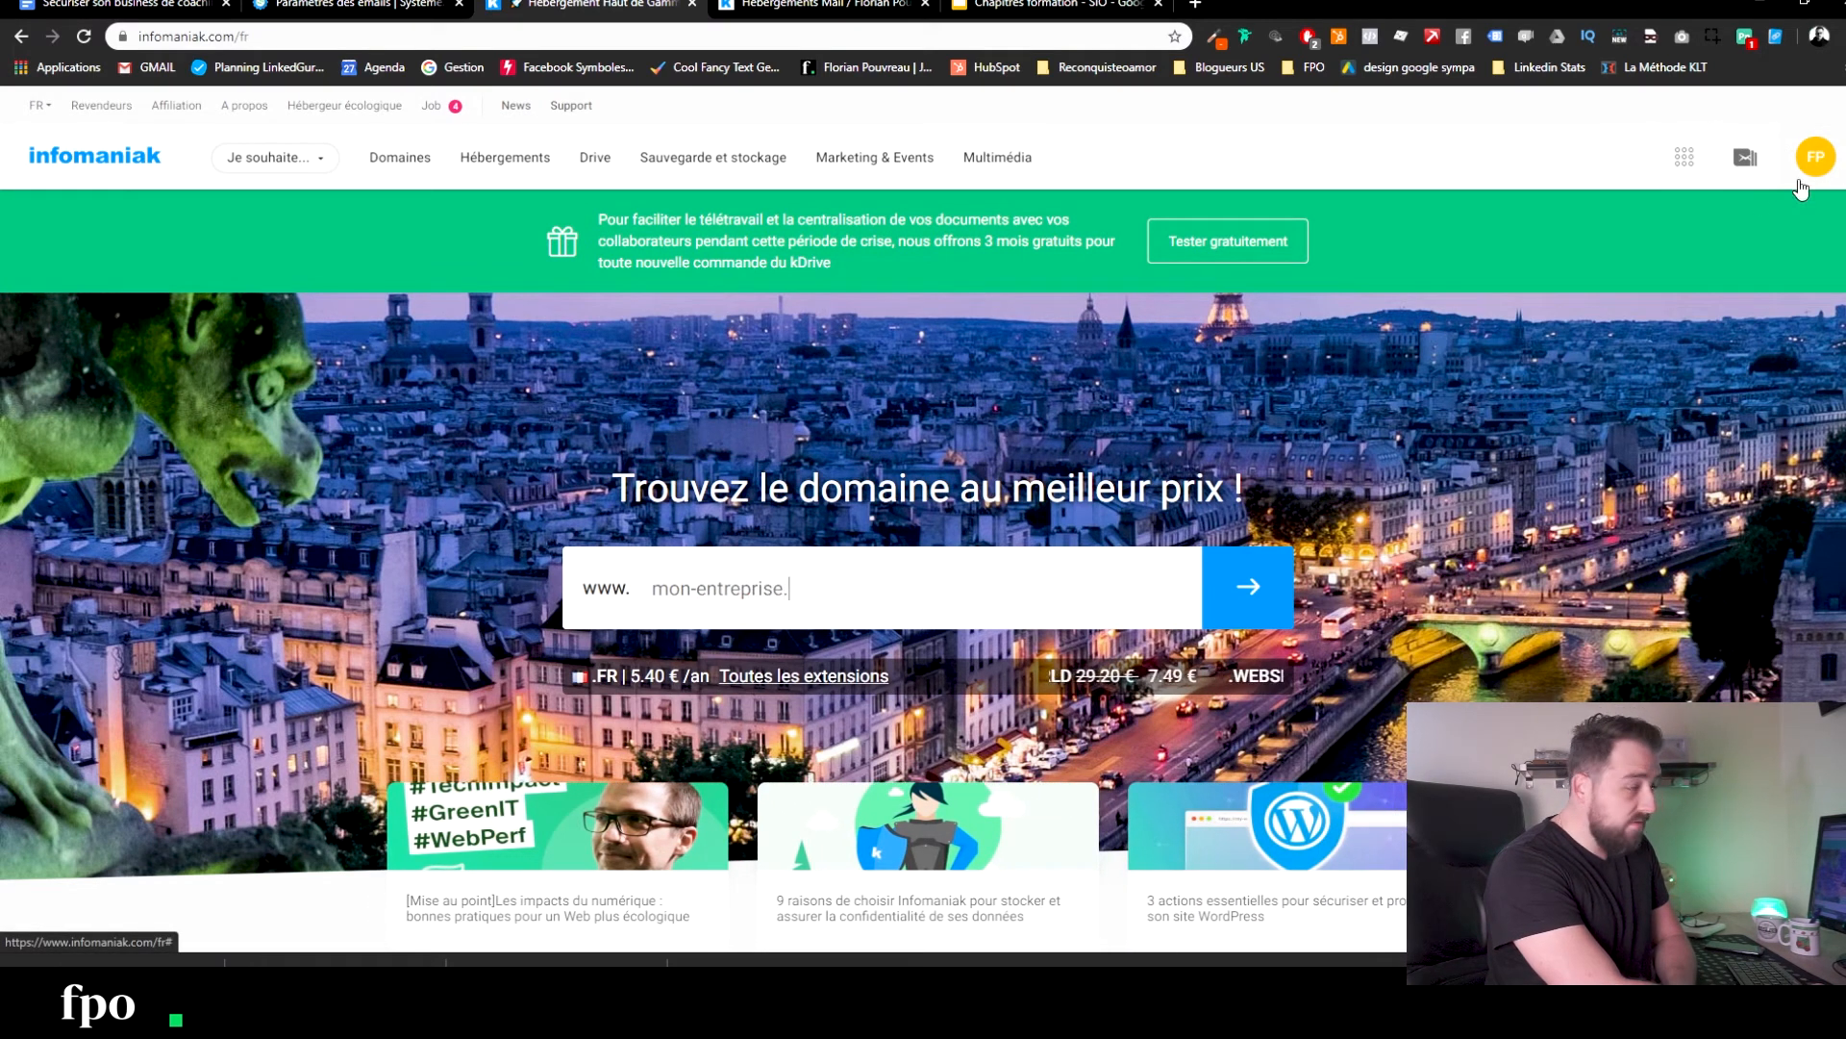
click(1679, 163)
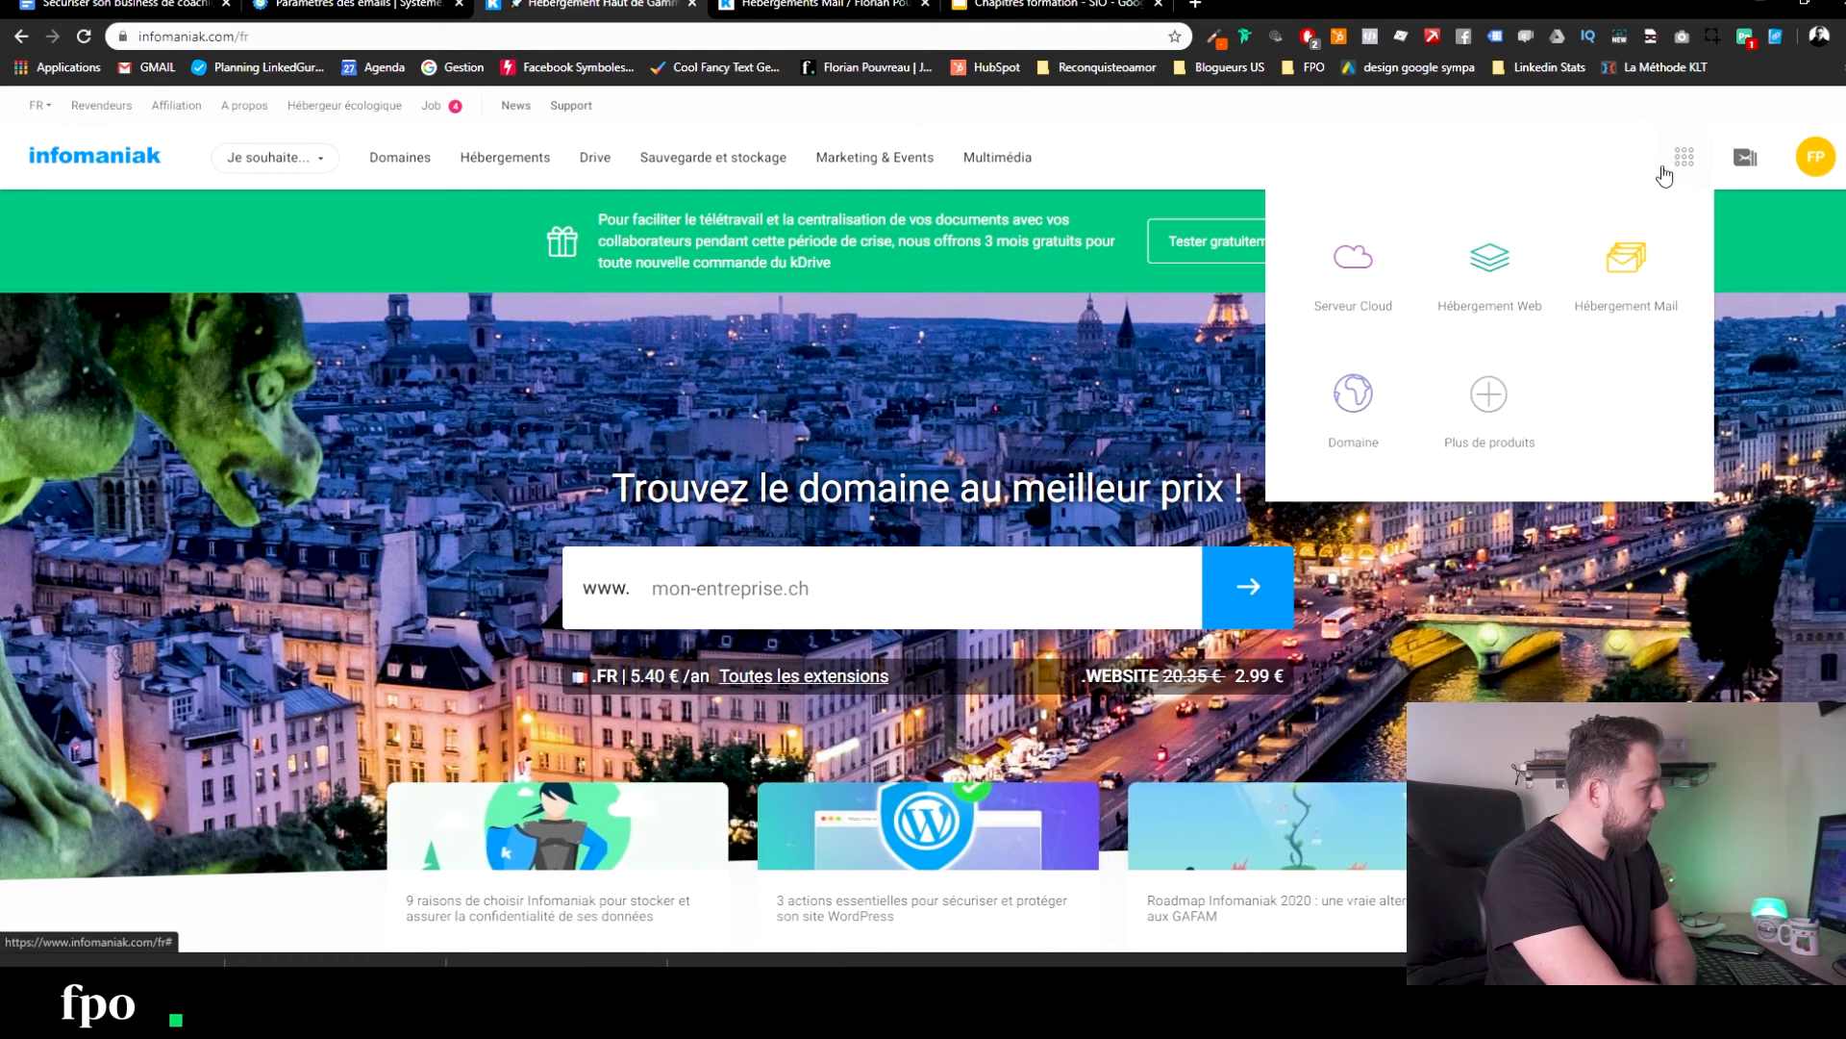
click(1353, 425)
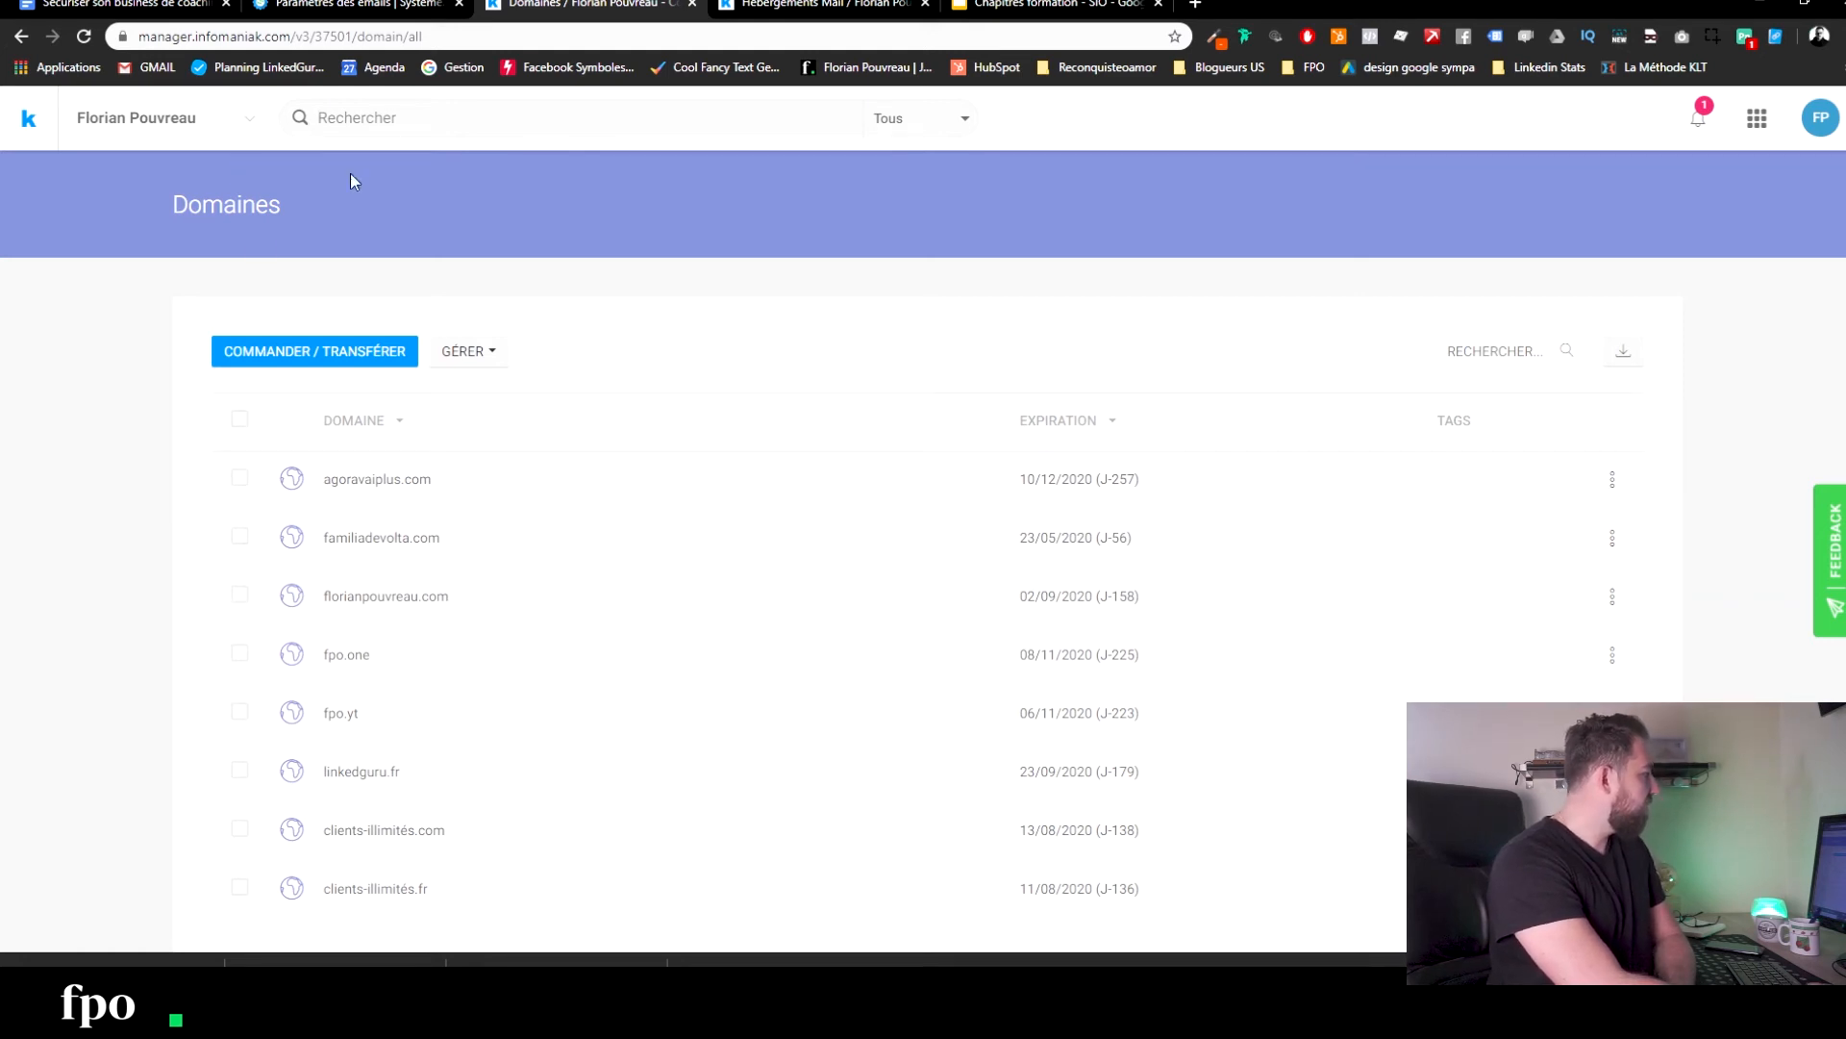
Dismiss the Mail password prompt and open the agoravai.plus mail hosting from Hébergement Mail.
click(1759, 117)
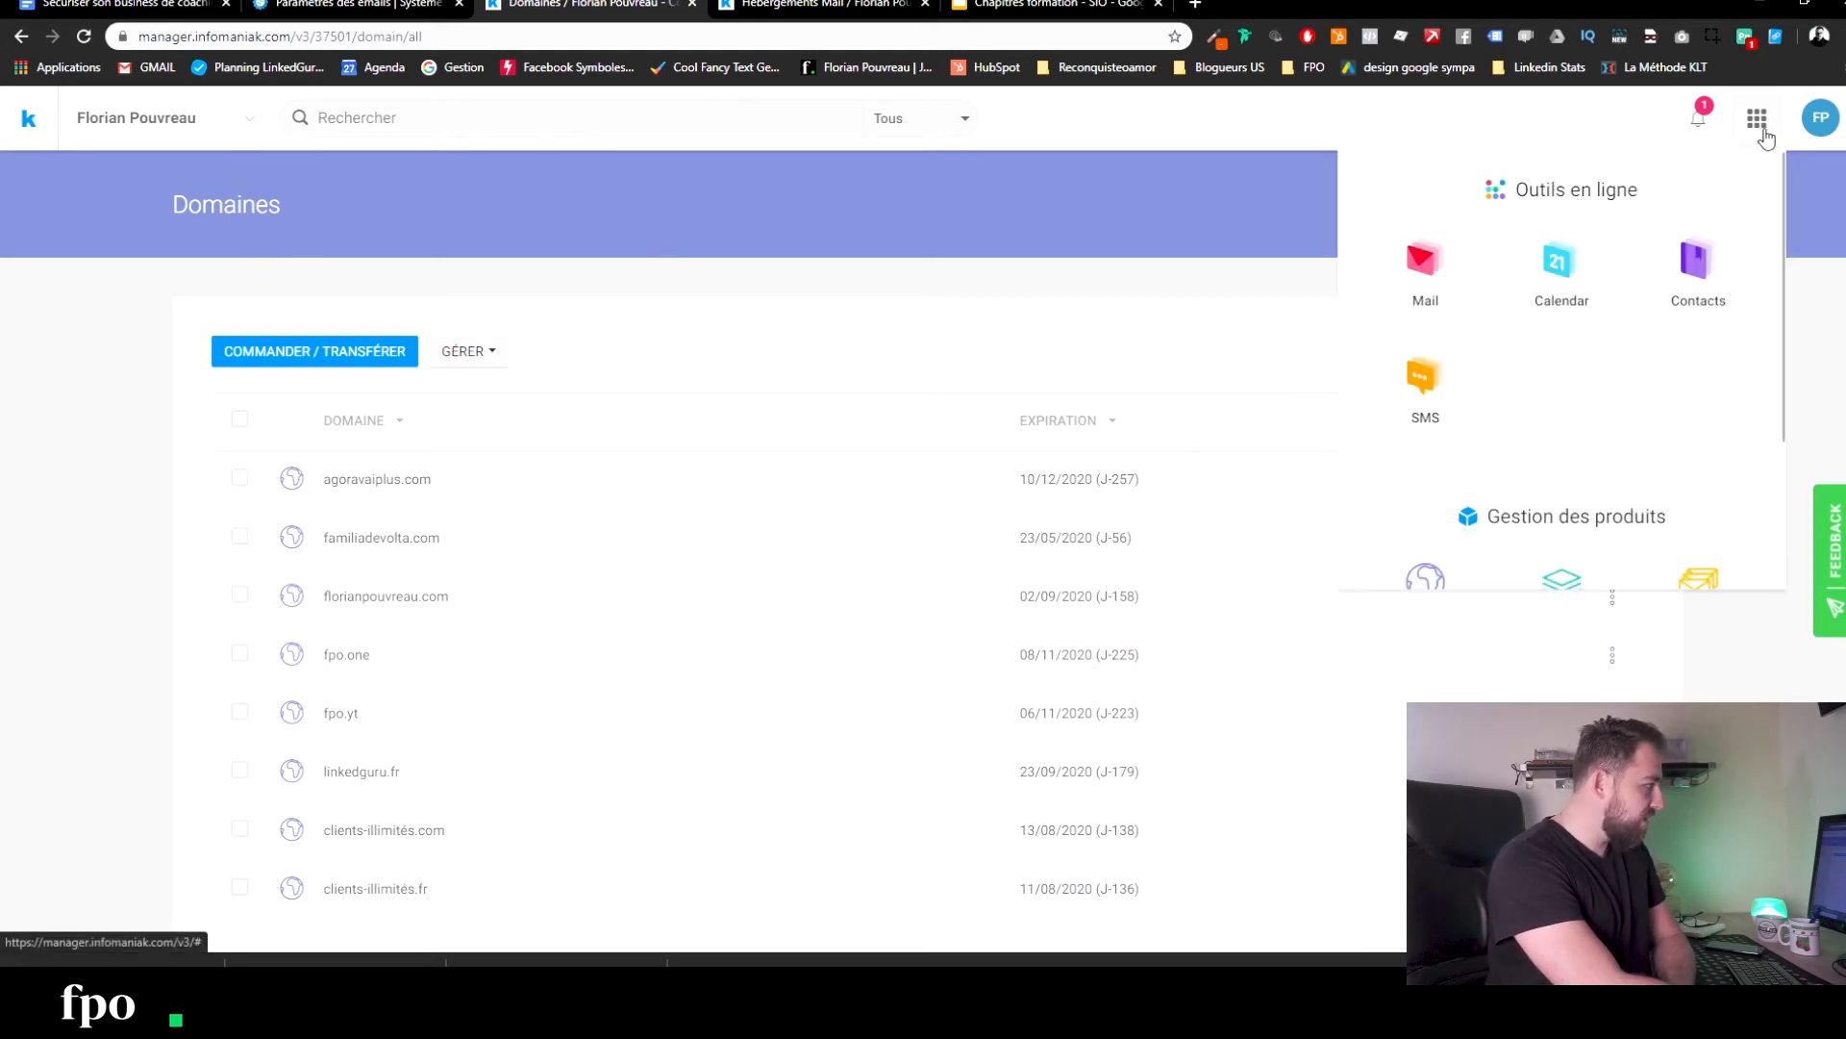
click(1445, 281)
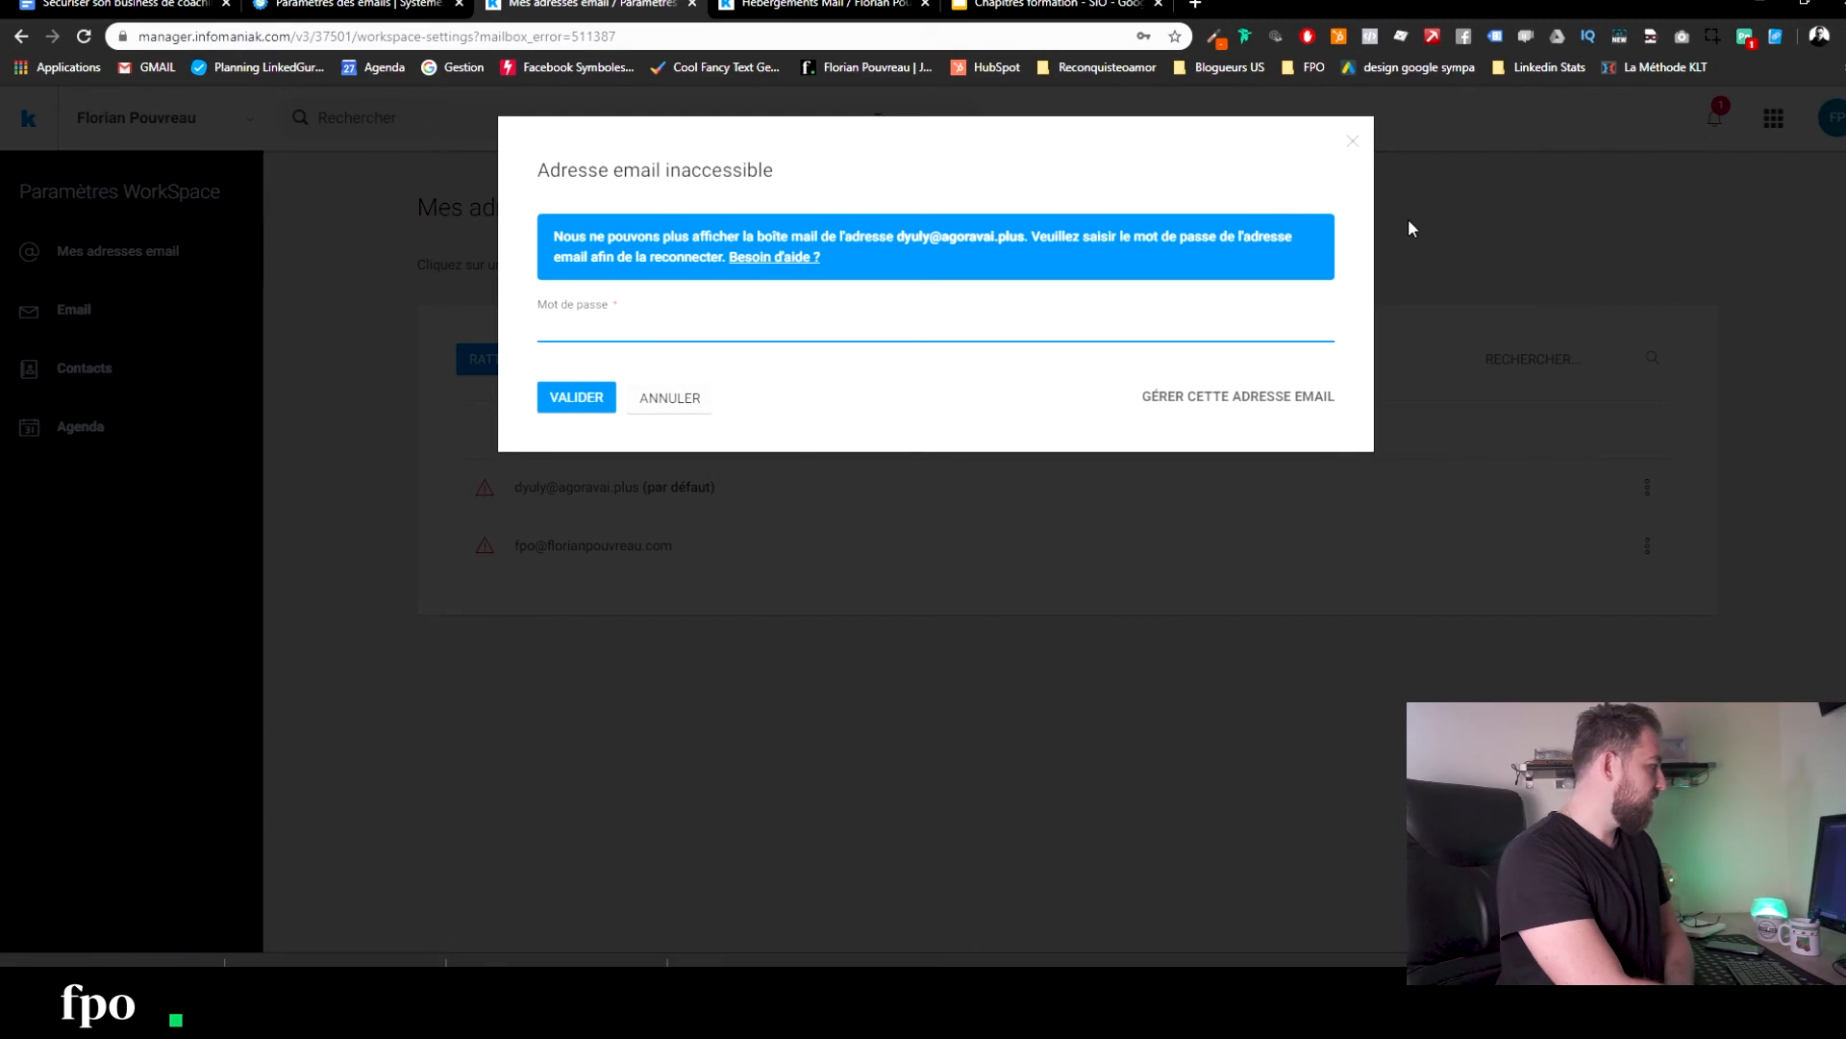
click(651, 416)
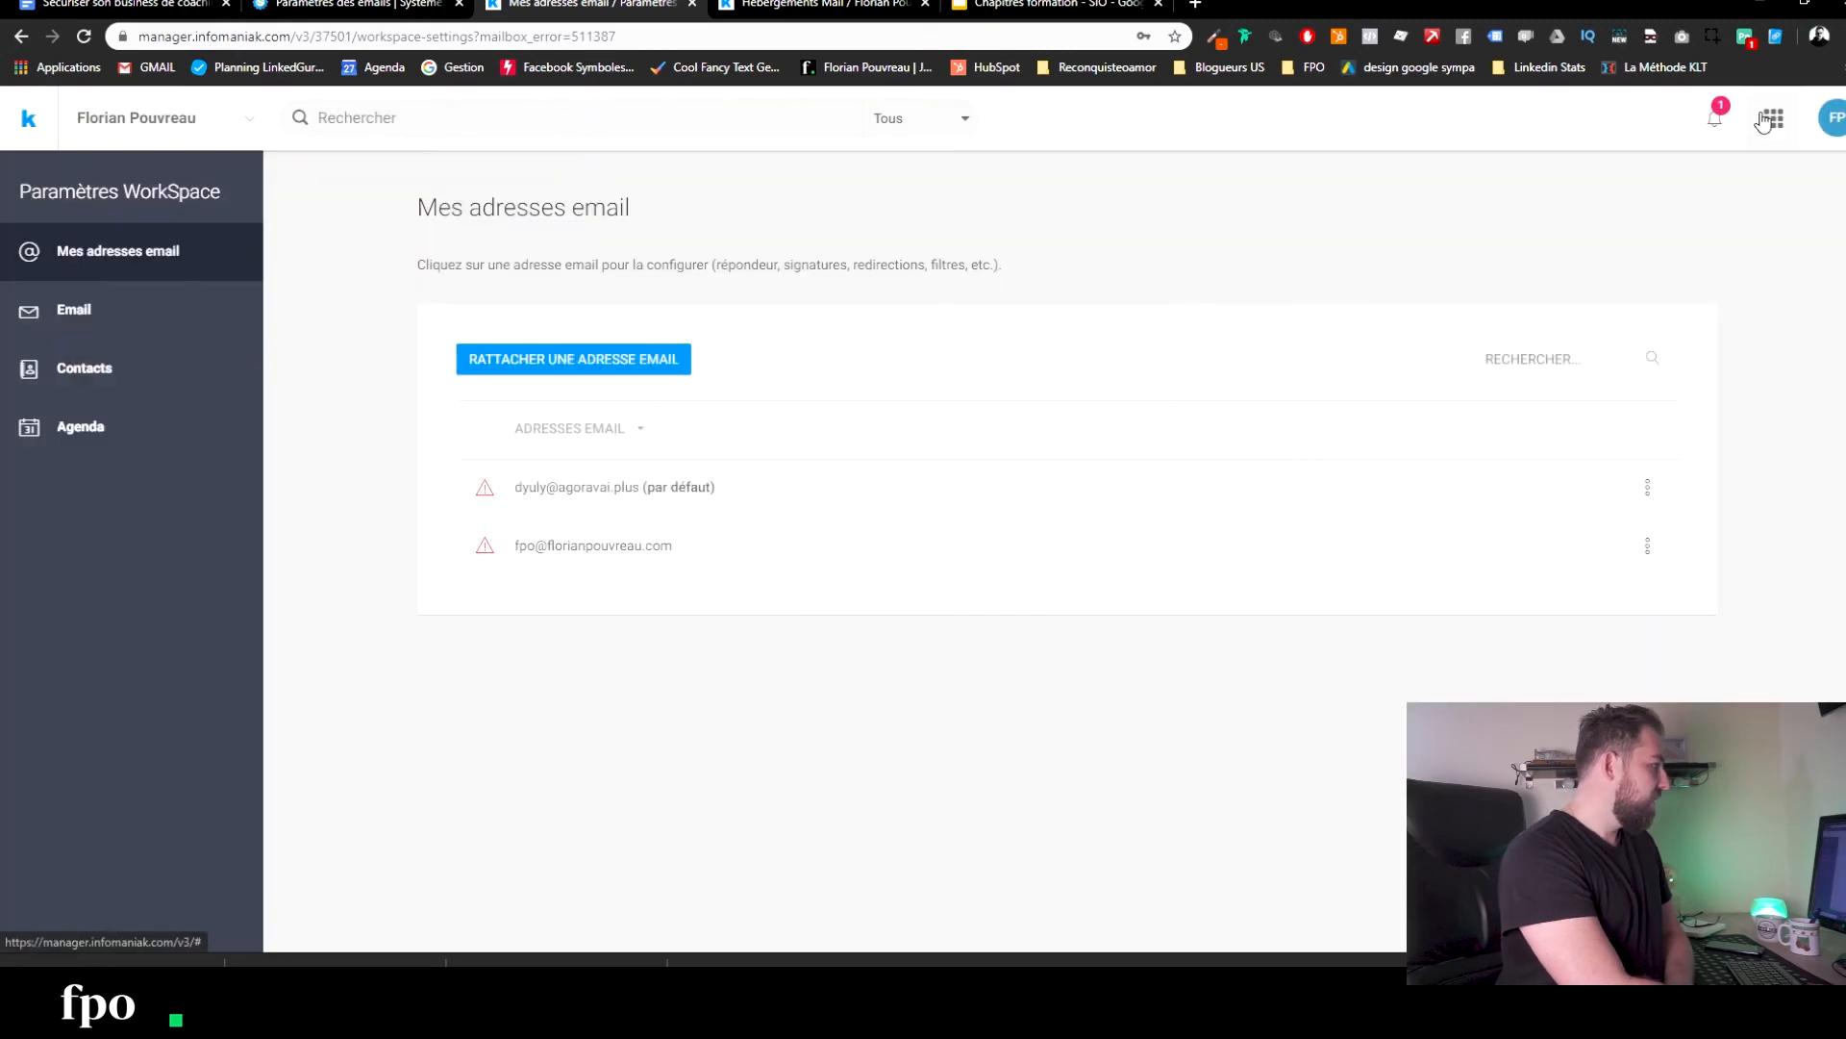
click(1777, 123)
scroll(1578, 270, down, 2)
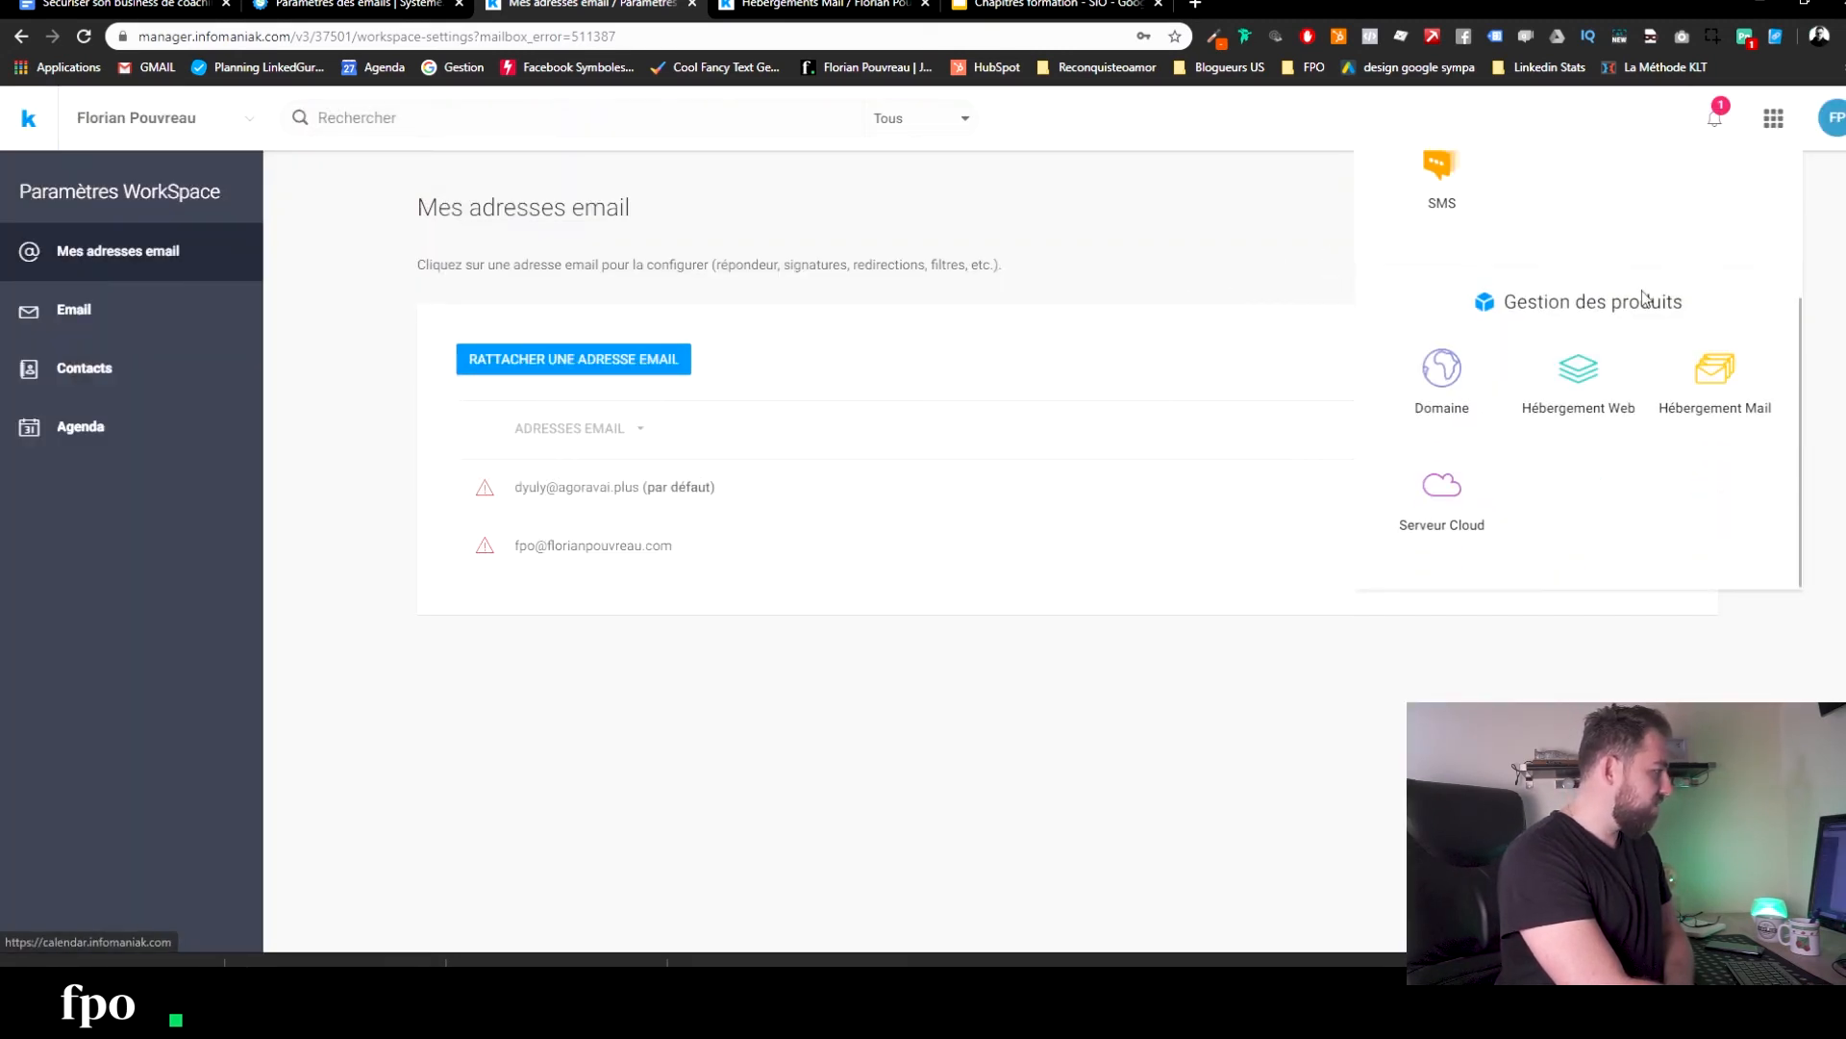
click(1728, 401)
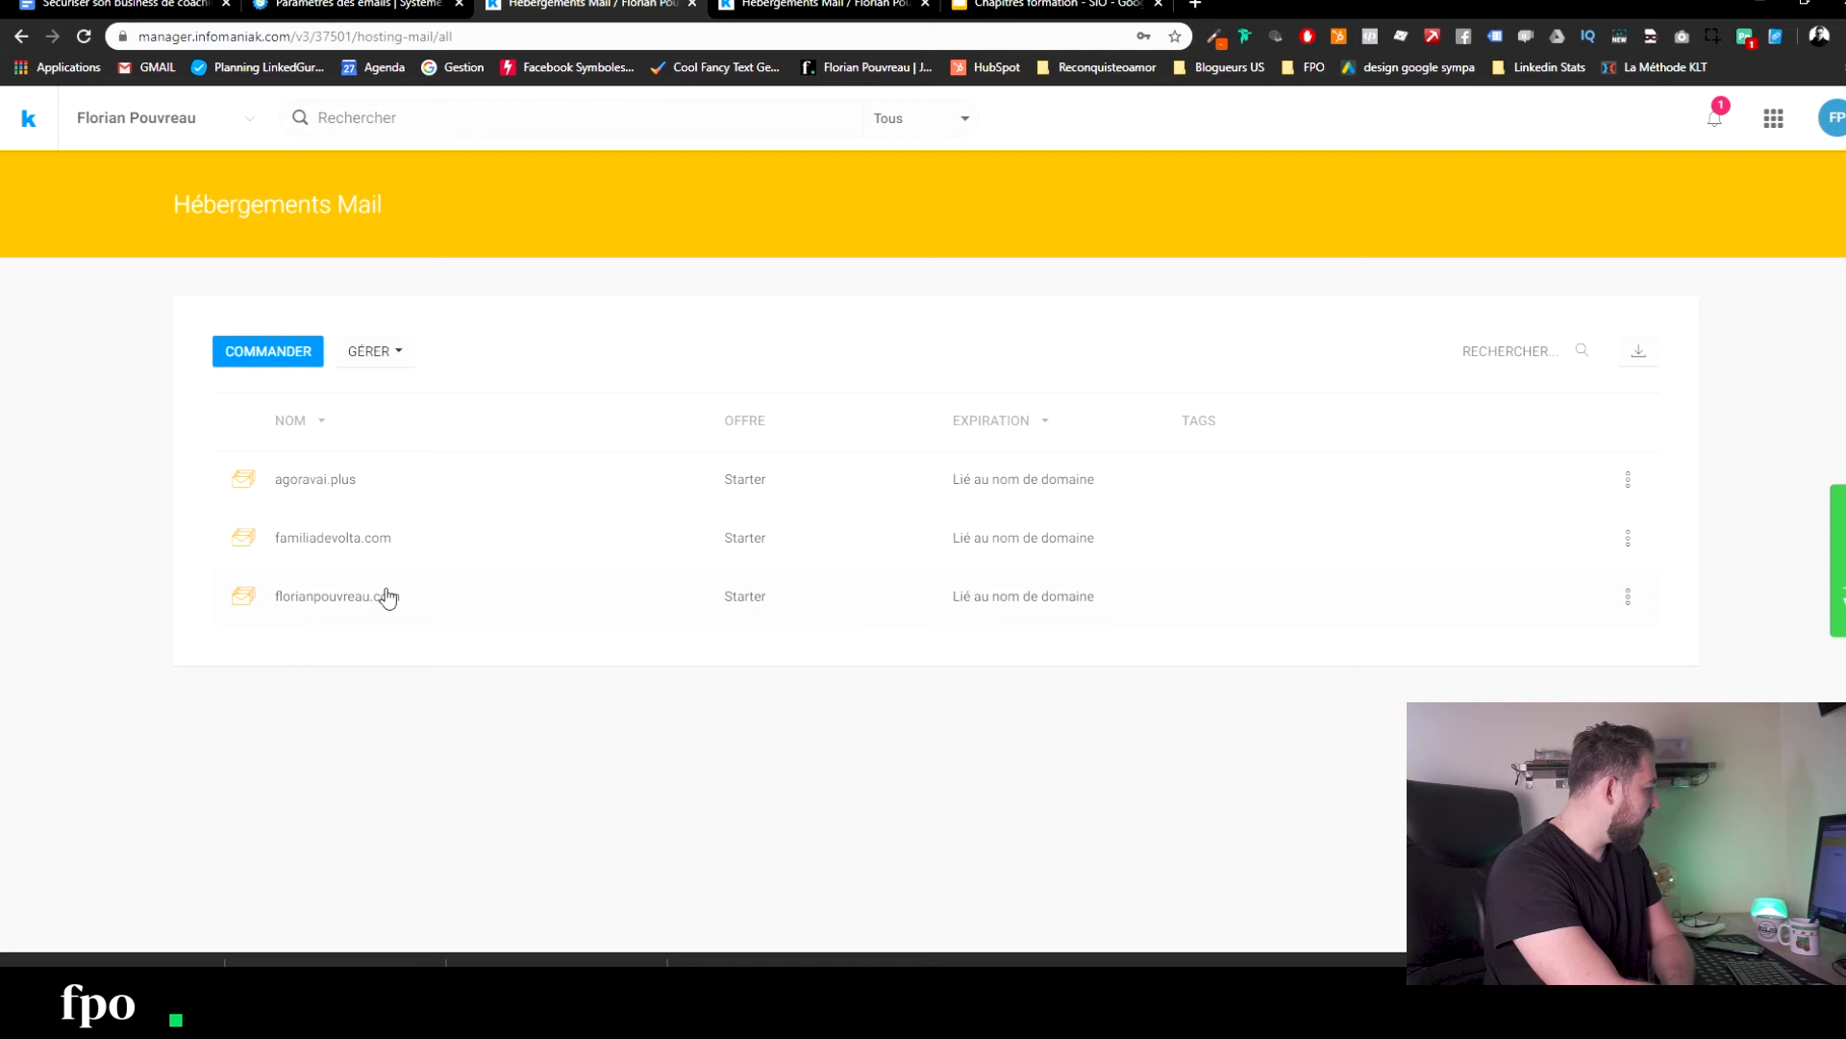
click(336, 488)
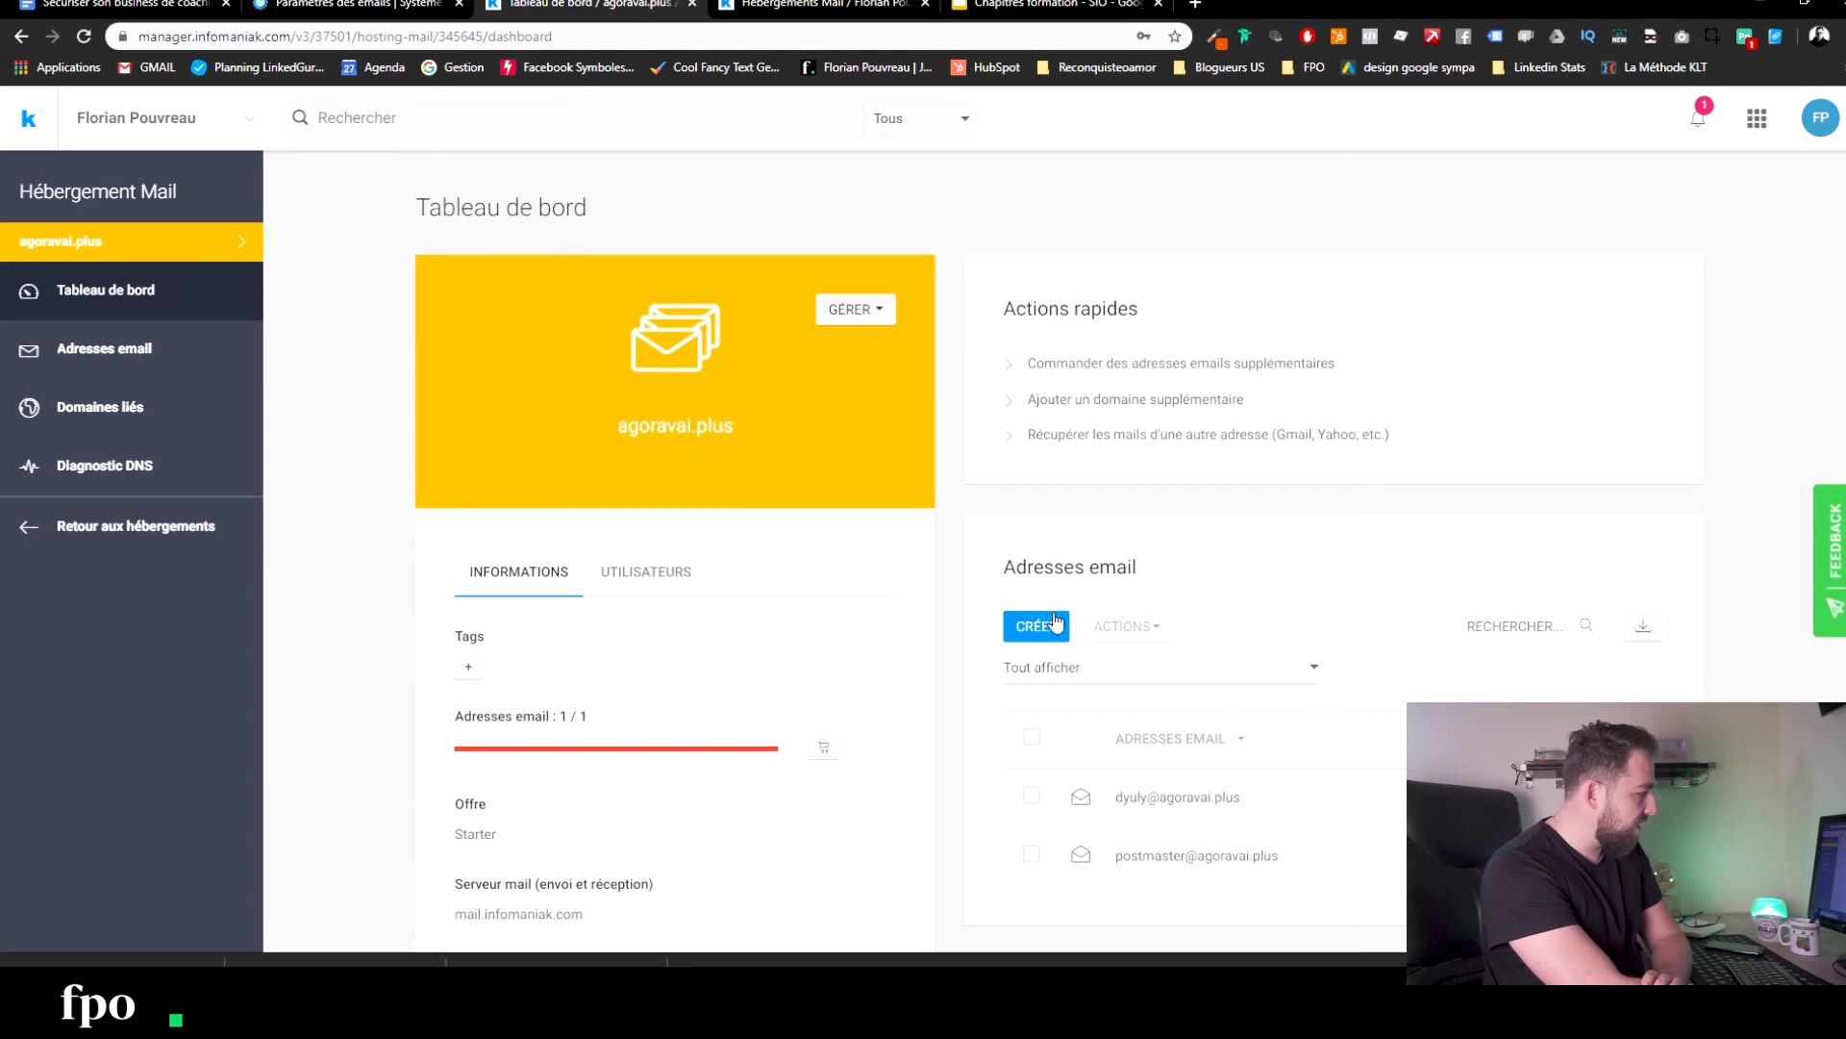
Try adding a new email address on agoravai.plus and close the address-limit notice.
click(1056, 623)
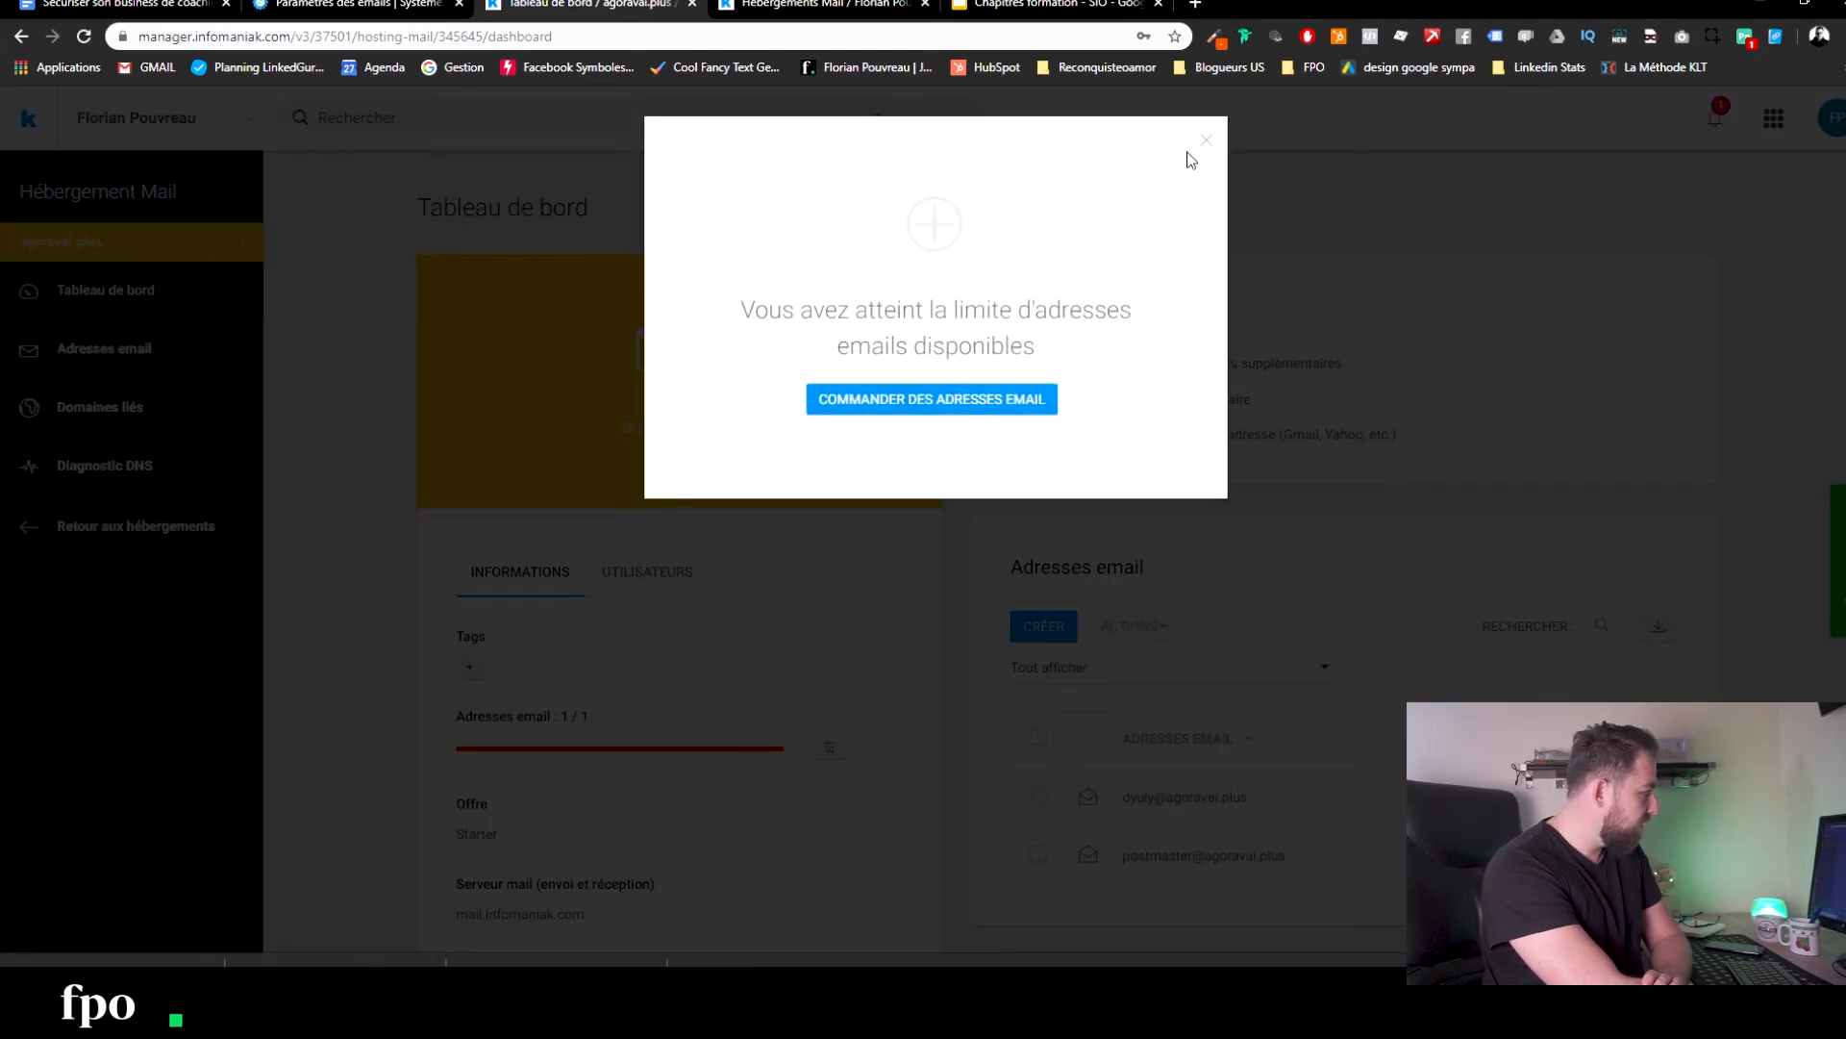
click(1205, 141)
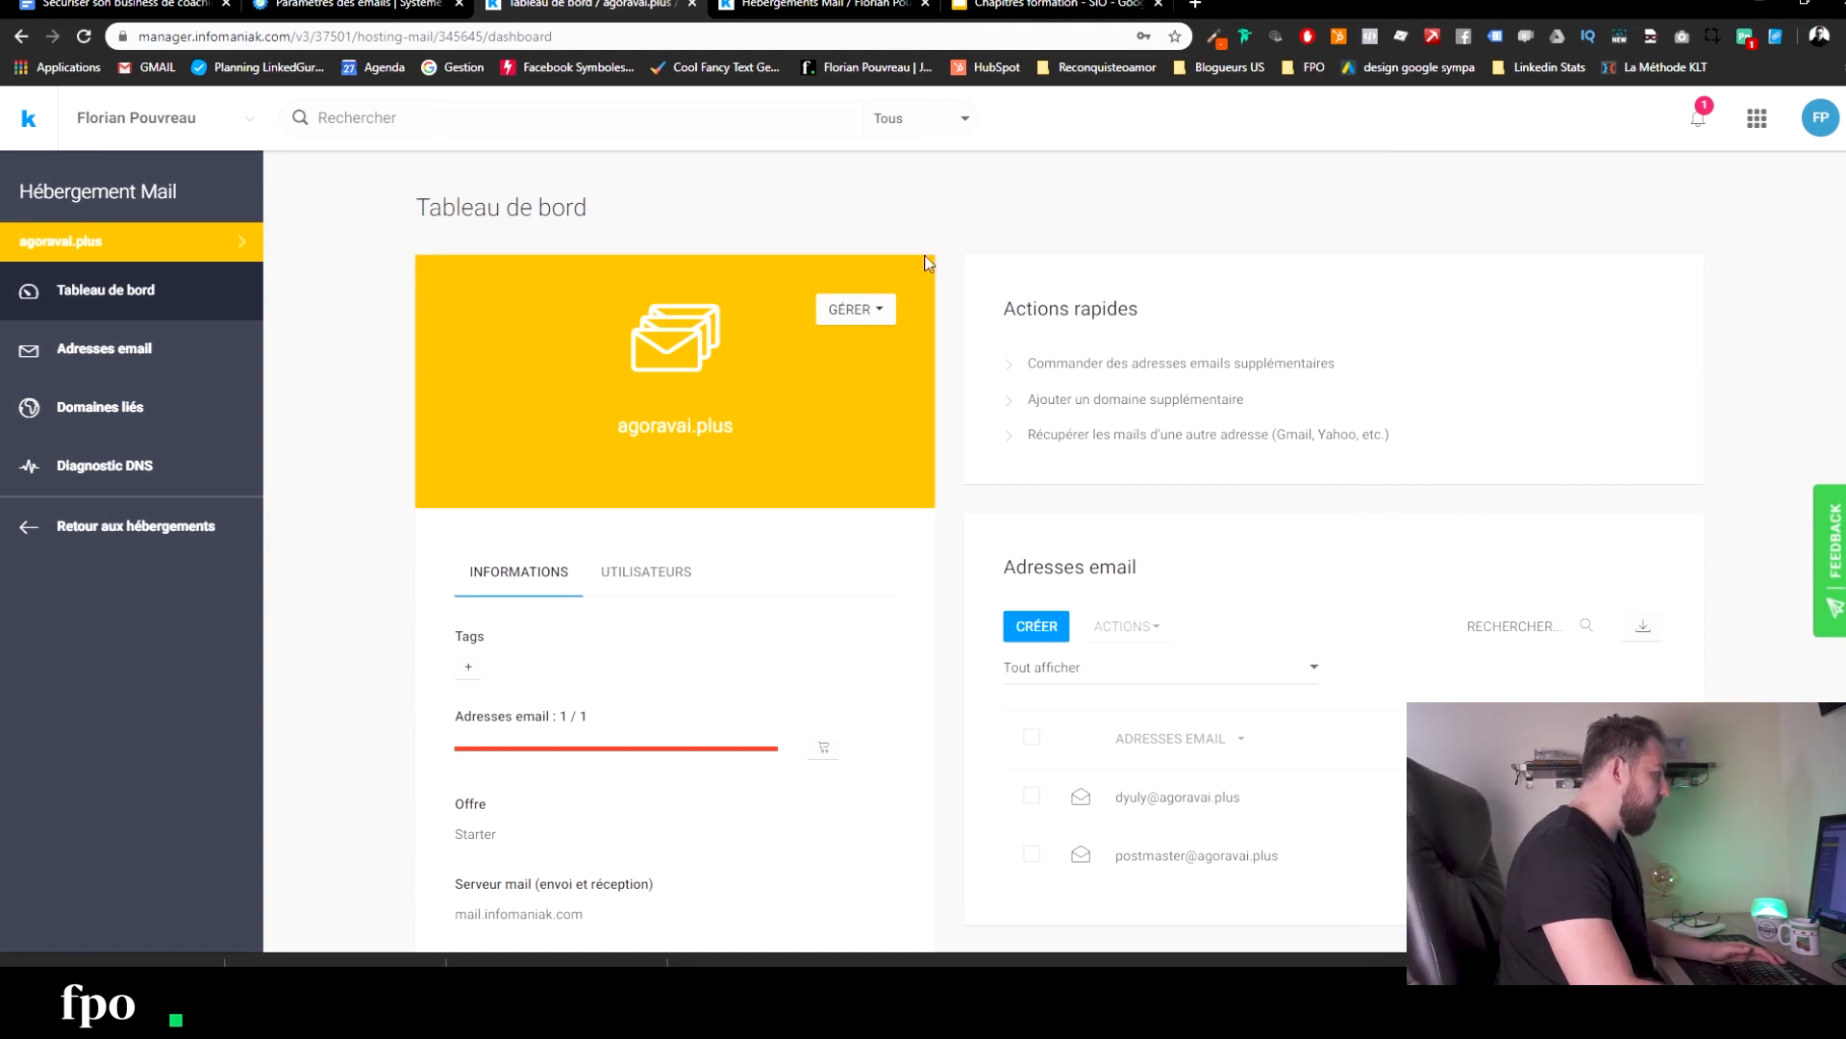
Replace the Systeme.io sender email with the coaching-domain address and enter the sender's full name.
key(ctrl+shift+Tab)
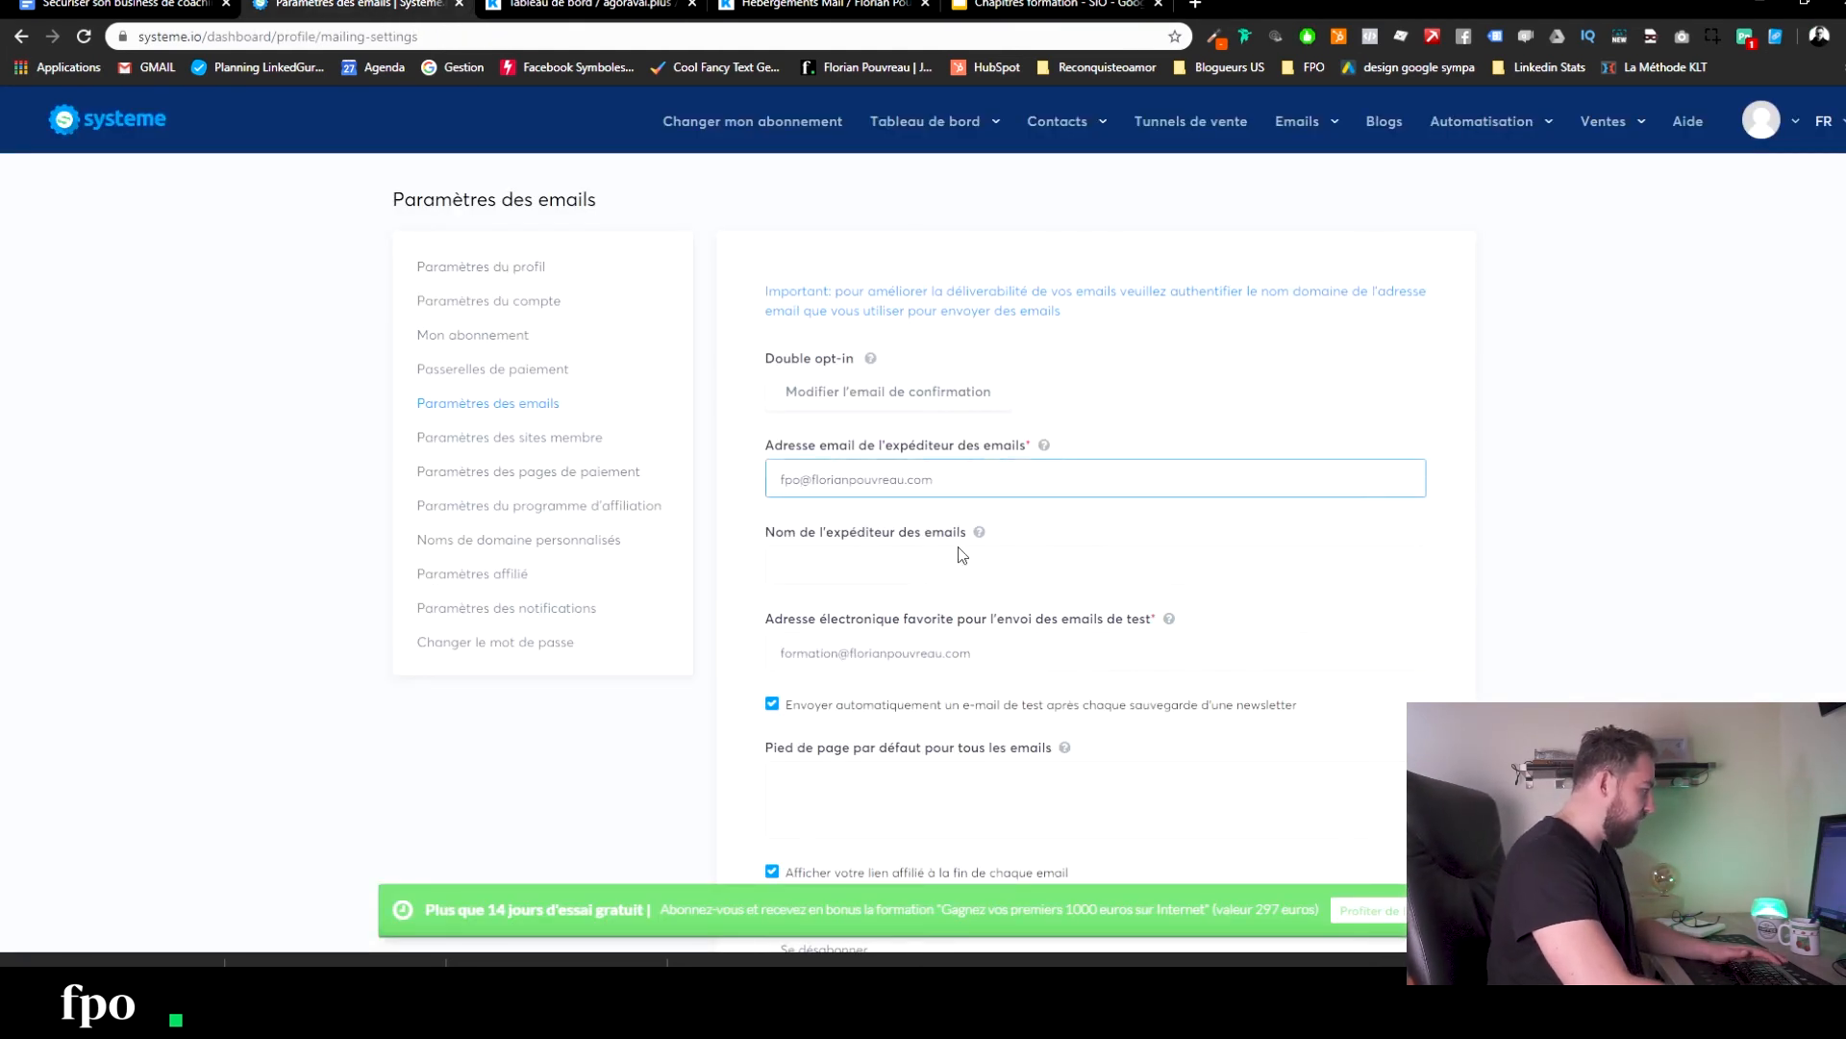
triple_click(996, 477)
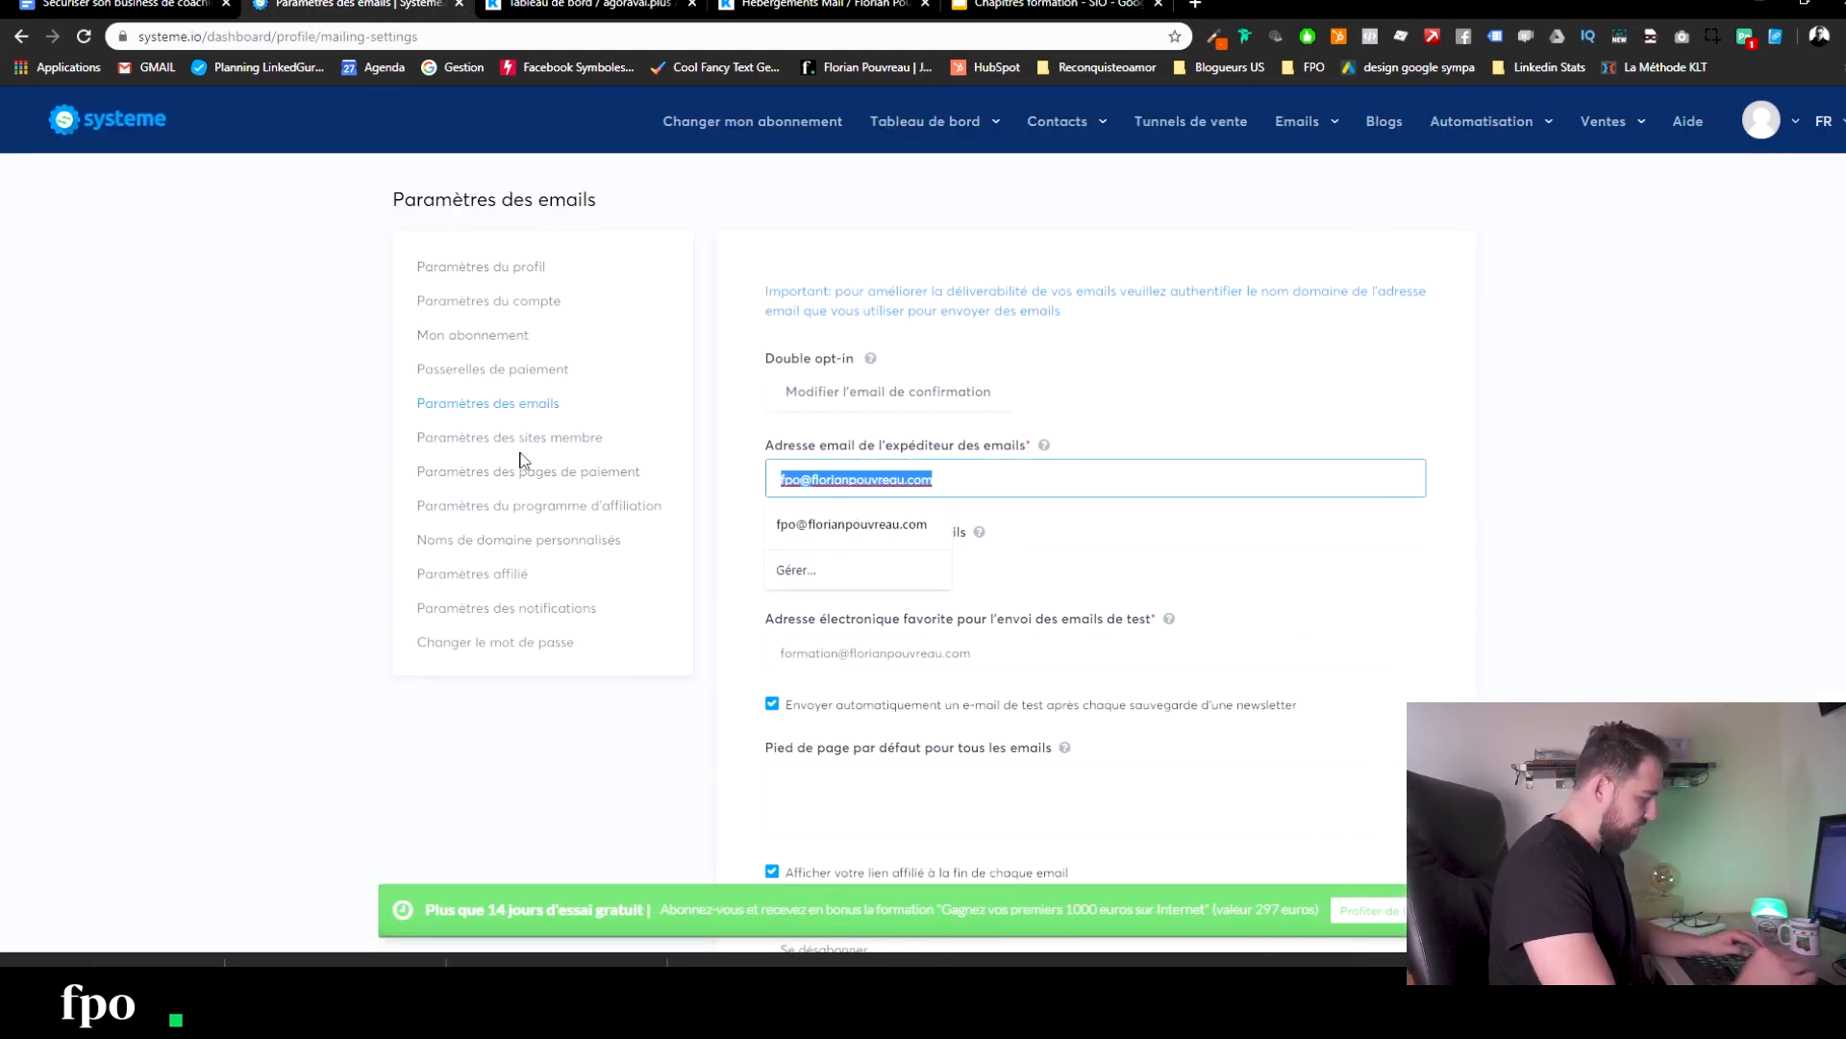
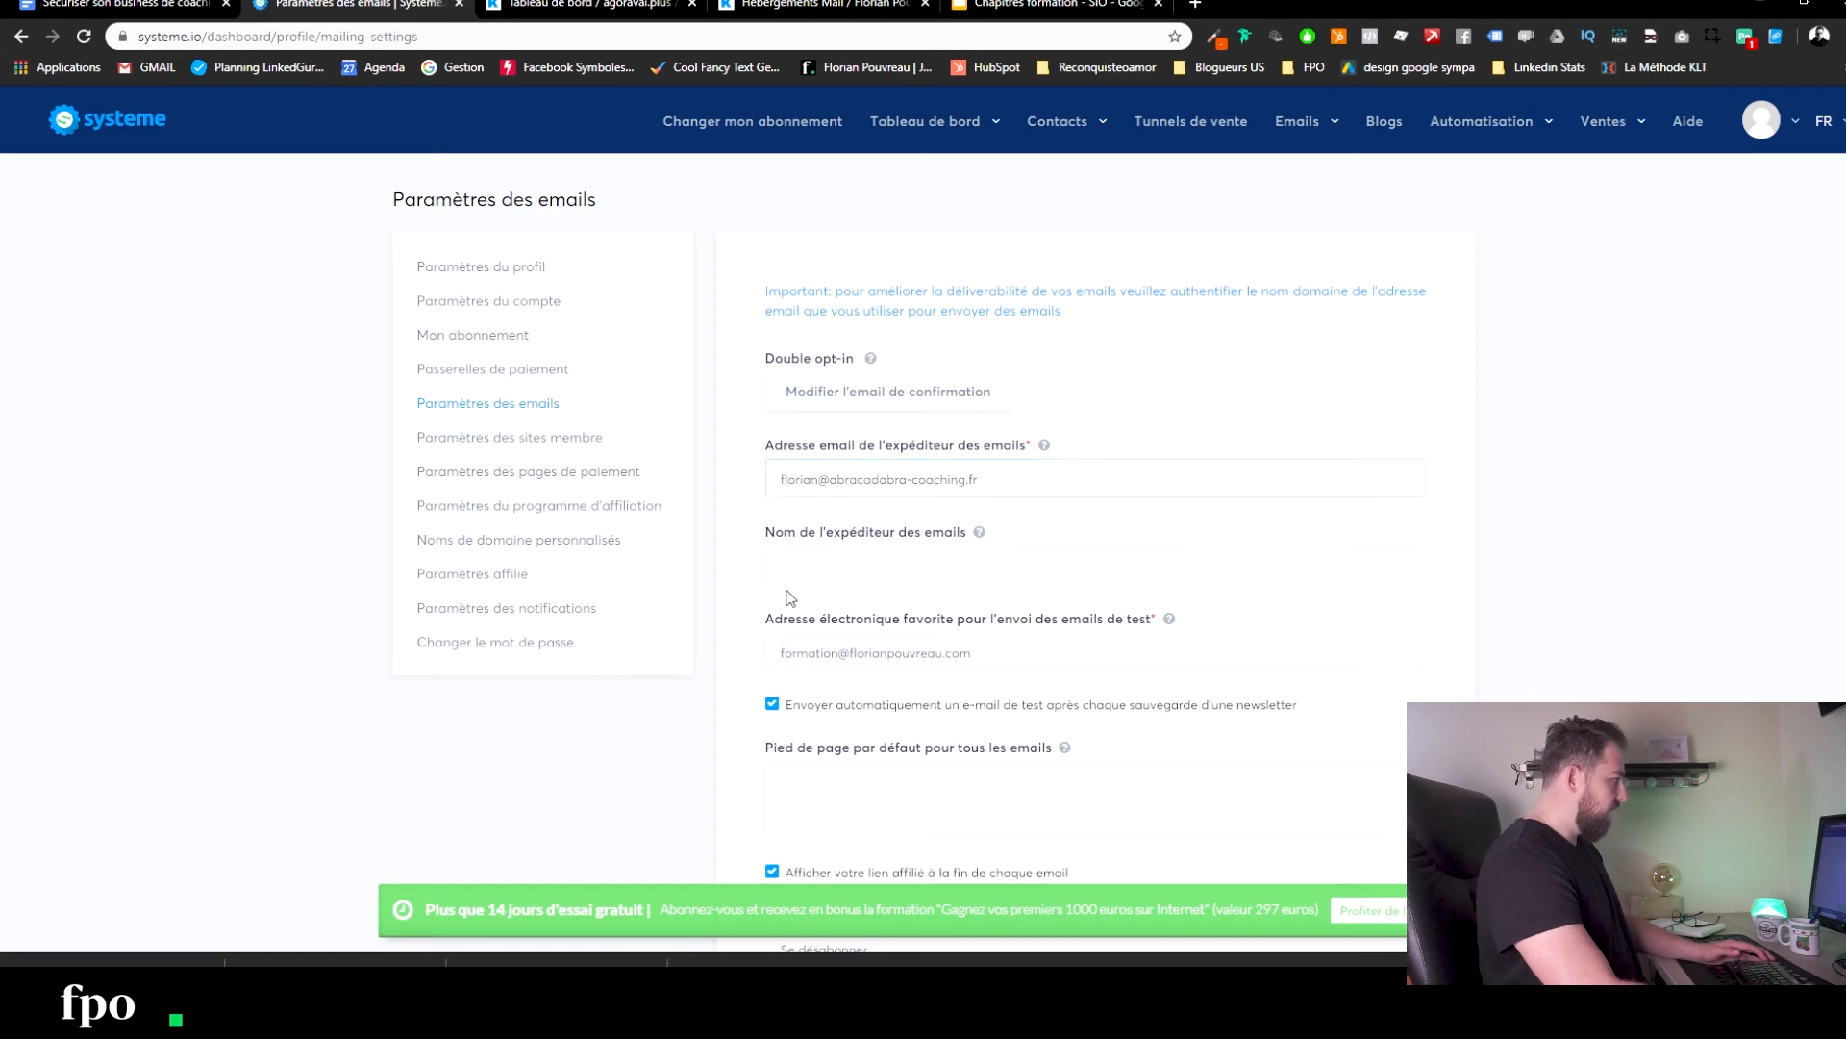
click(820, 575)
text(F)
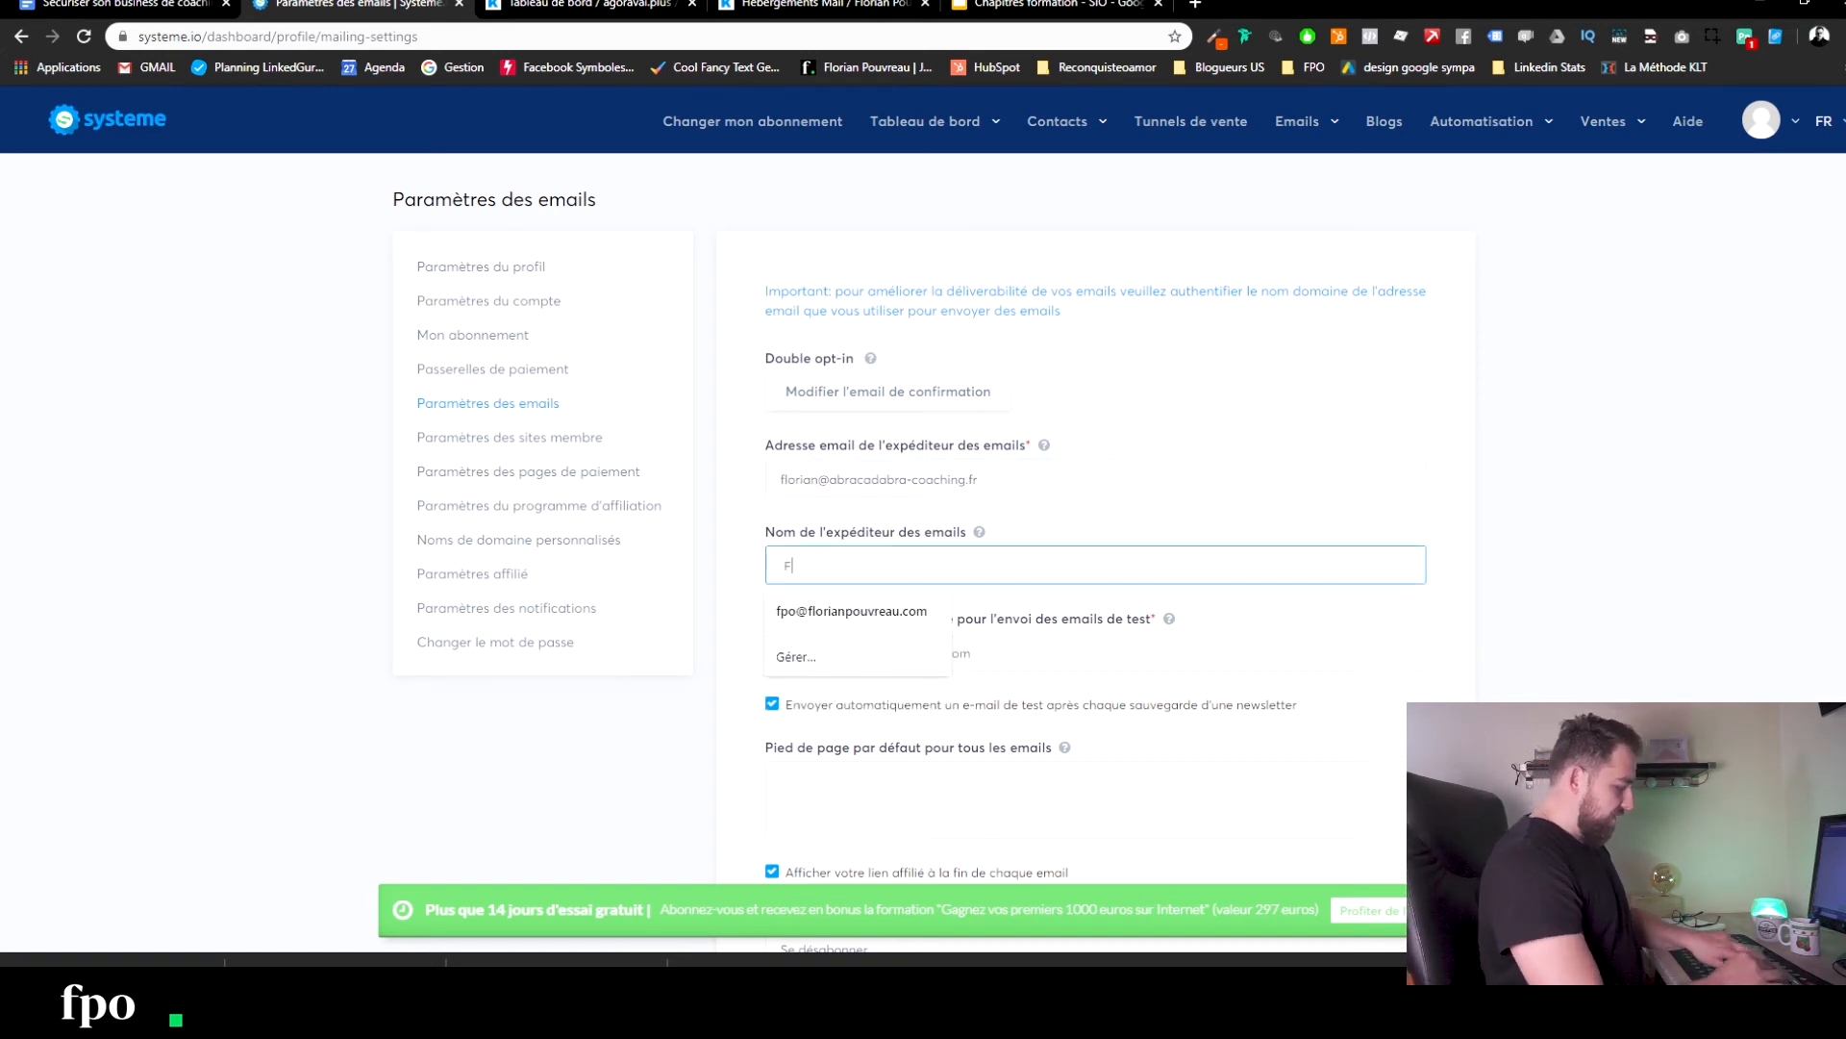
text(lorian Pouvreau)
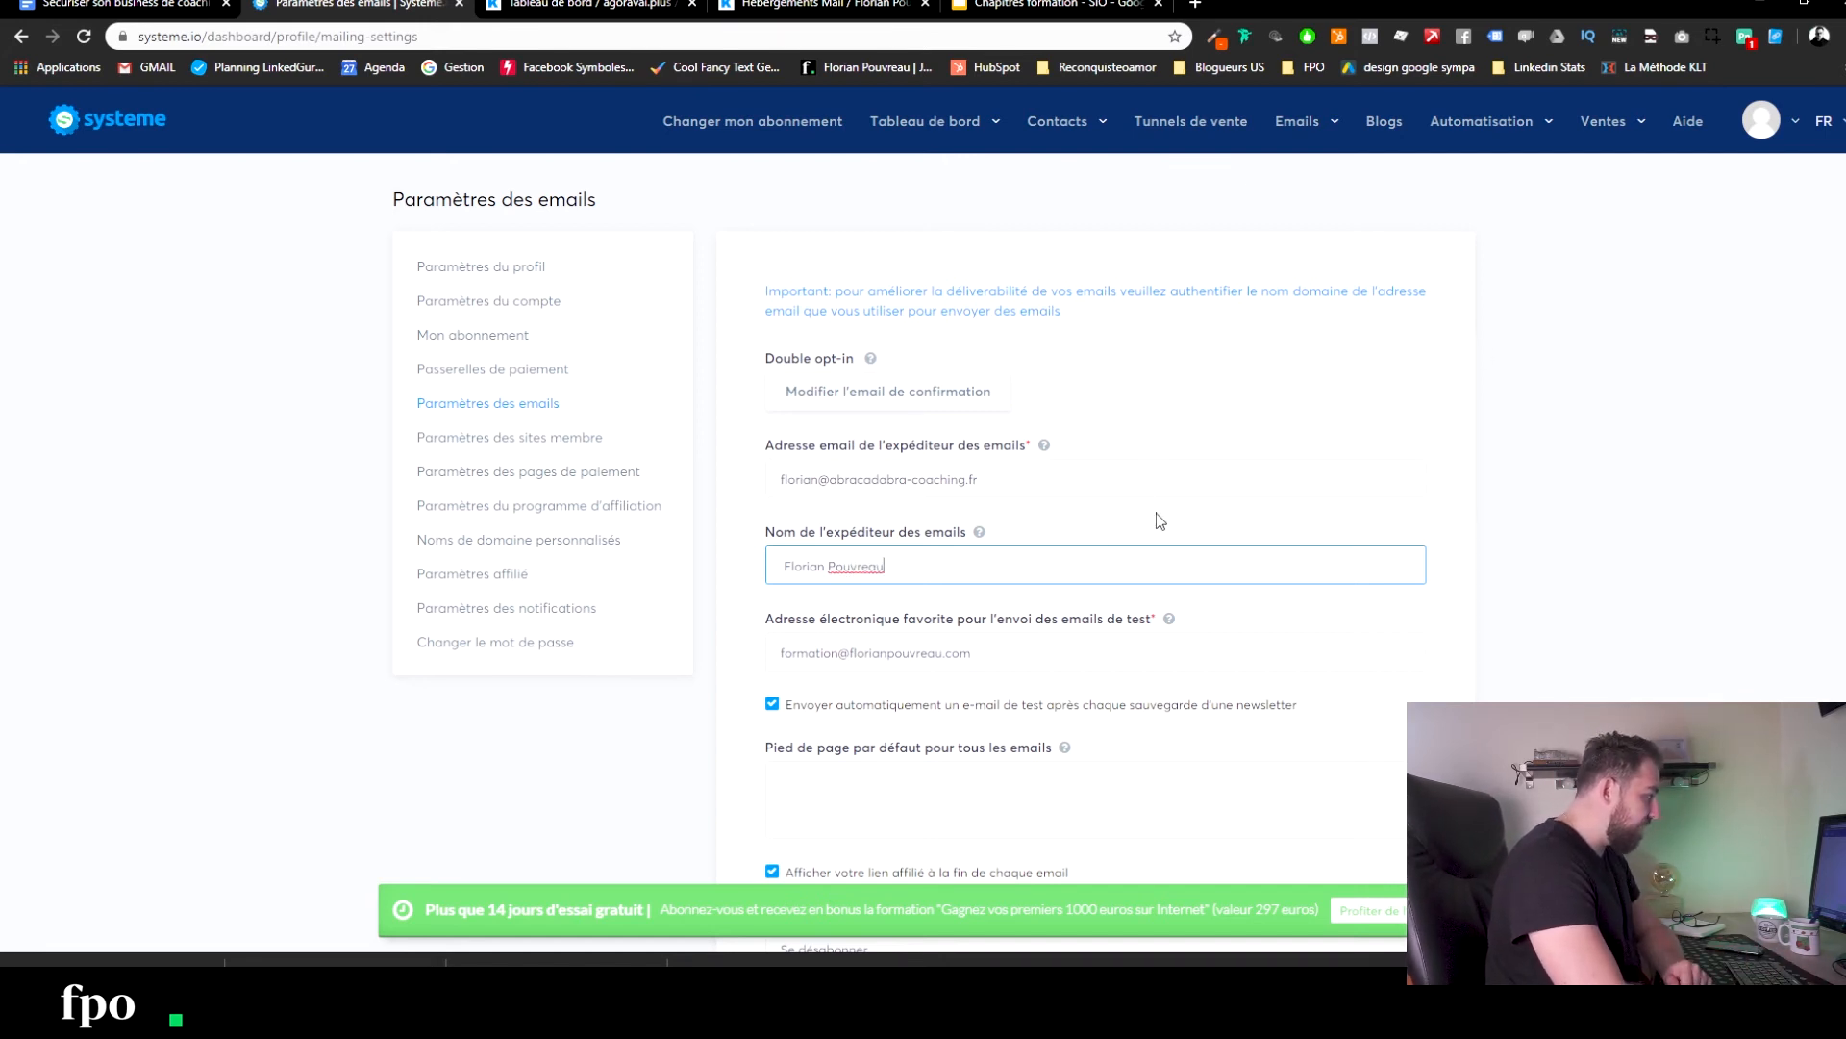
drag(1009, 624, 1174, 618)
click(1217, 611)
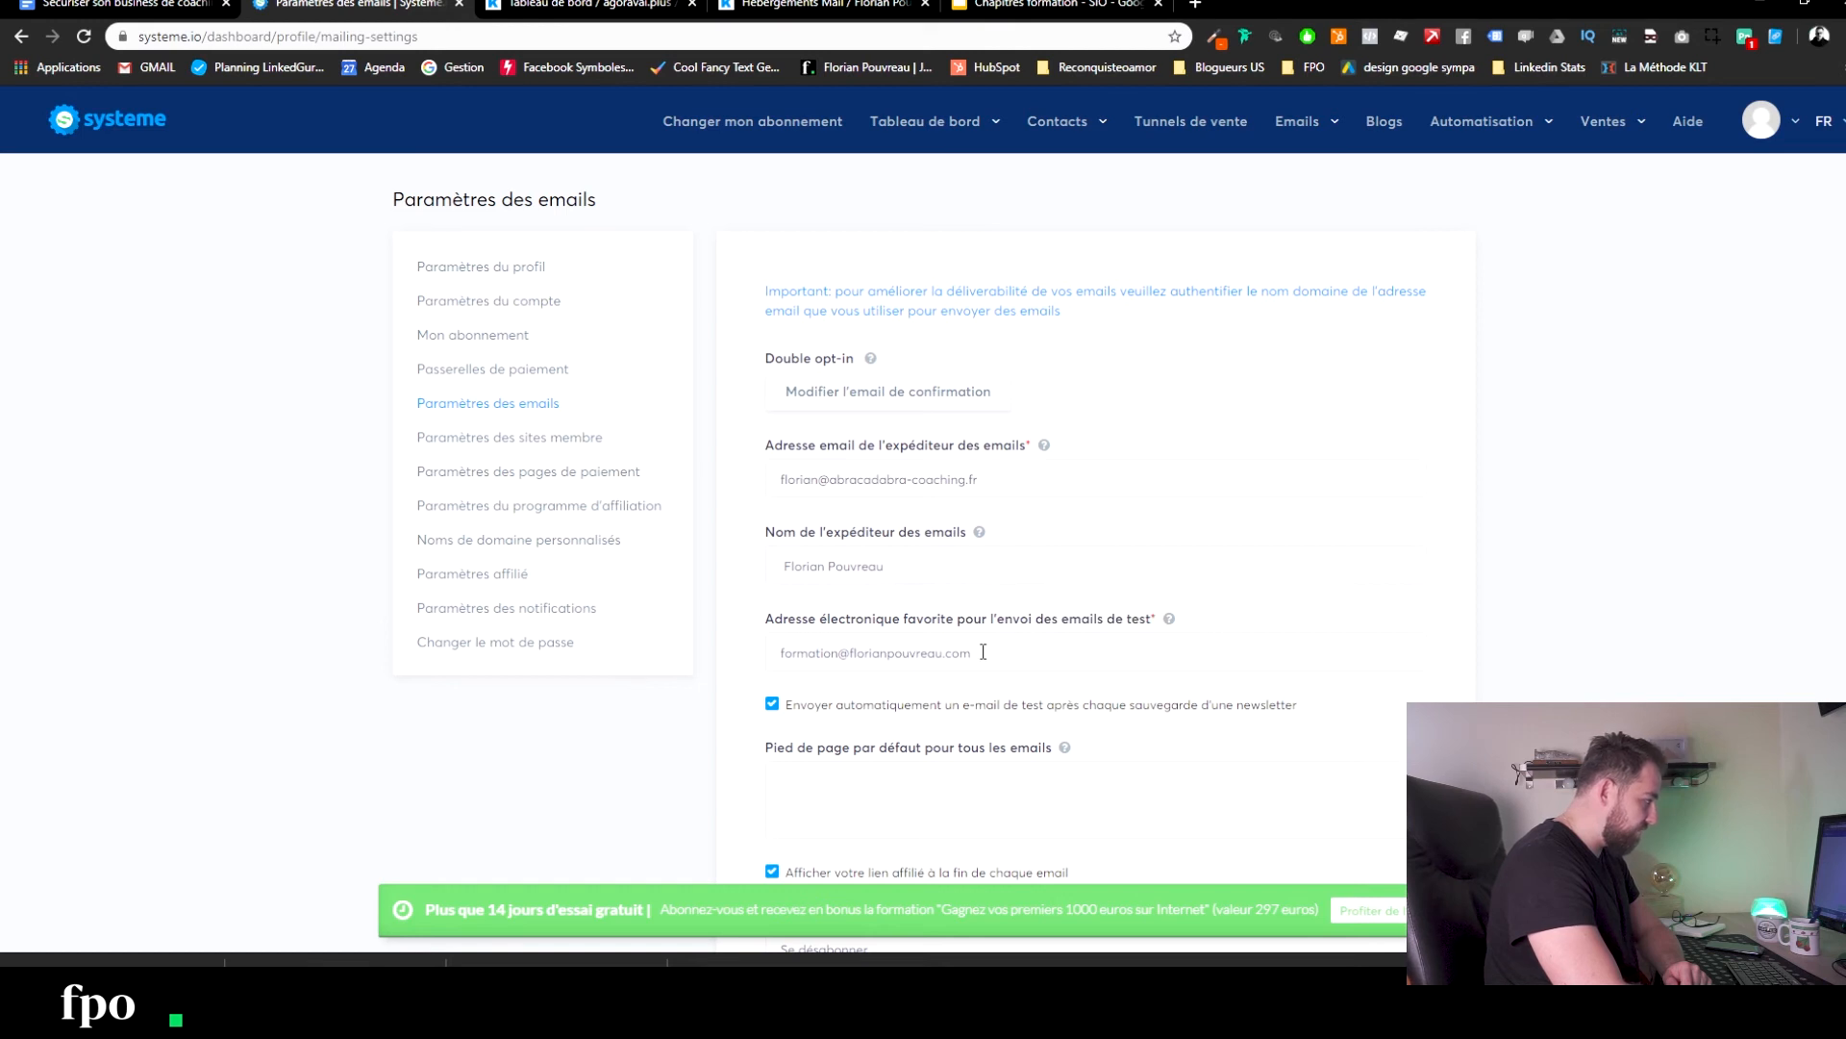
Select the test email address, then go back to the Infomaniak mail hosting dashboard.
drag(983, 652, 767, 655)
click(842, 640)
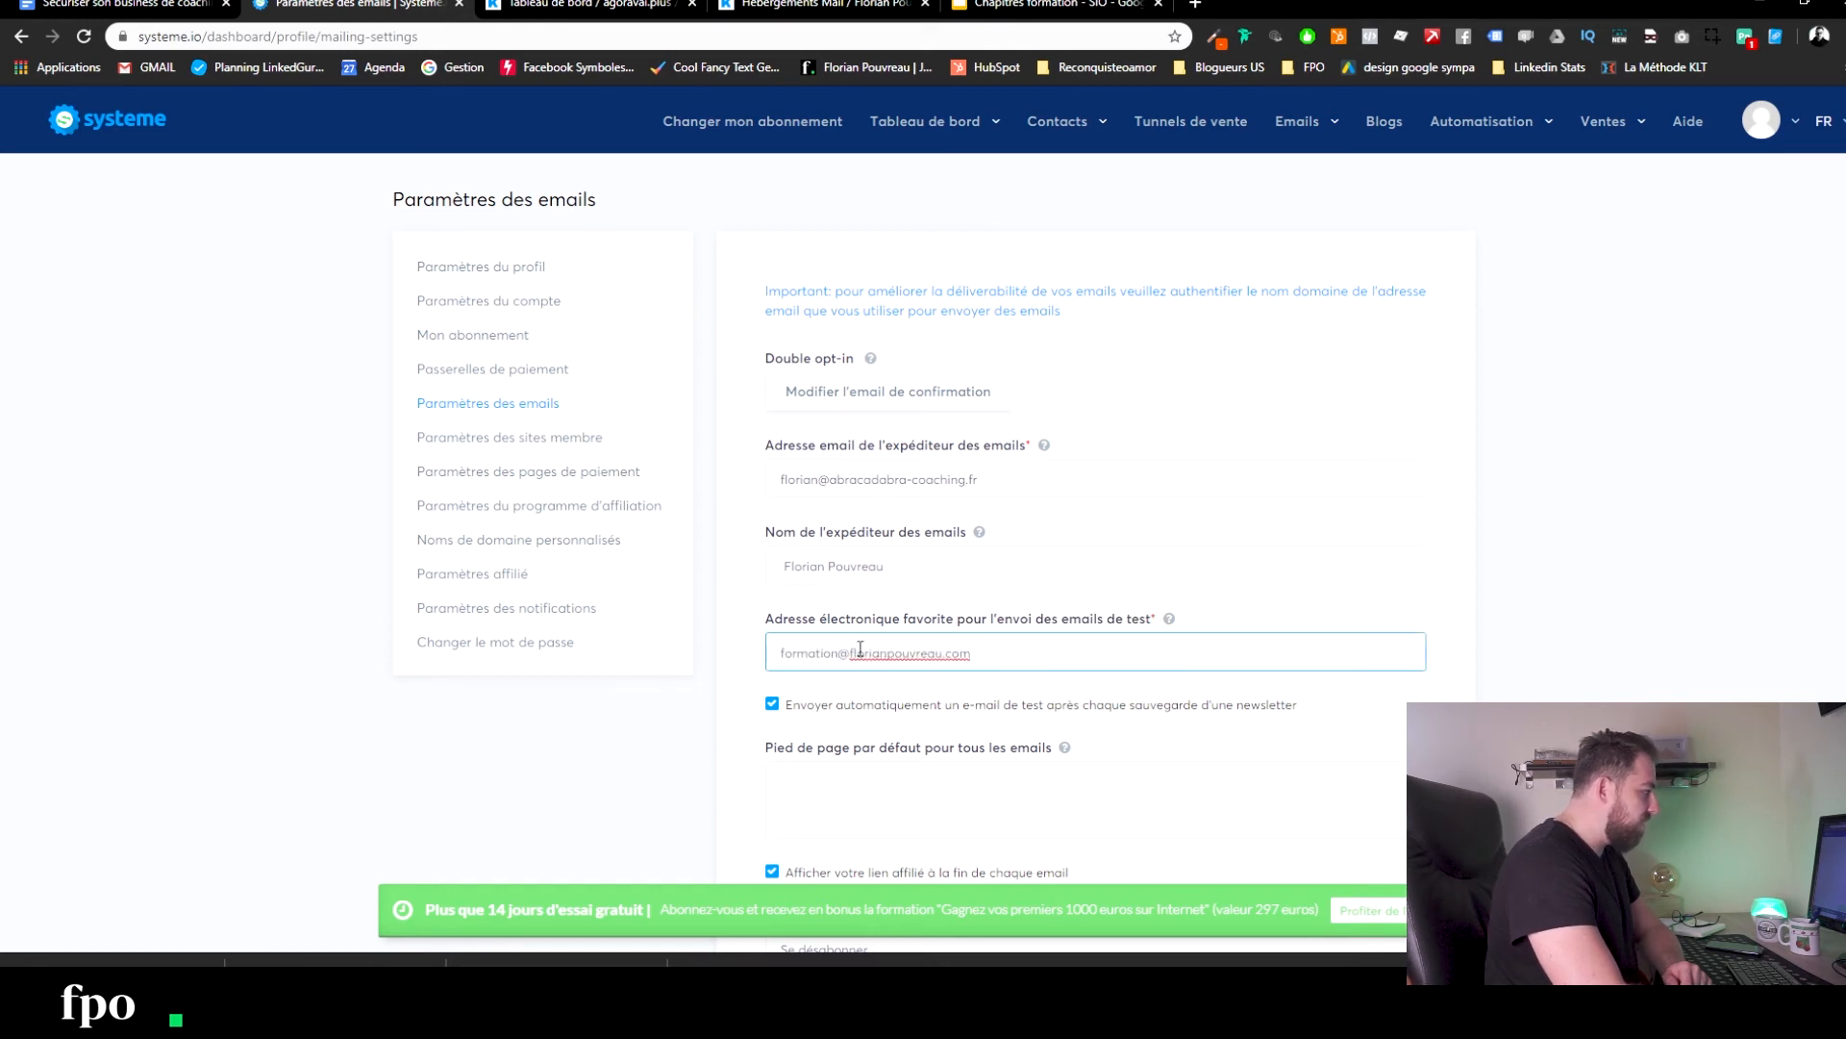
key(ctrl+9)
key(ctrl+shift+Tab)
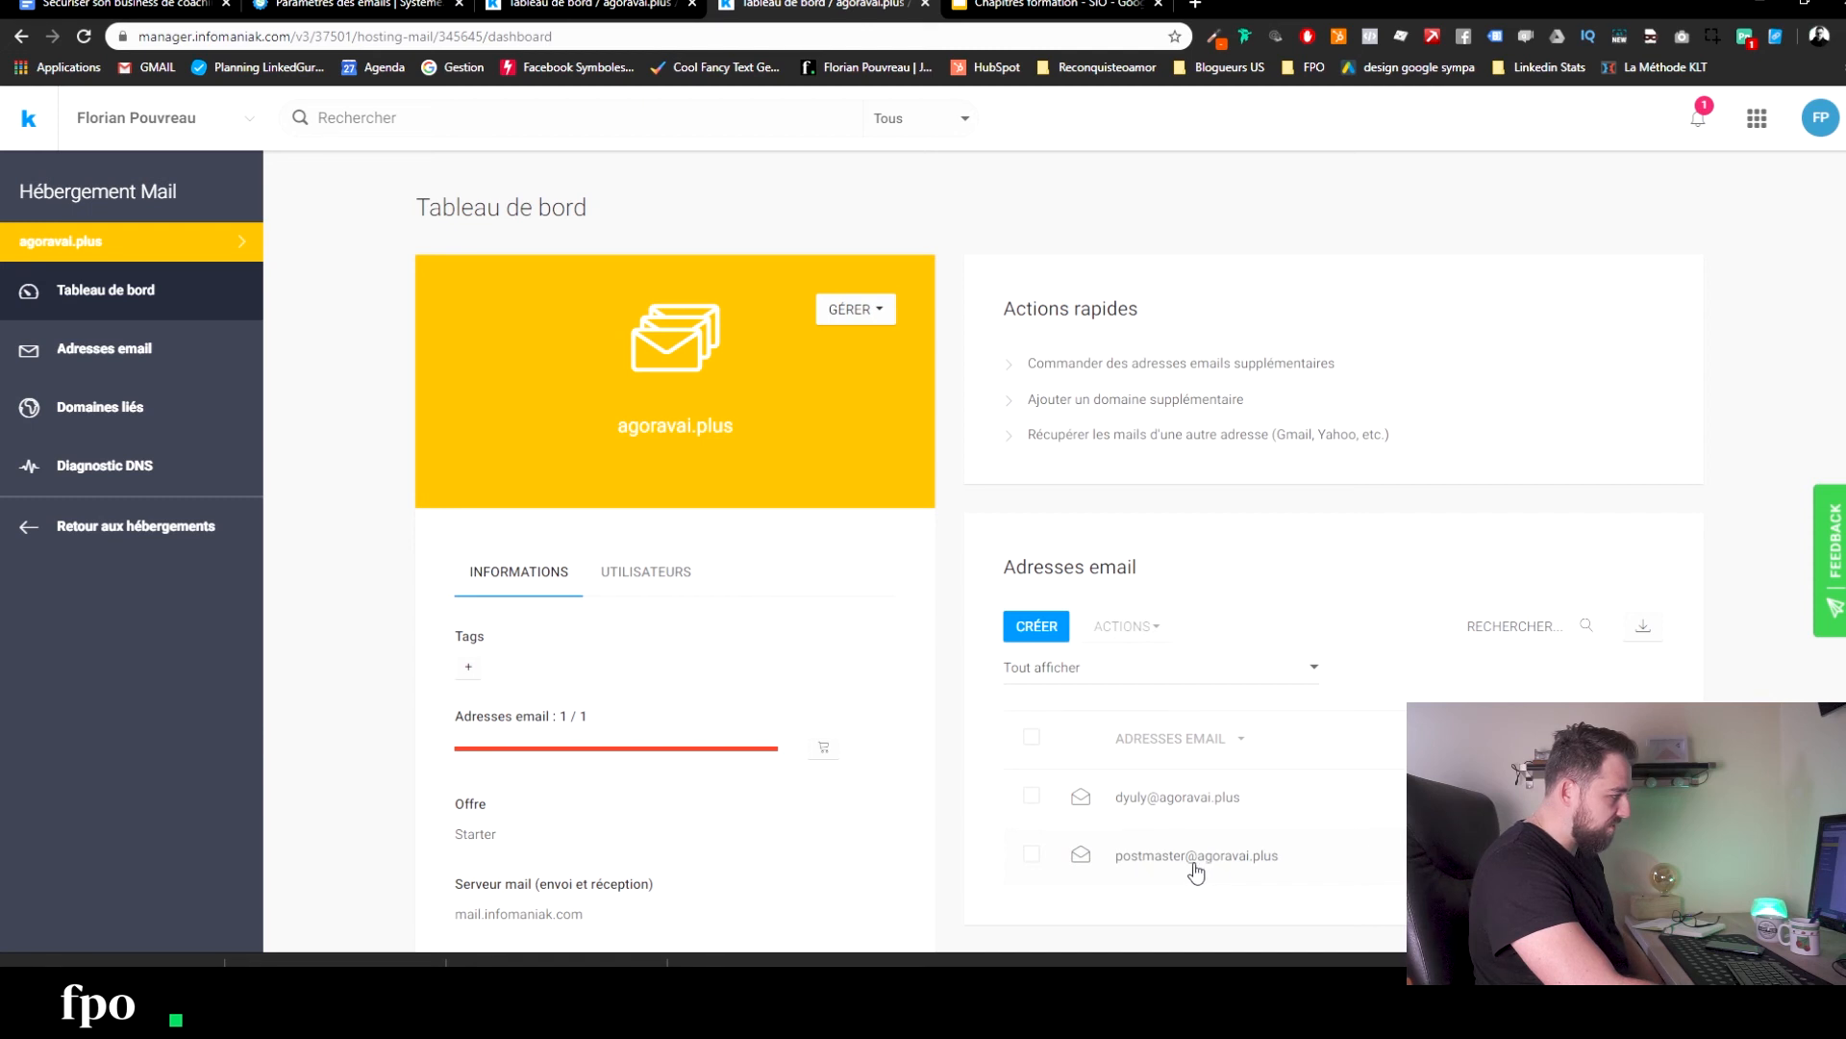
Check the postmaster mailbox's settings in Infomaniak, then return to the Systeme.io email settings.
drag(1183, 859, 1114, 868)
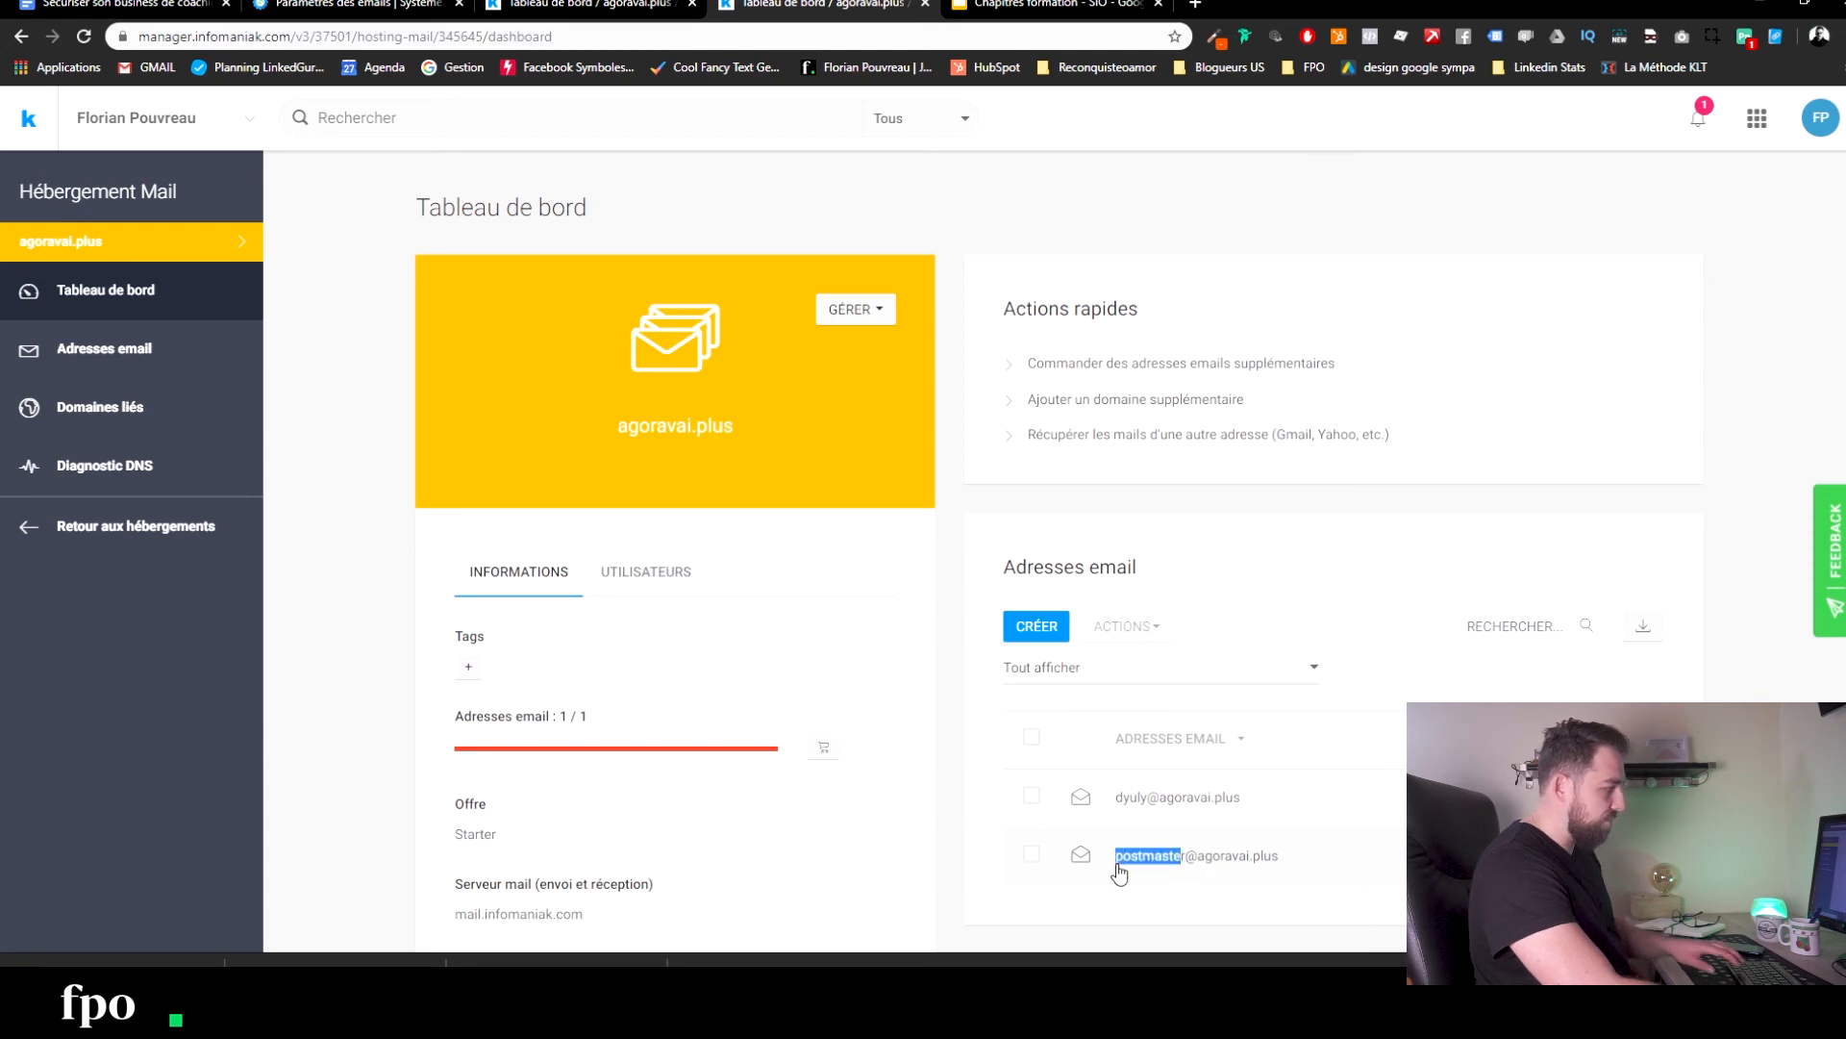
click(1185, 868)
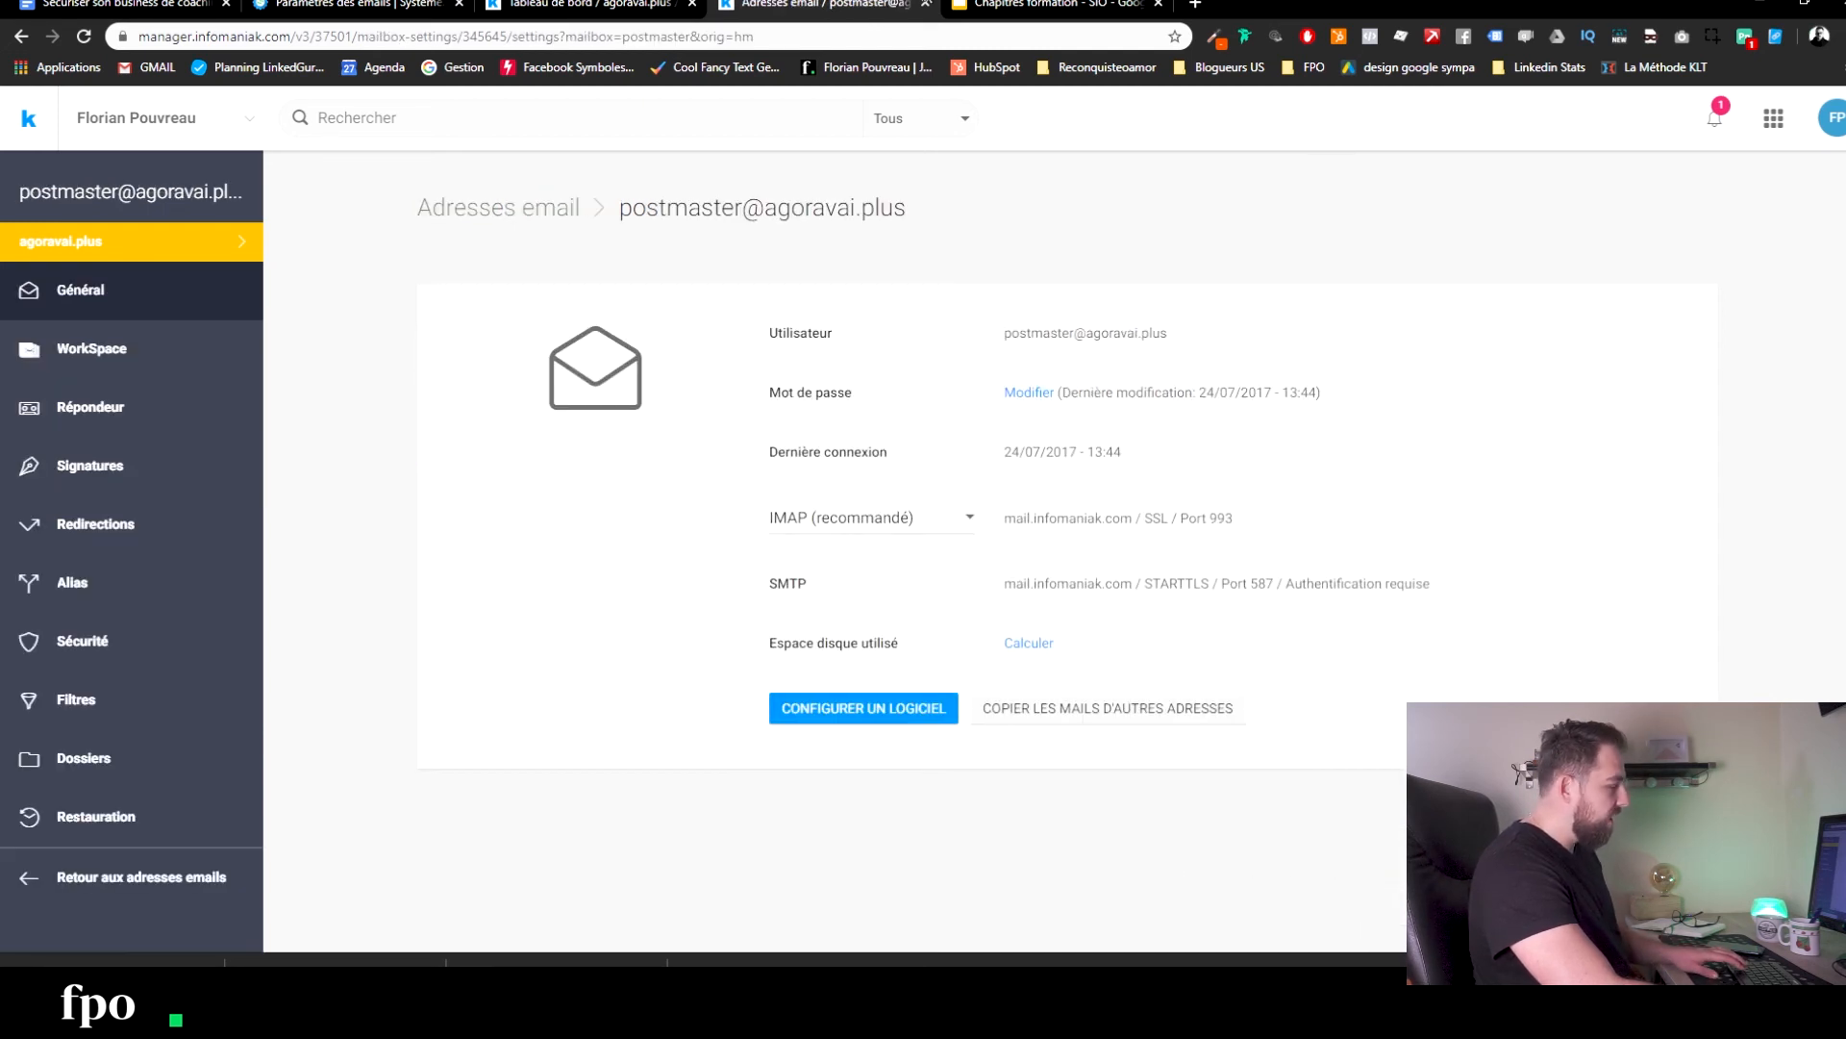
click(635, 5)
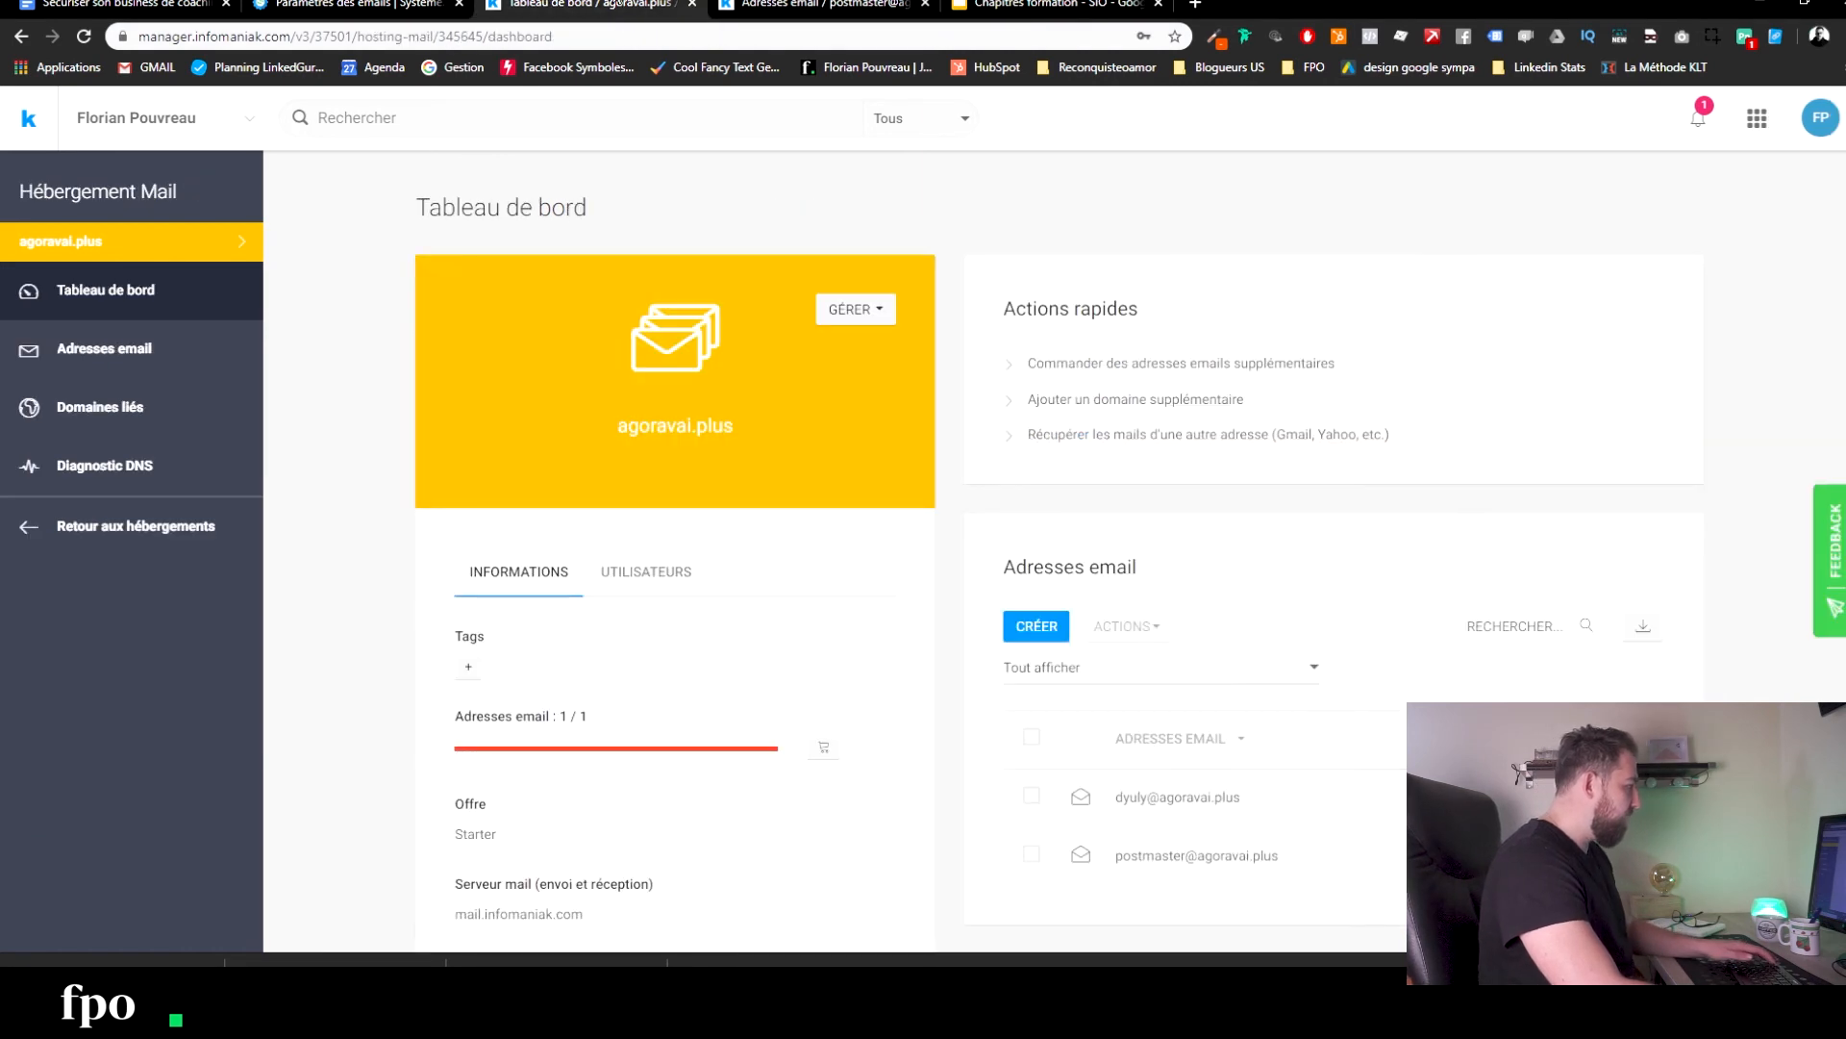
key(ctrl+shift+Tab)
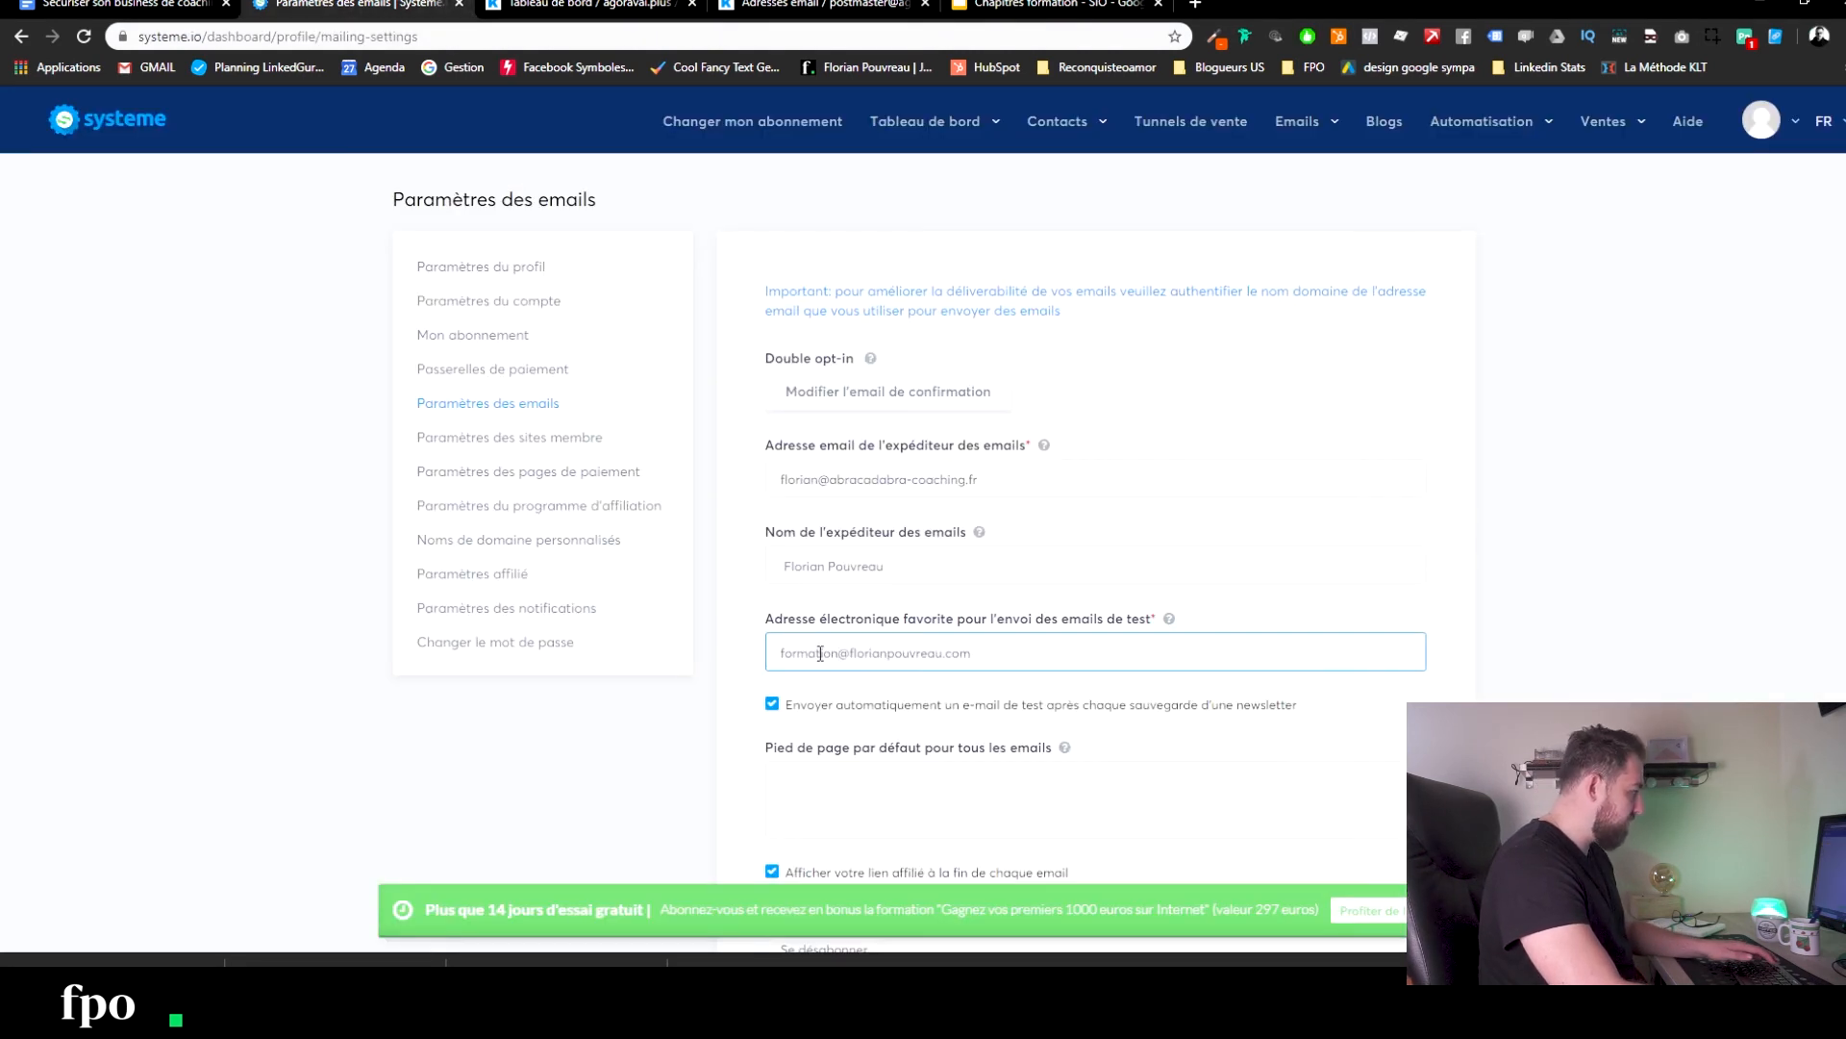
Change the name part of the test email address to 'postmaster'.
drag(837, 655, 416, 604)
text(postam)
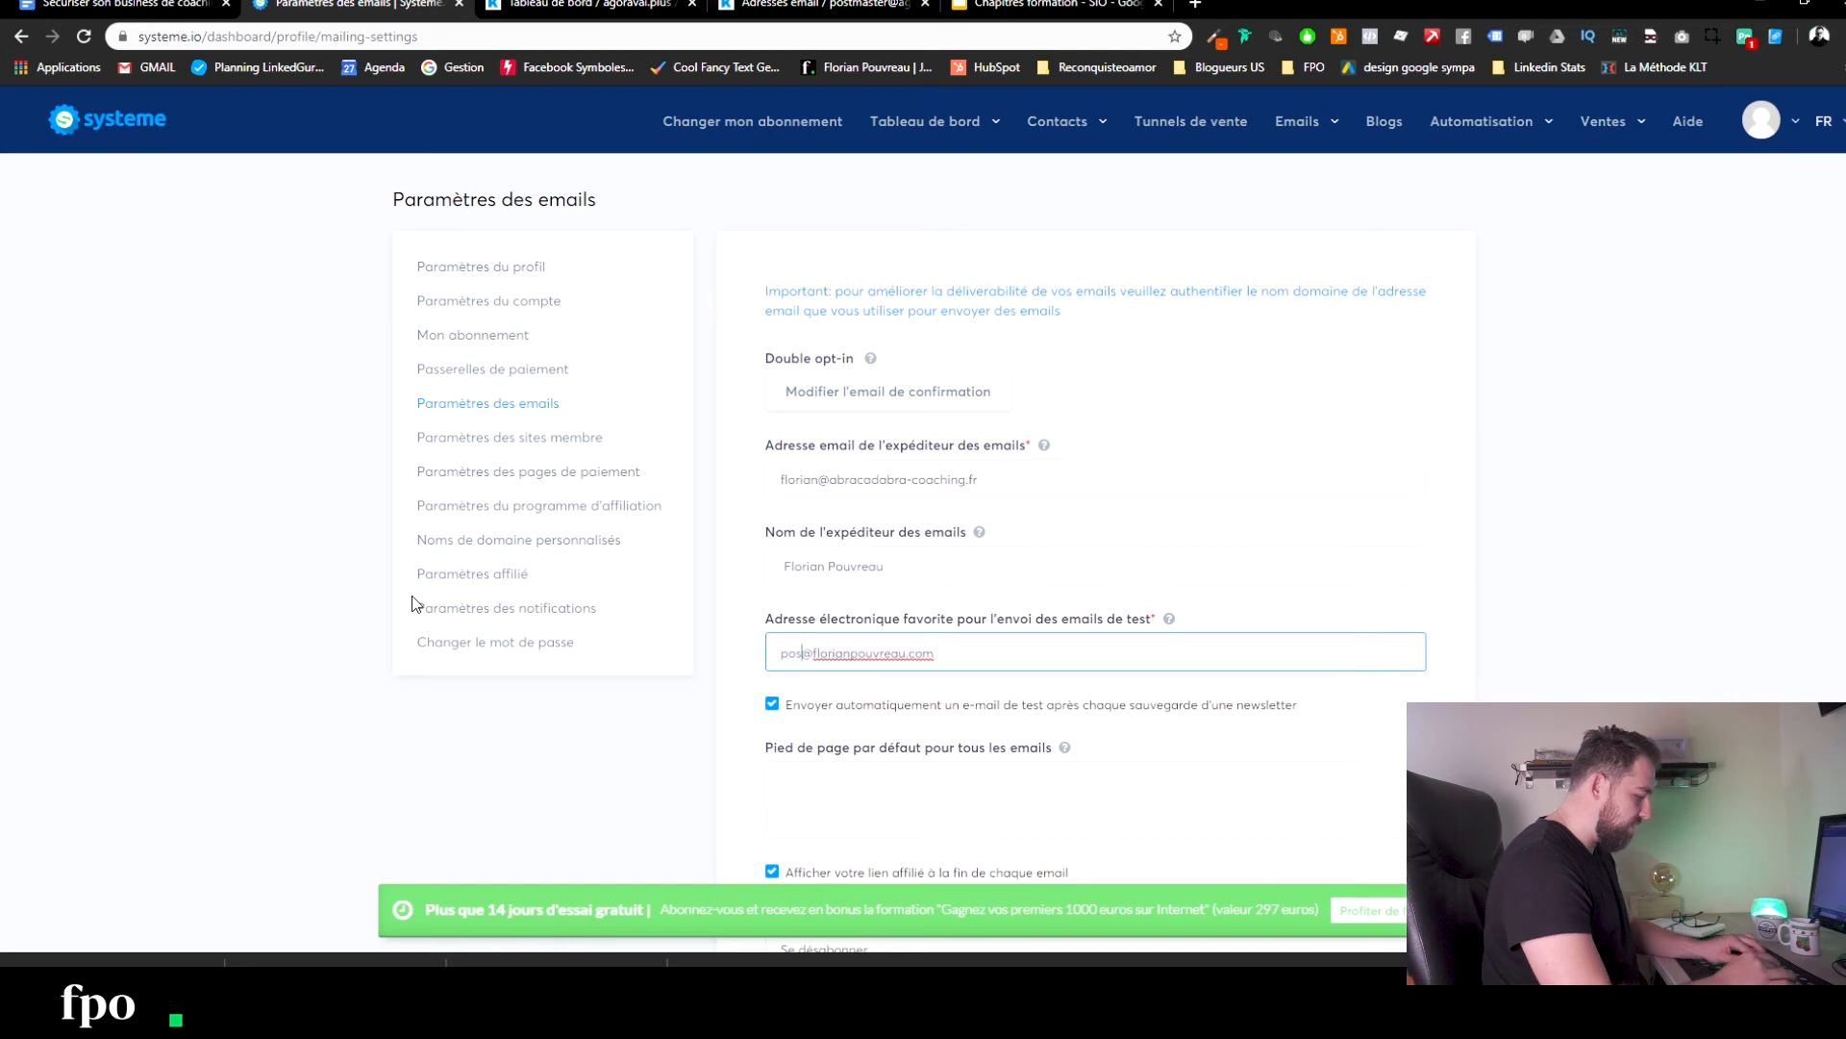
key(BackSpace)
key(BackSpace)
text(mast)
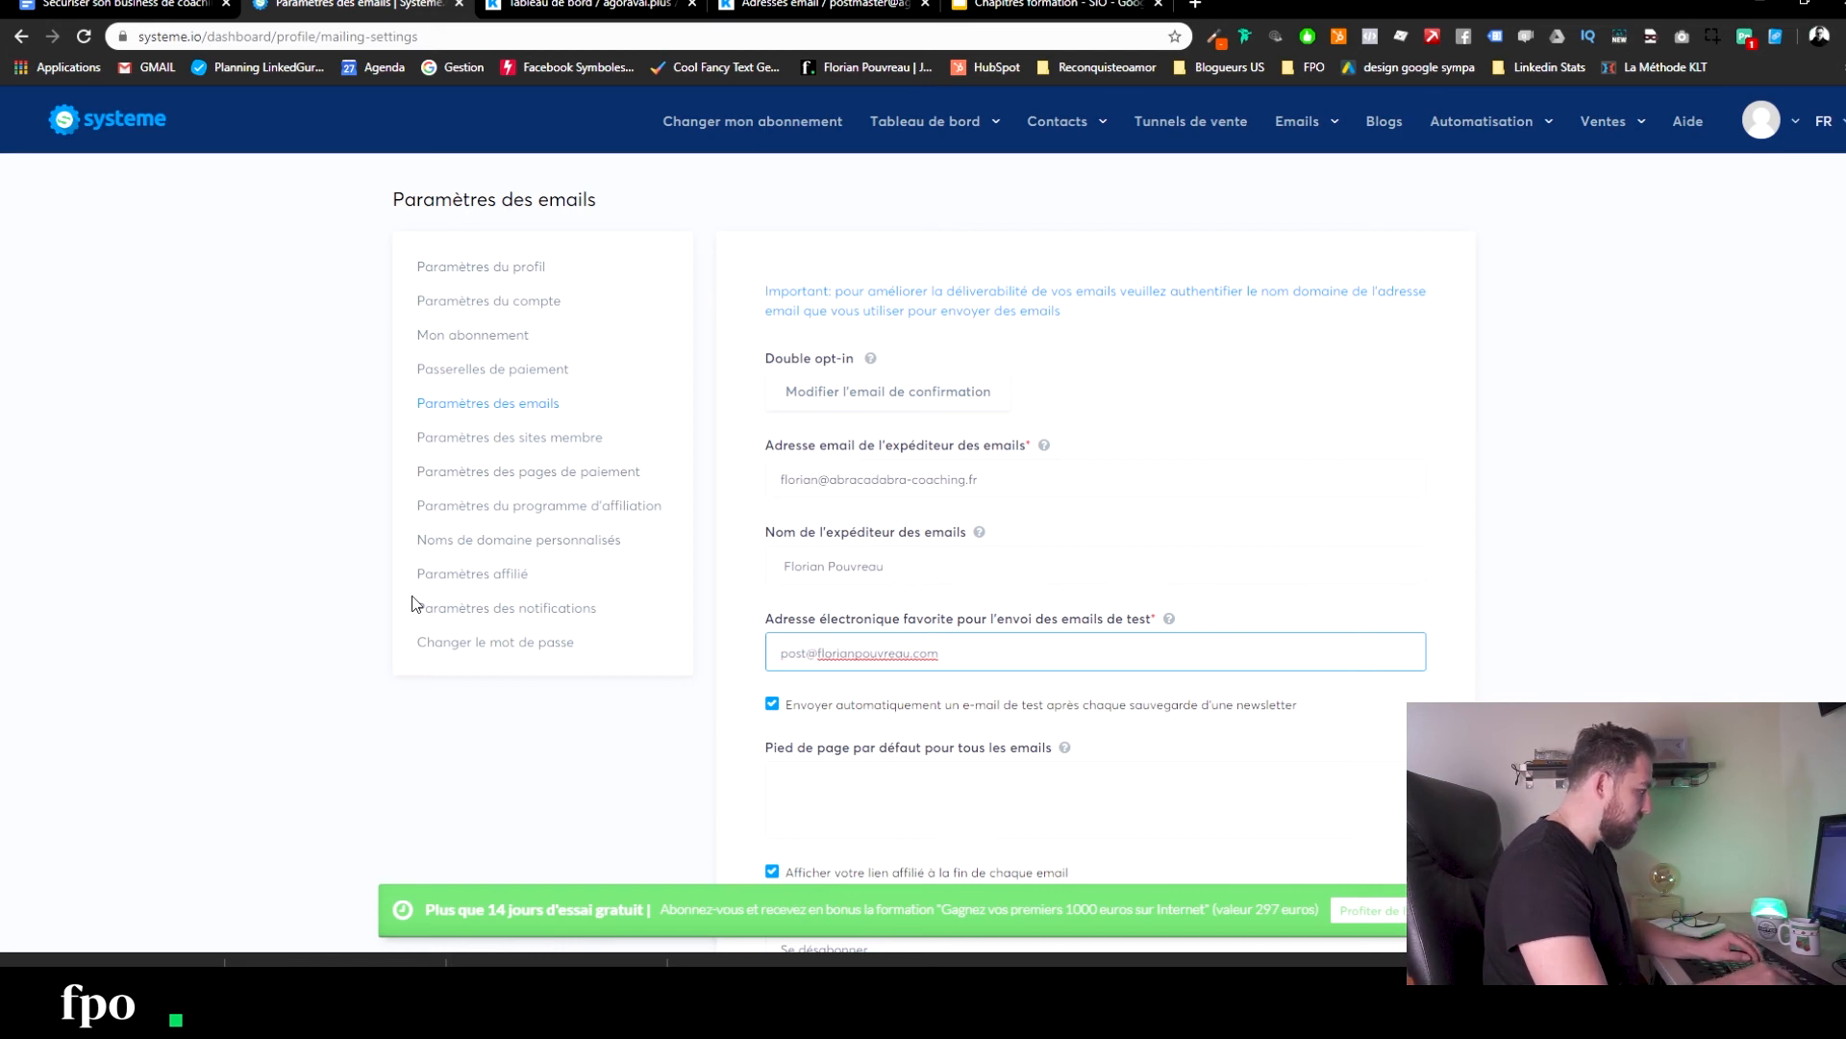
text(er)
drag(980, 653, 857, 663)
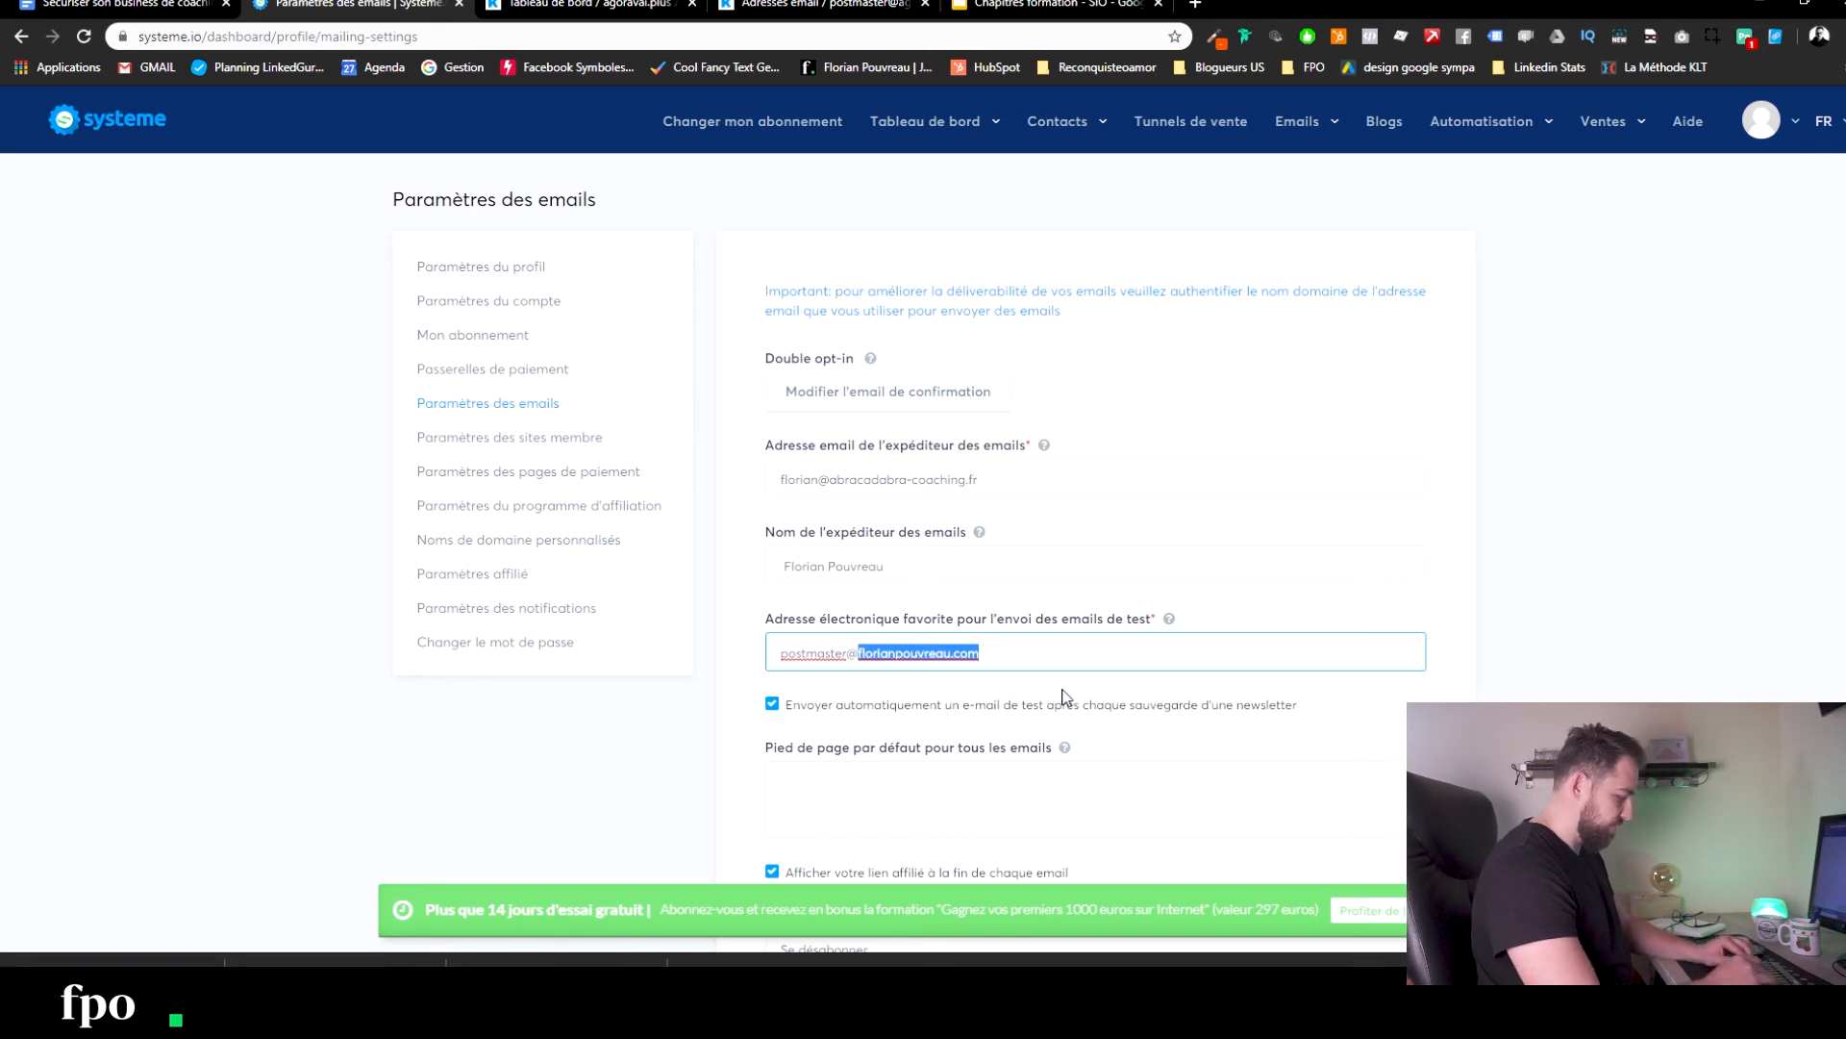
key(BackSpace)
key(BackSpace)
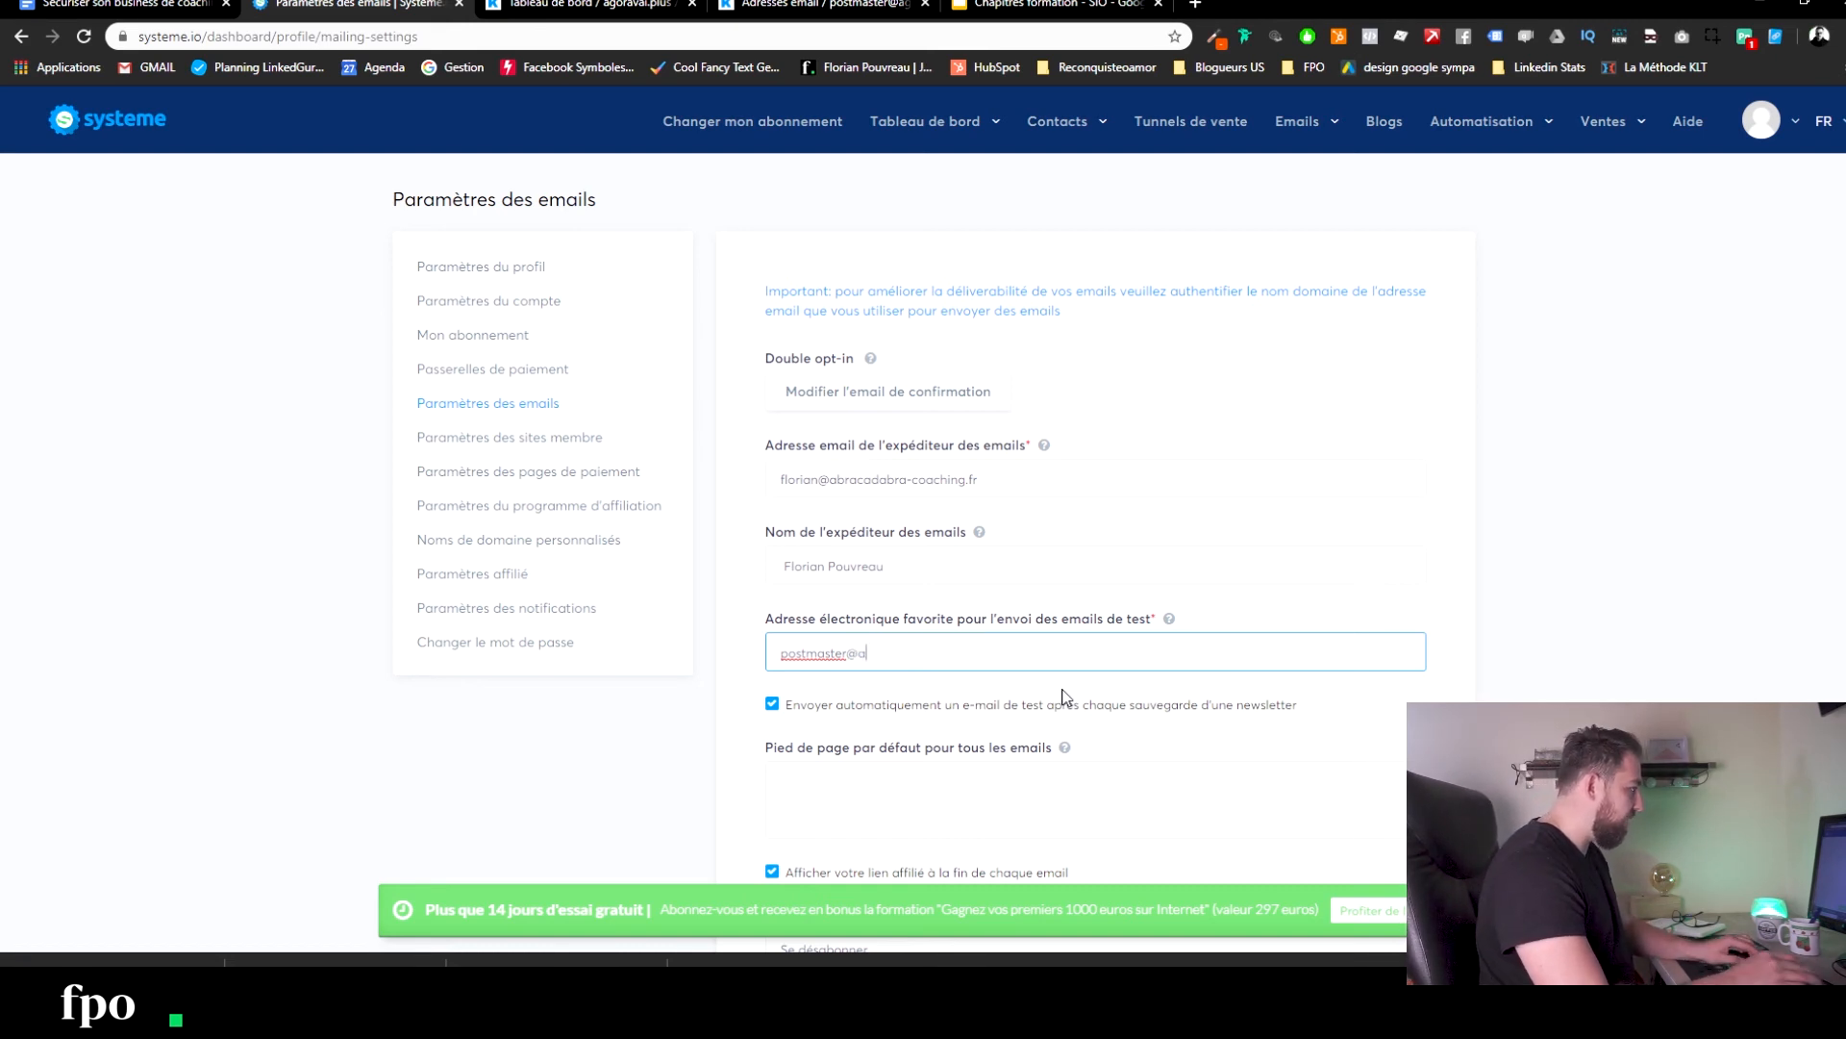
Paste the abracadabra-coaching.fr domain from the sender address after the @ in the test address.
drag(978, 479, 820, 481)
key(ctrl+c)
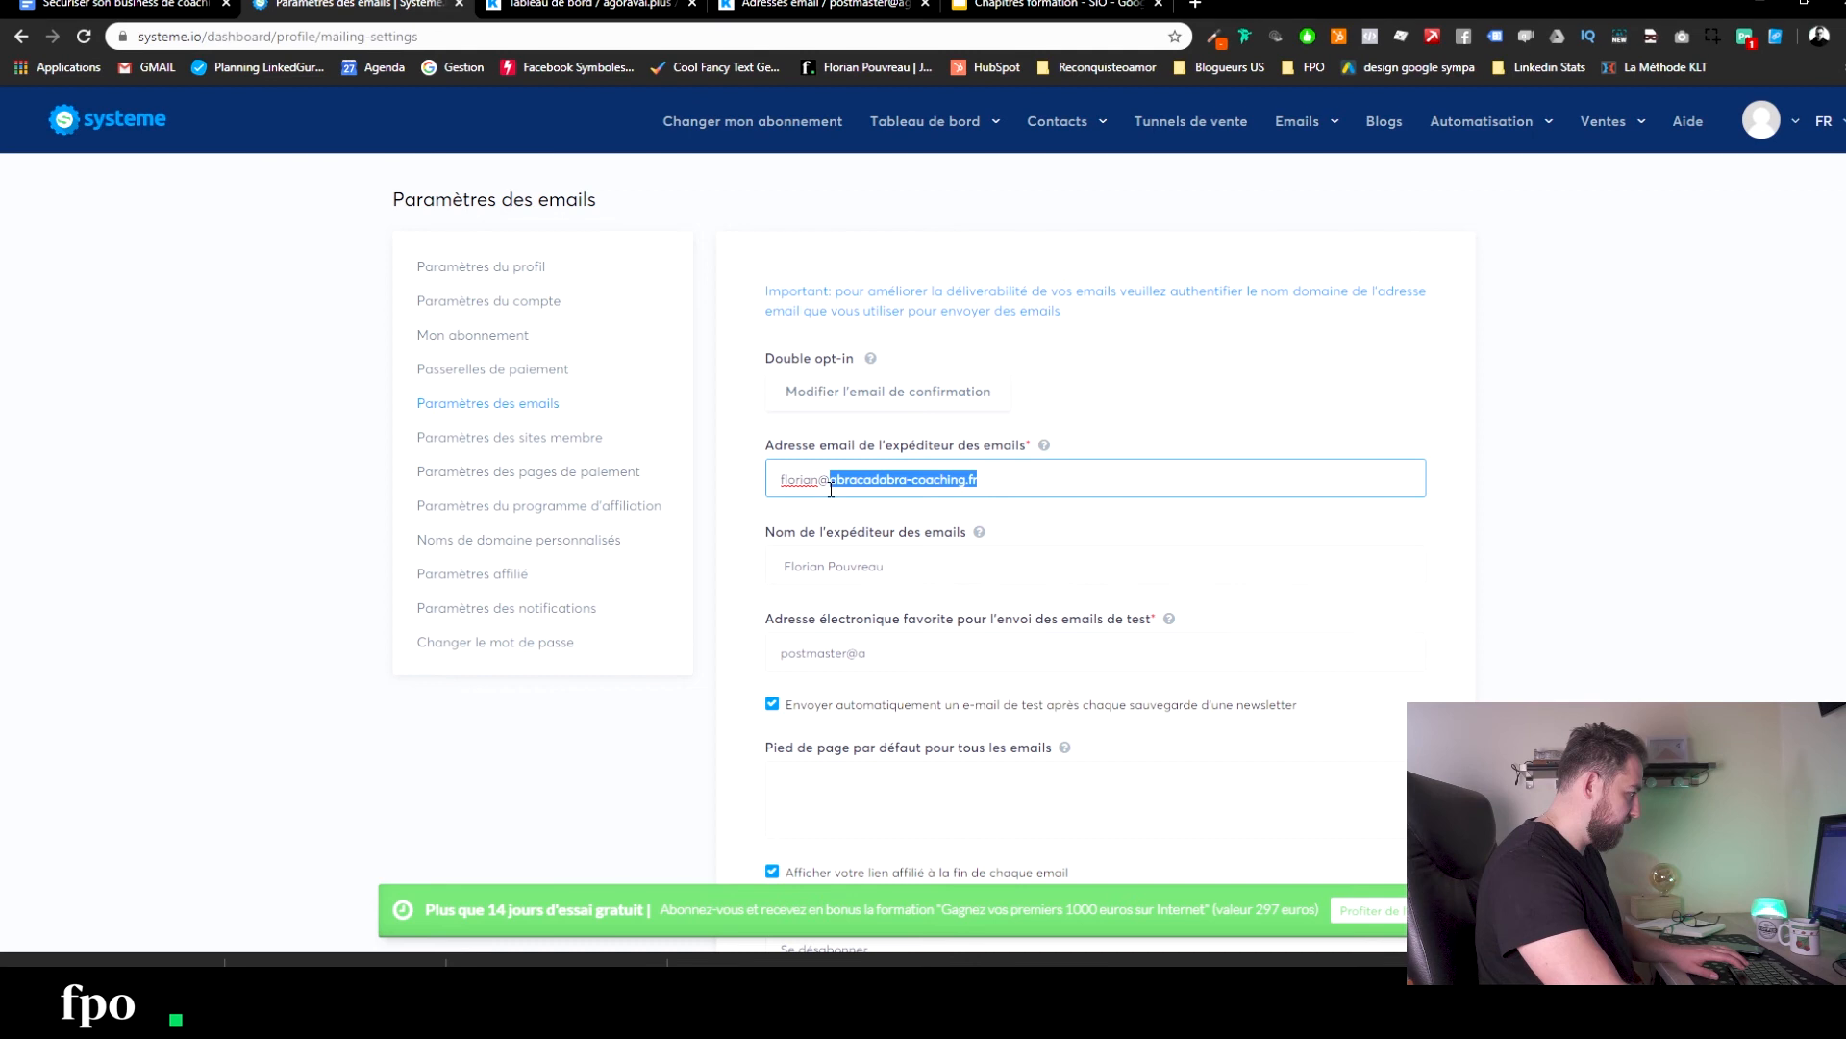
click(898, 653)
key(ctrl+v)
click(701, 792)
scroll(701, 792, down, 2)
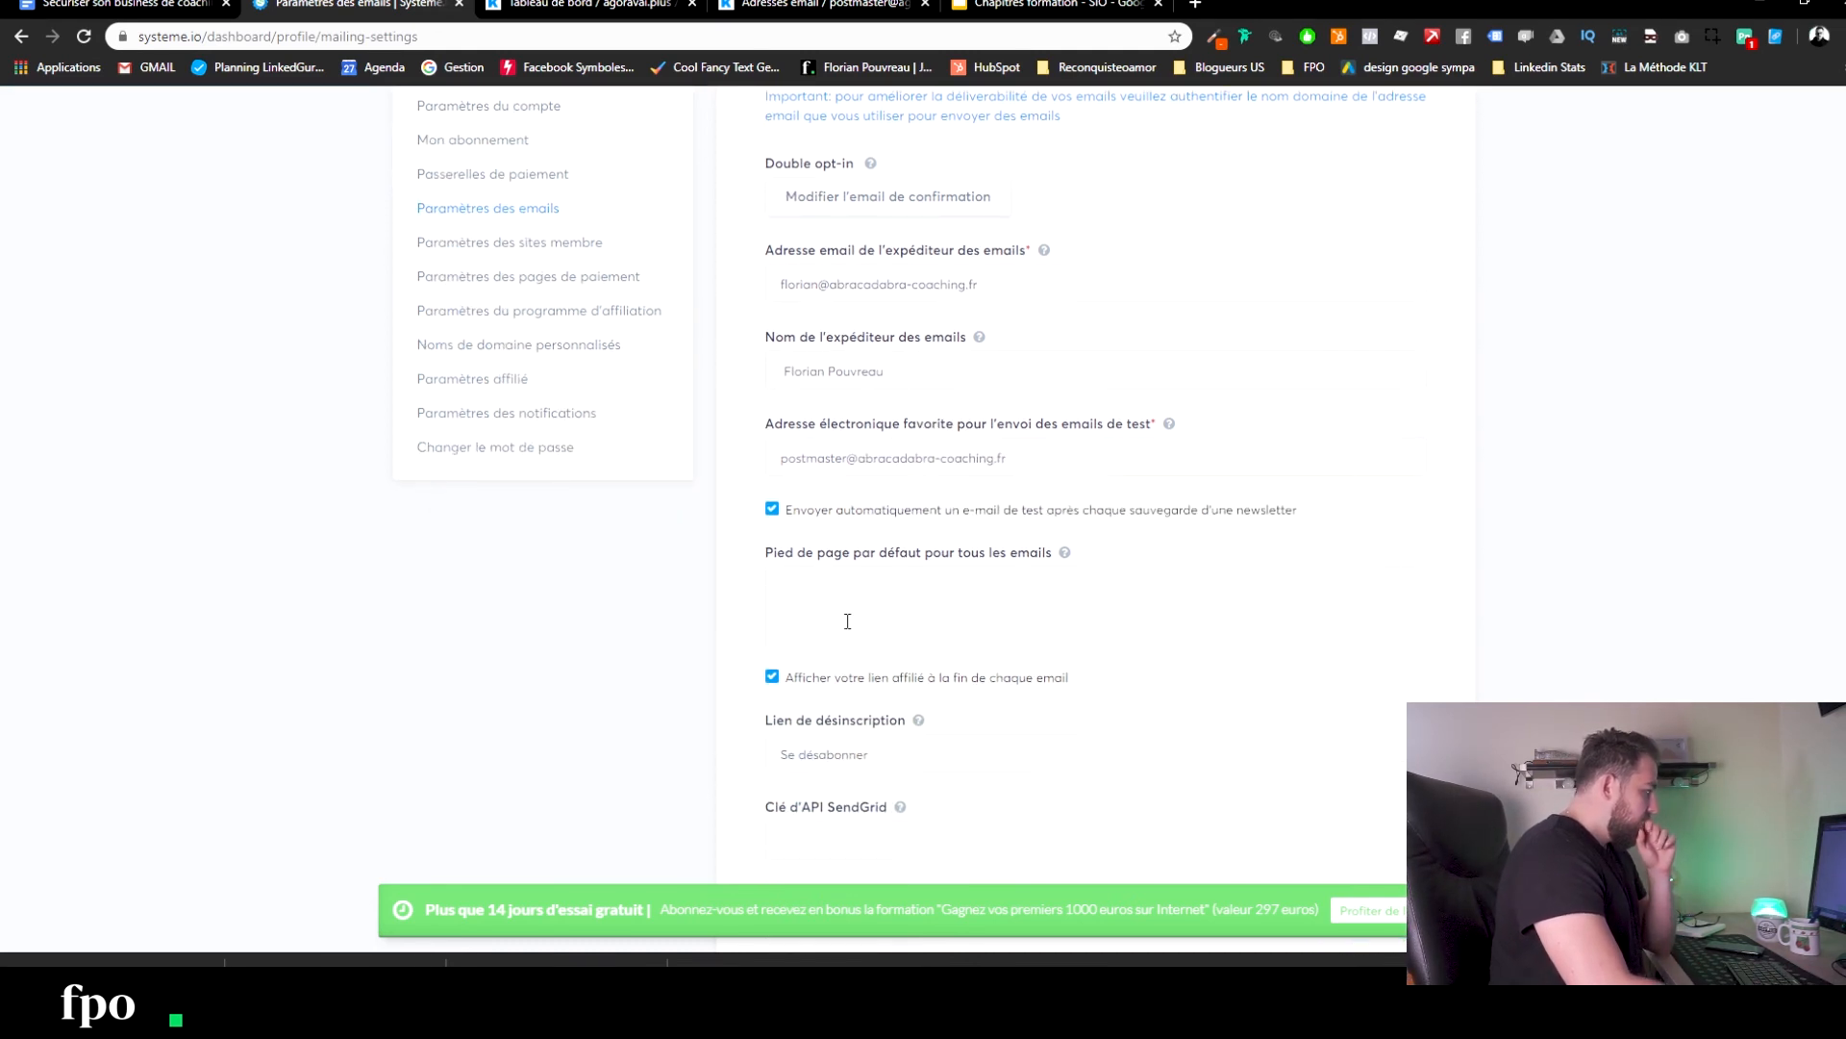
Select the unsubscribe link text and try saving, which rejects the coaching-domain sender address as invalid.
scroll(843, 490, down, 1)
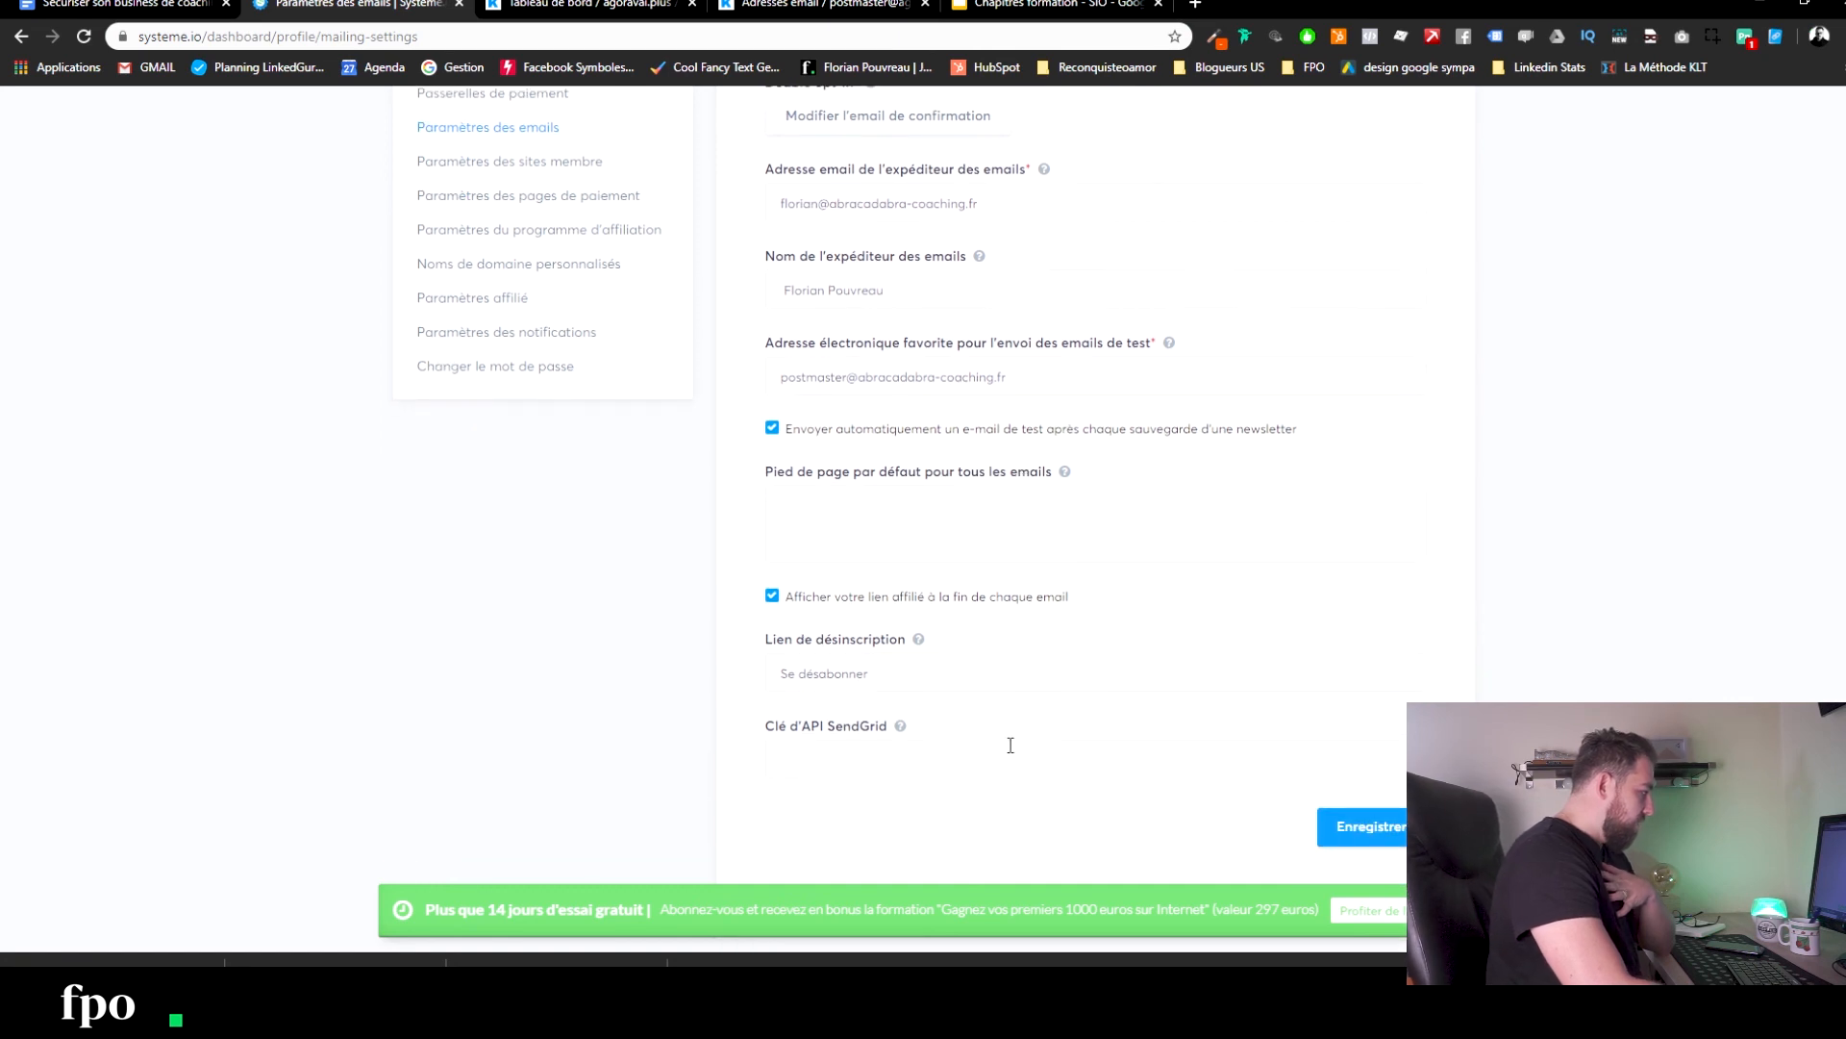
click(875, 674)
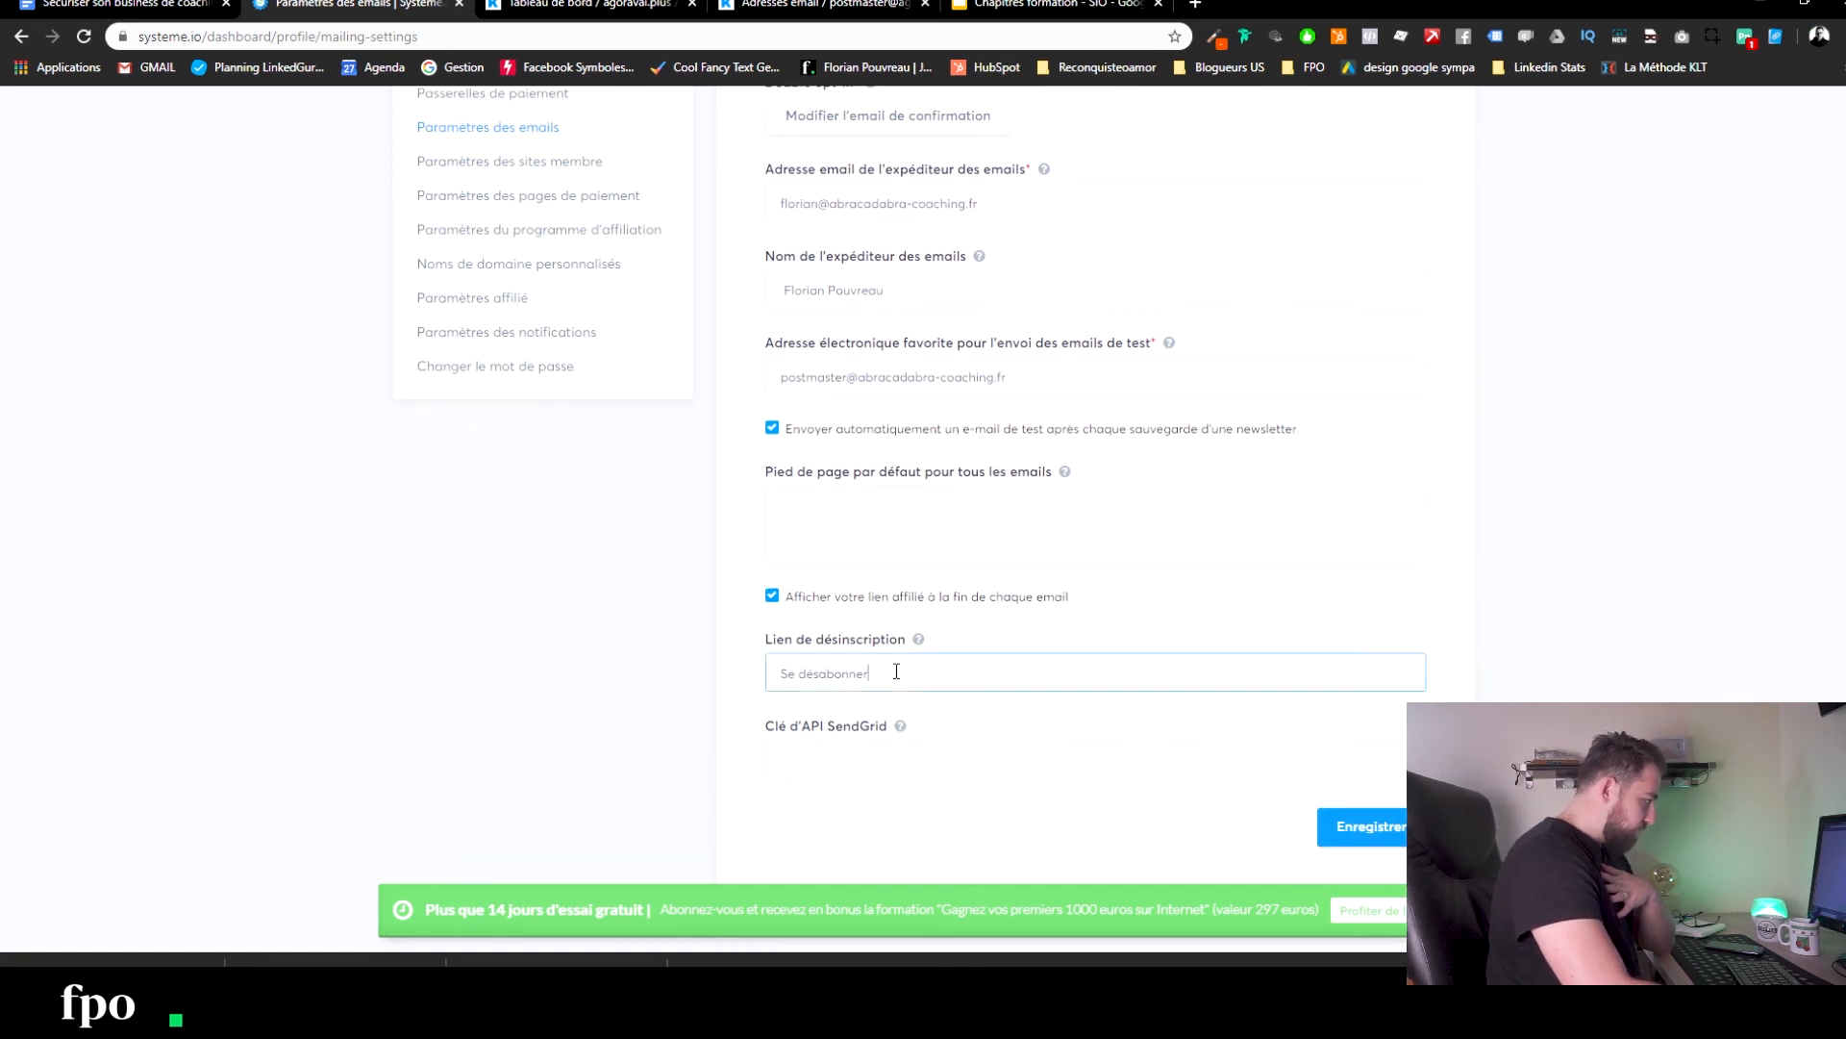
key(ctrl+a)
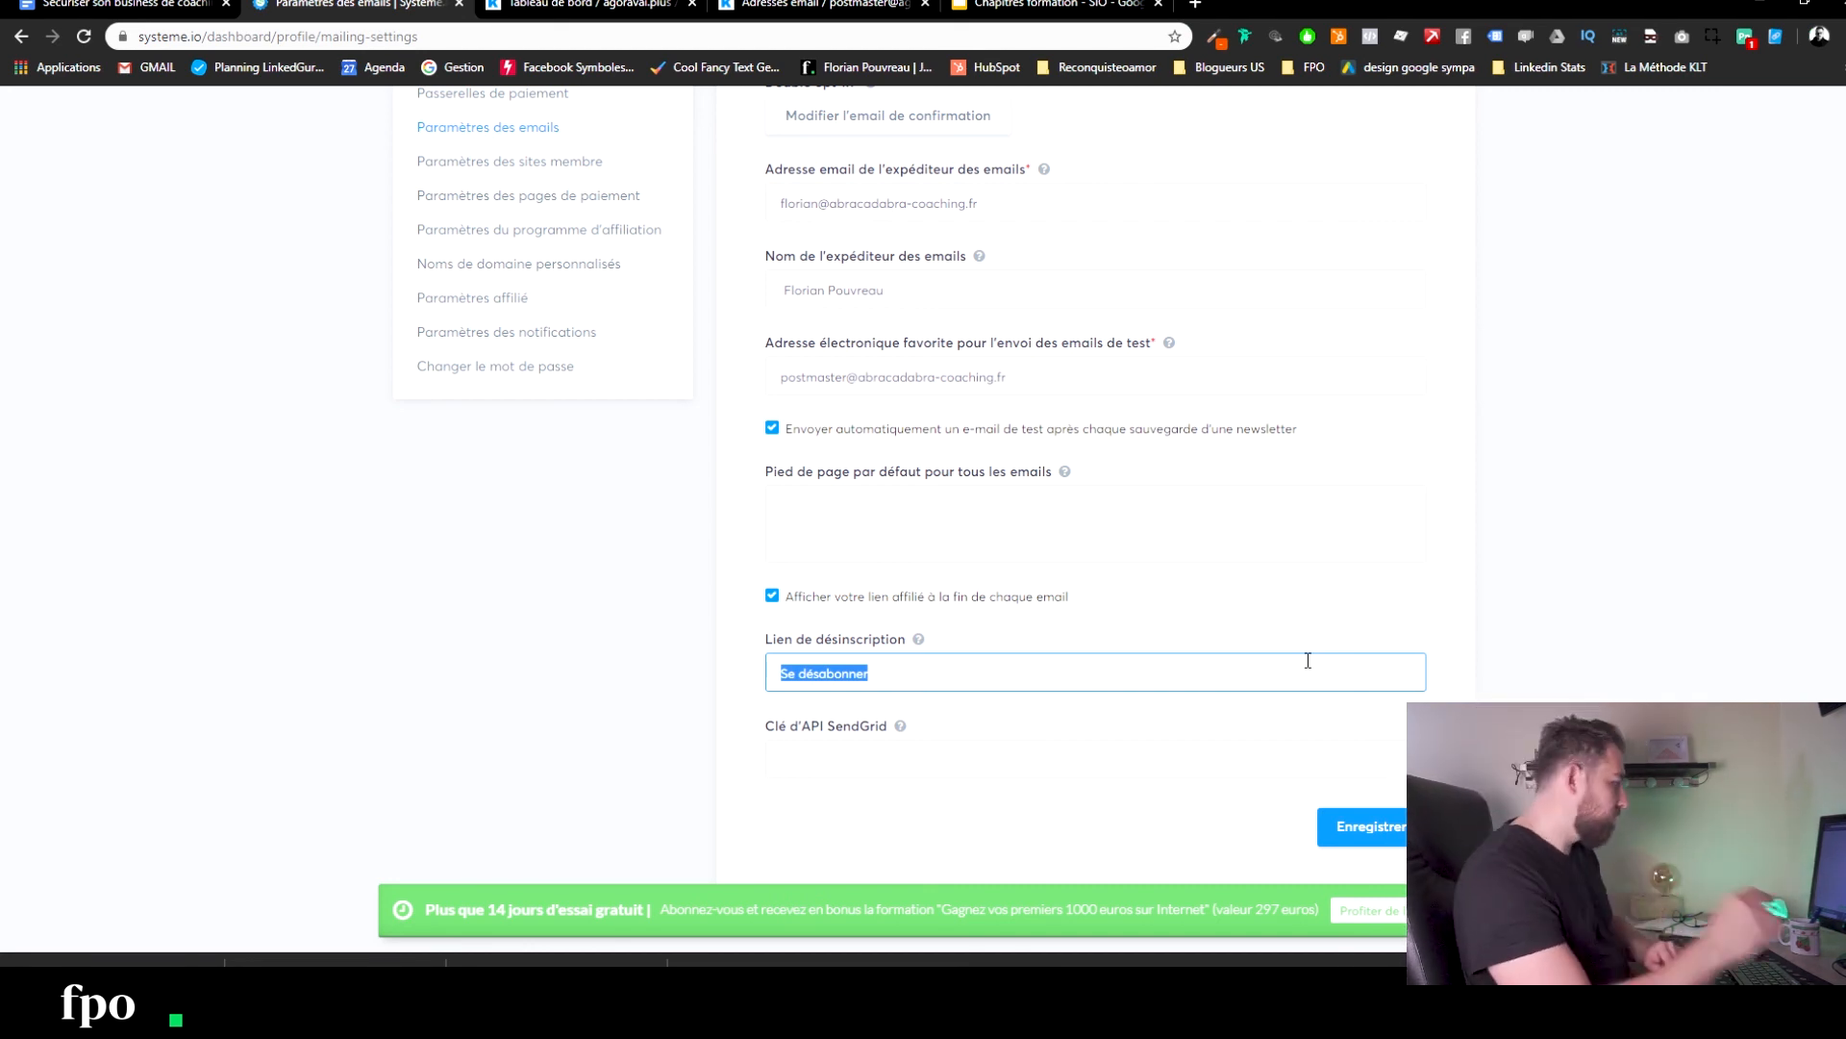
scroll(1367, 523, up, 1)
scroll(1366, 523, up, 3)
scroll(905, 440, down, 3)
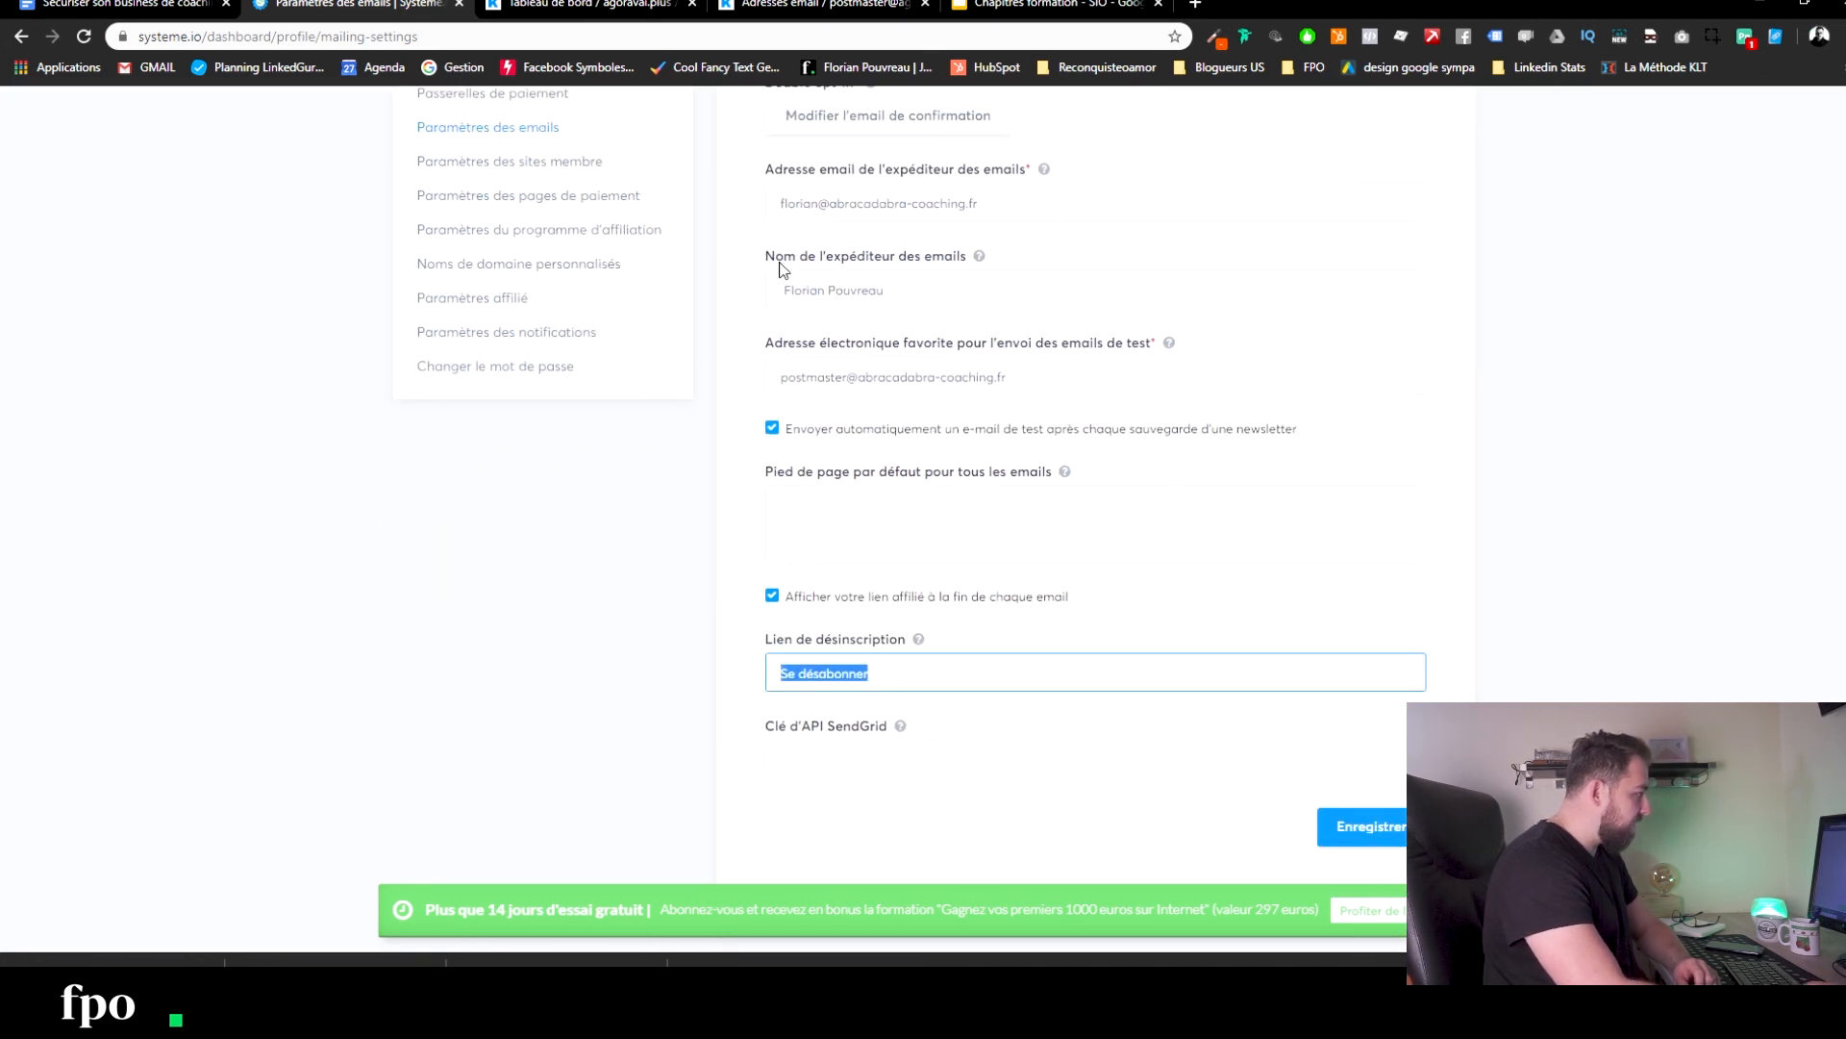
scroll(1237, 701, up, 3)
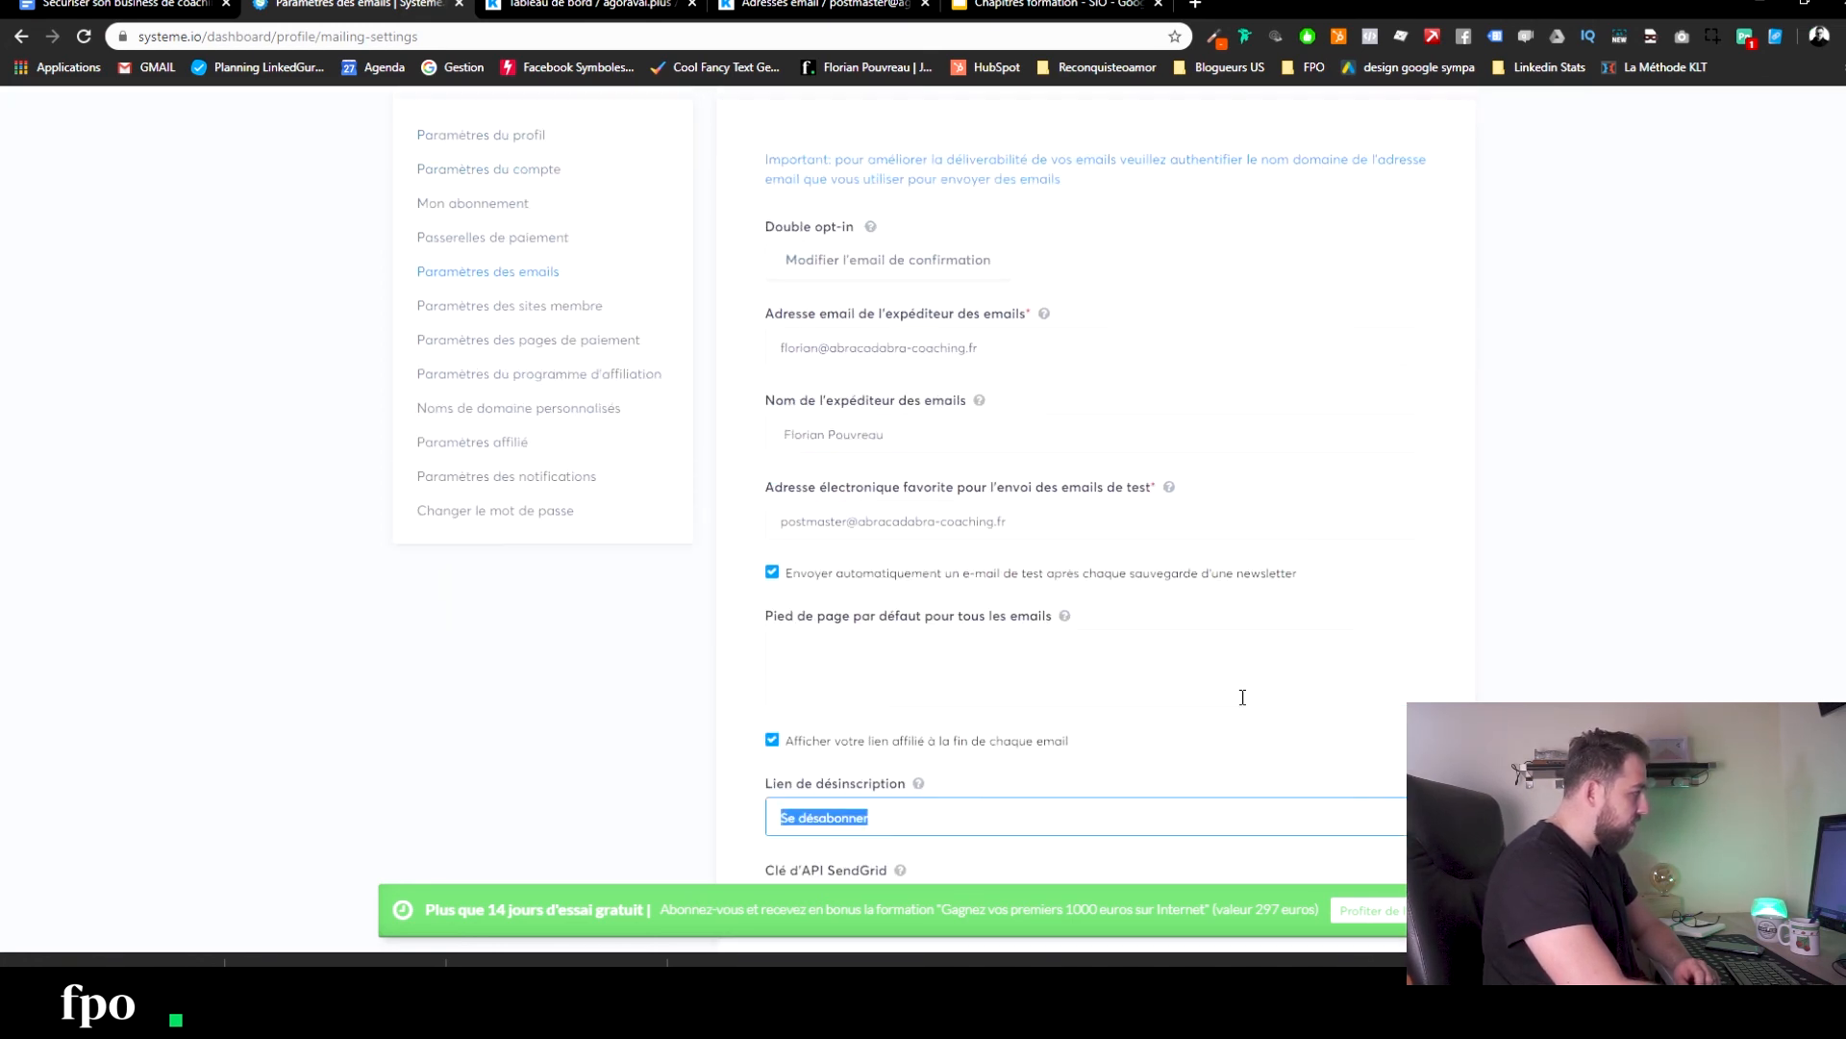
scroll(1154, 634, down, 3)
click(1357, 833)
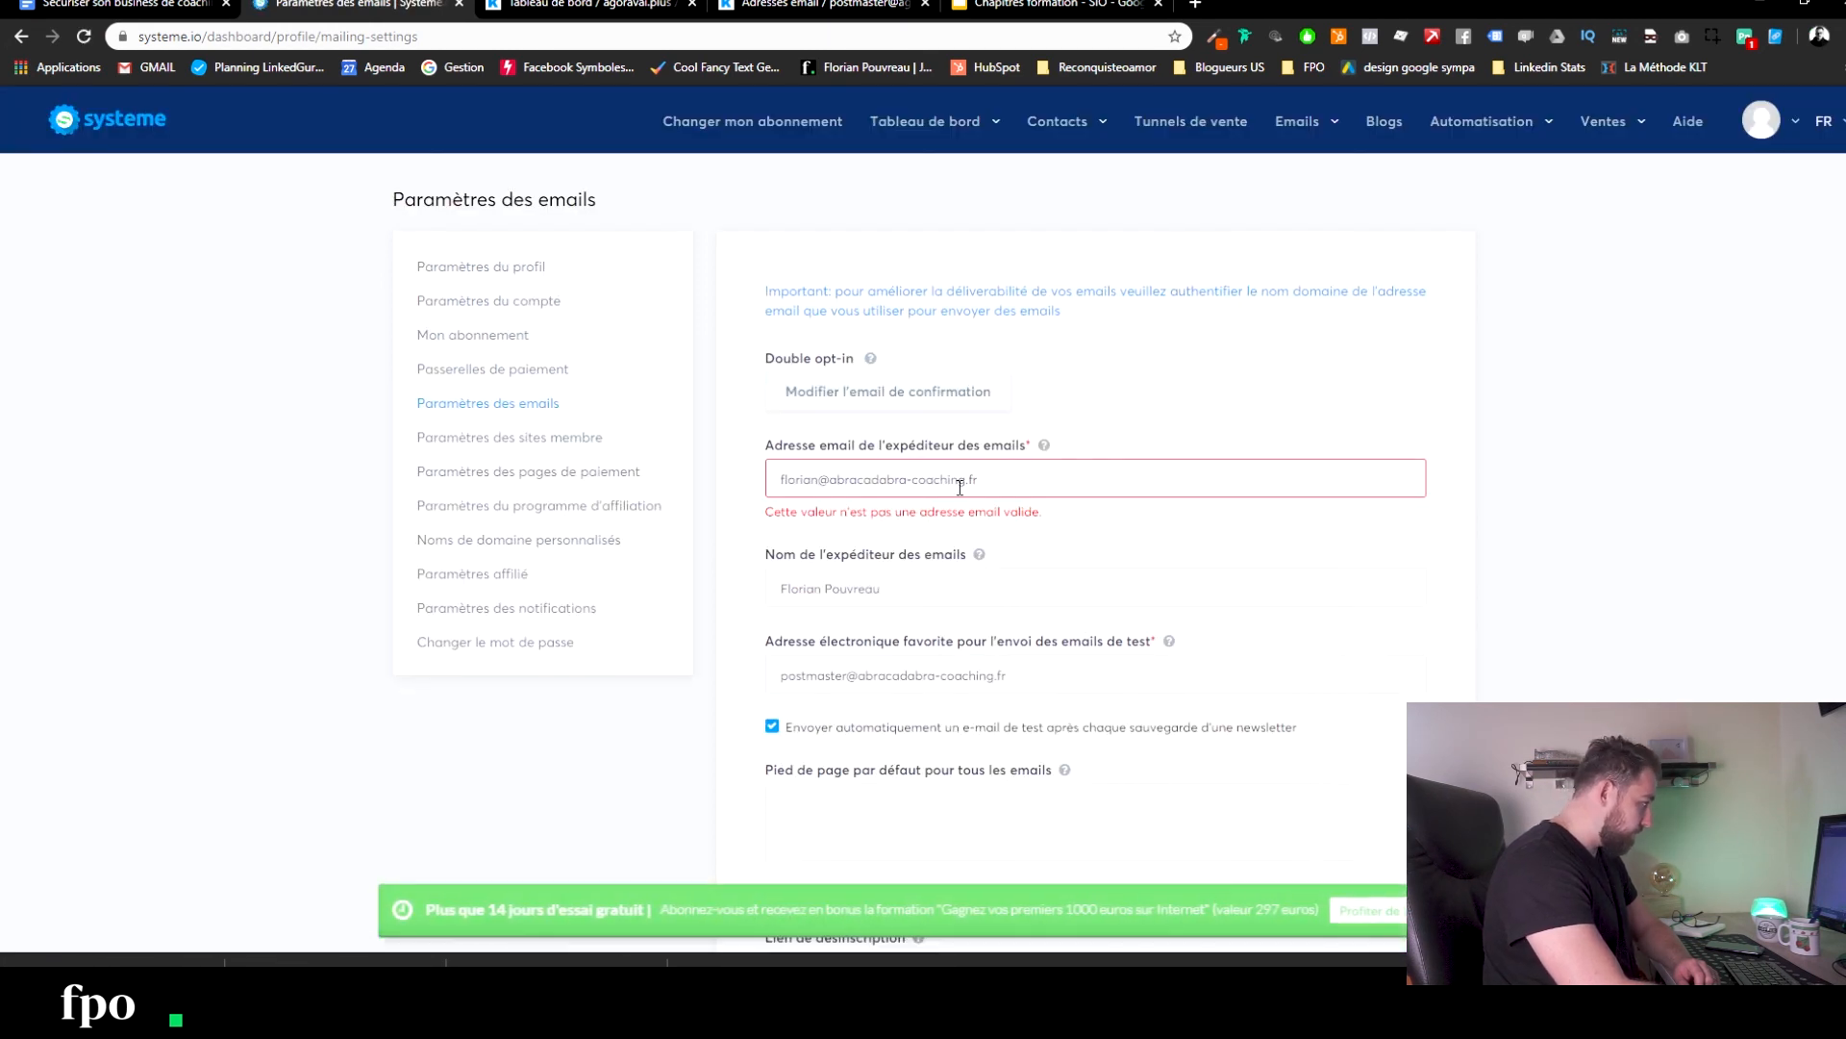
Restore the original sender address from autofill, set the test address to postmaster, and save successfully.
drag(1029, 484, 678, 471)
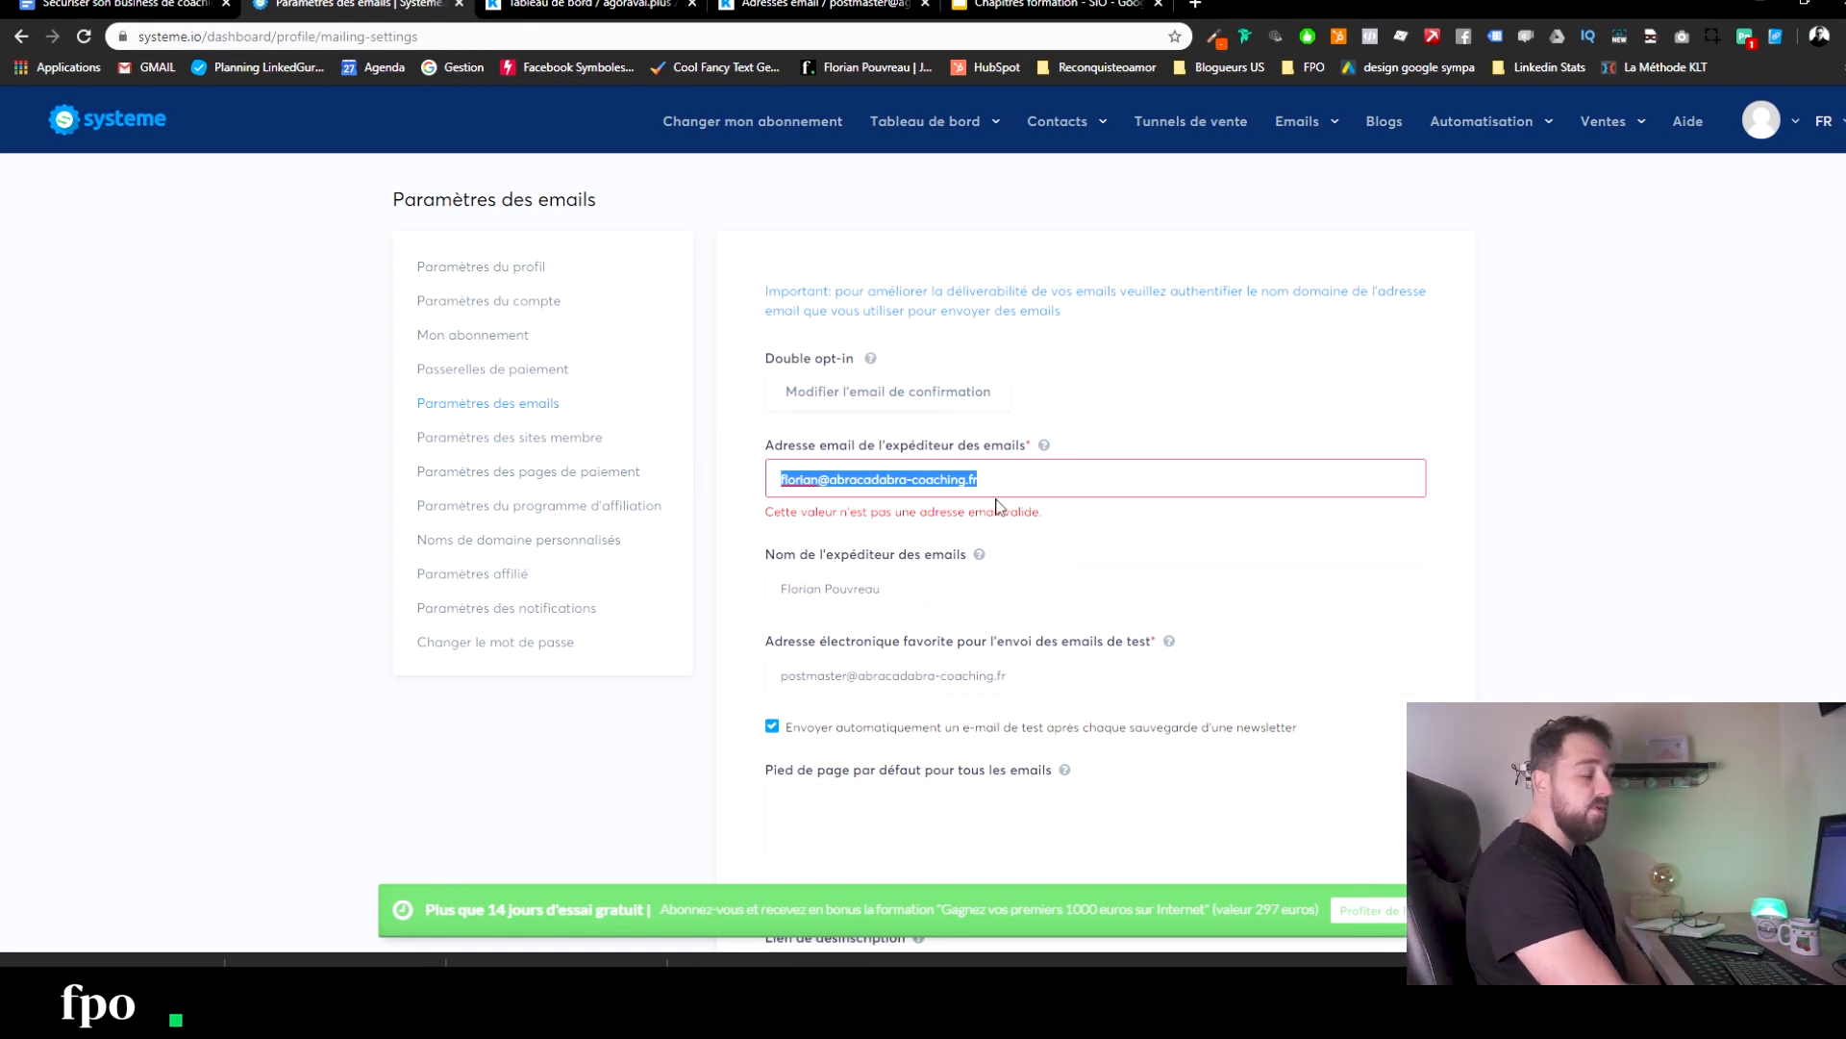
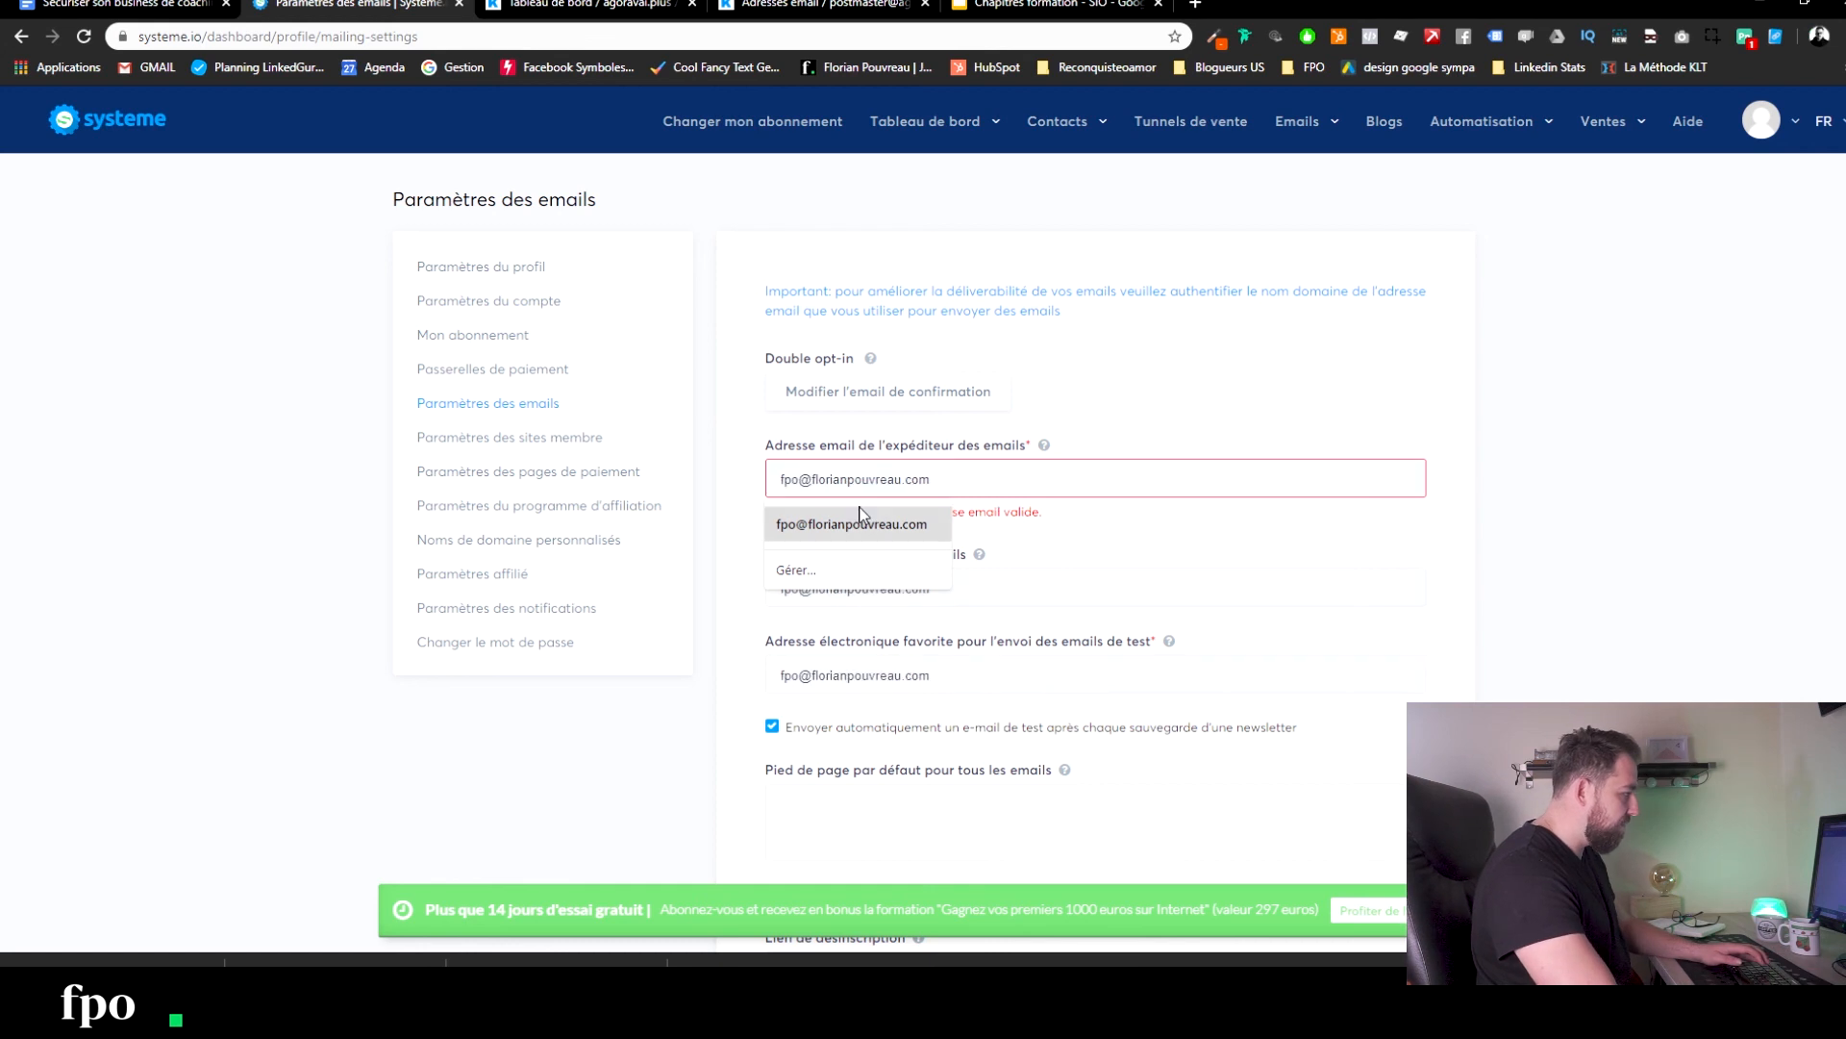
click(859, 519)
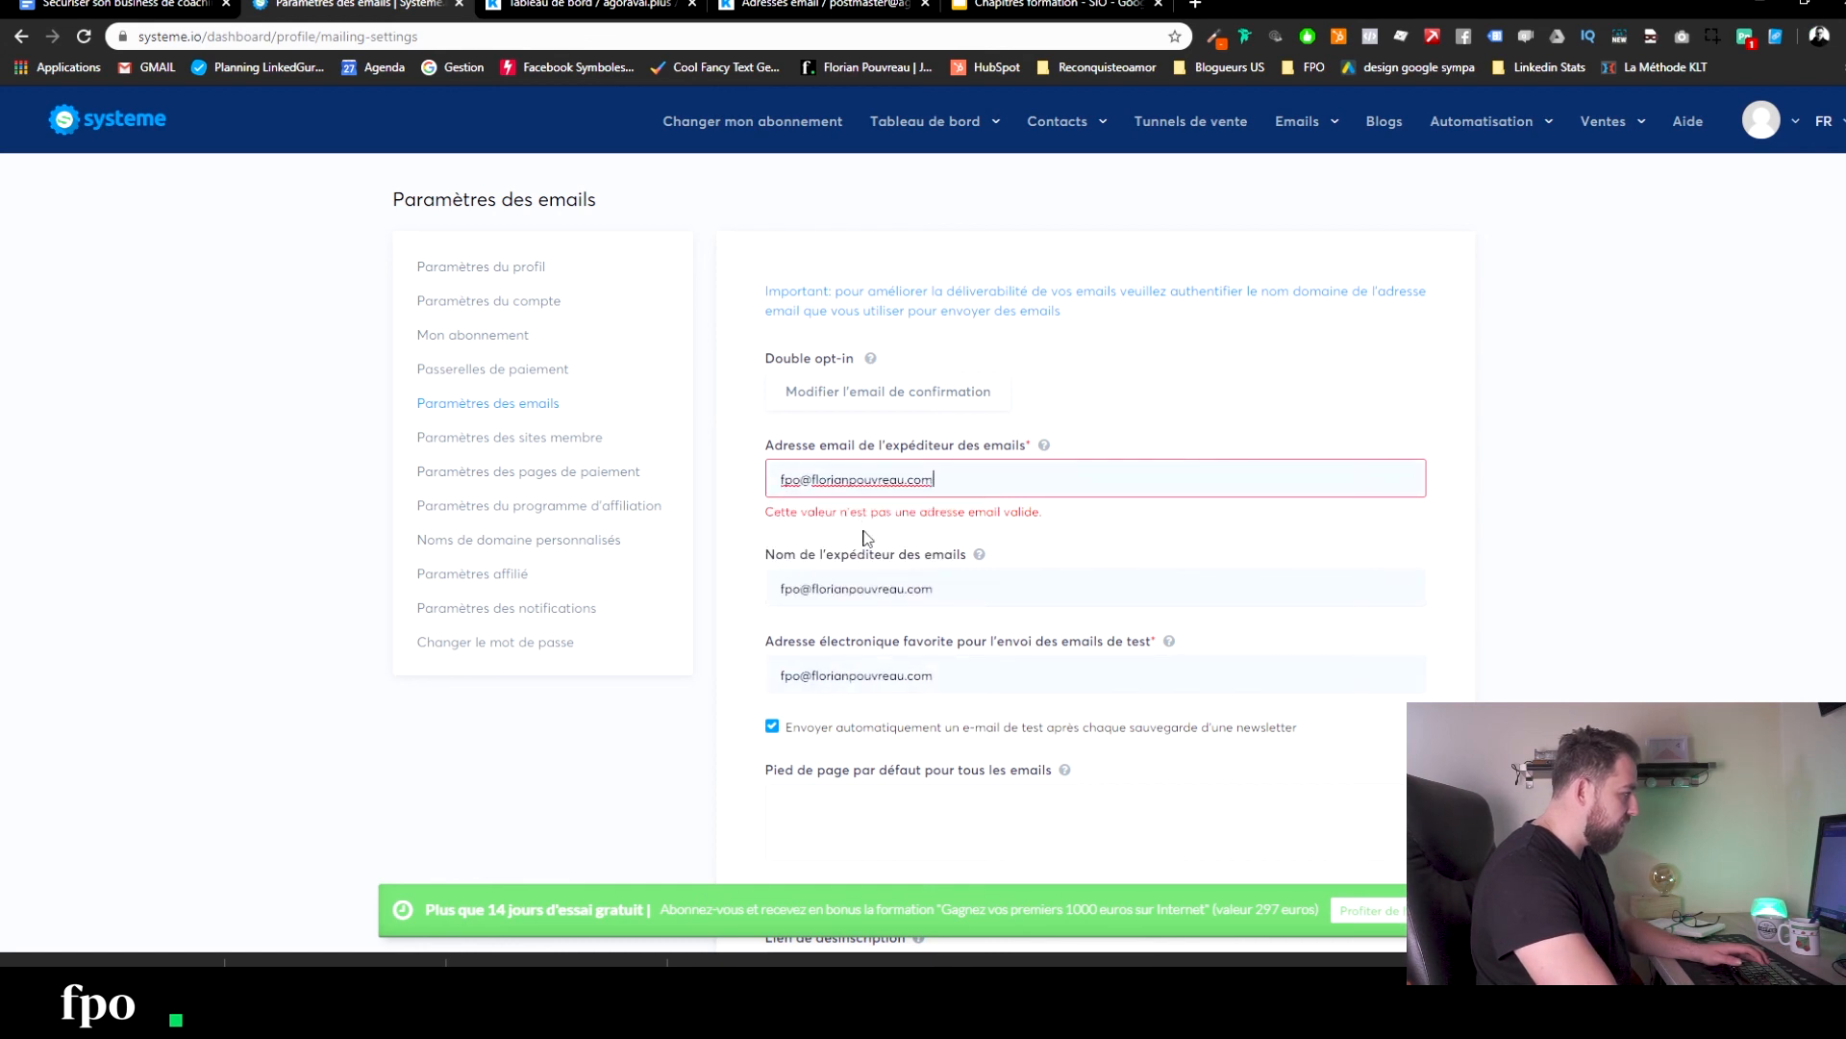
double_click(800, 683)
text(post)
text(master)
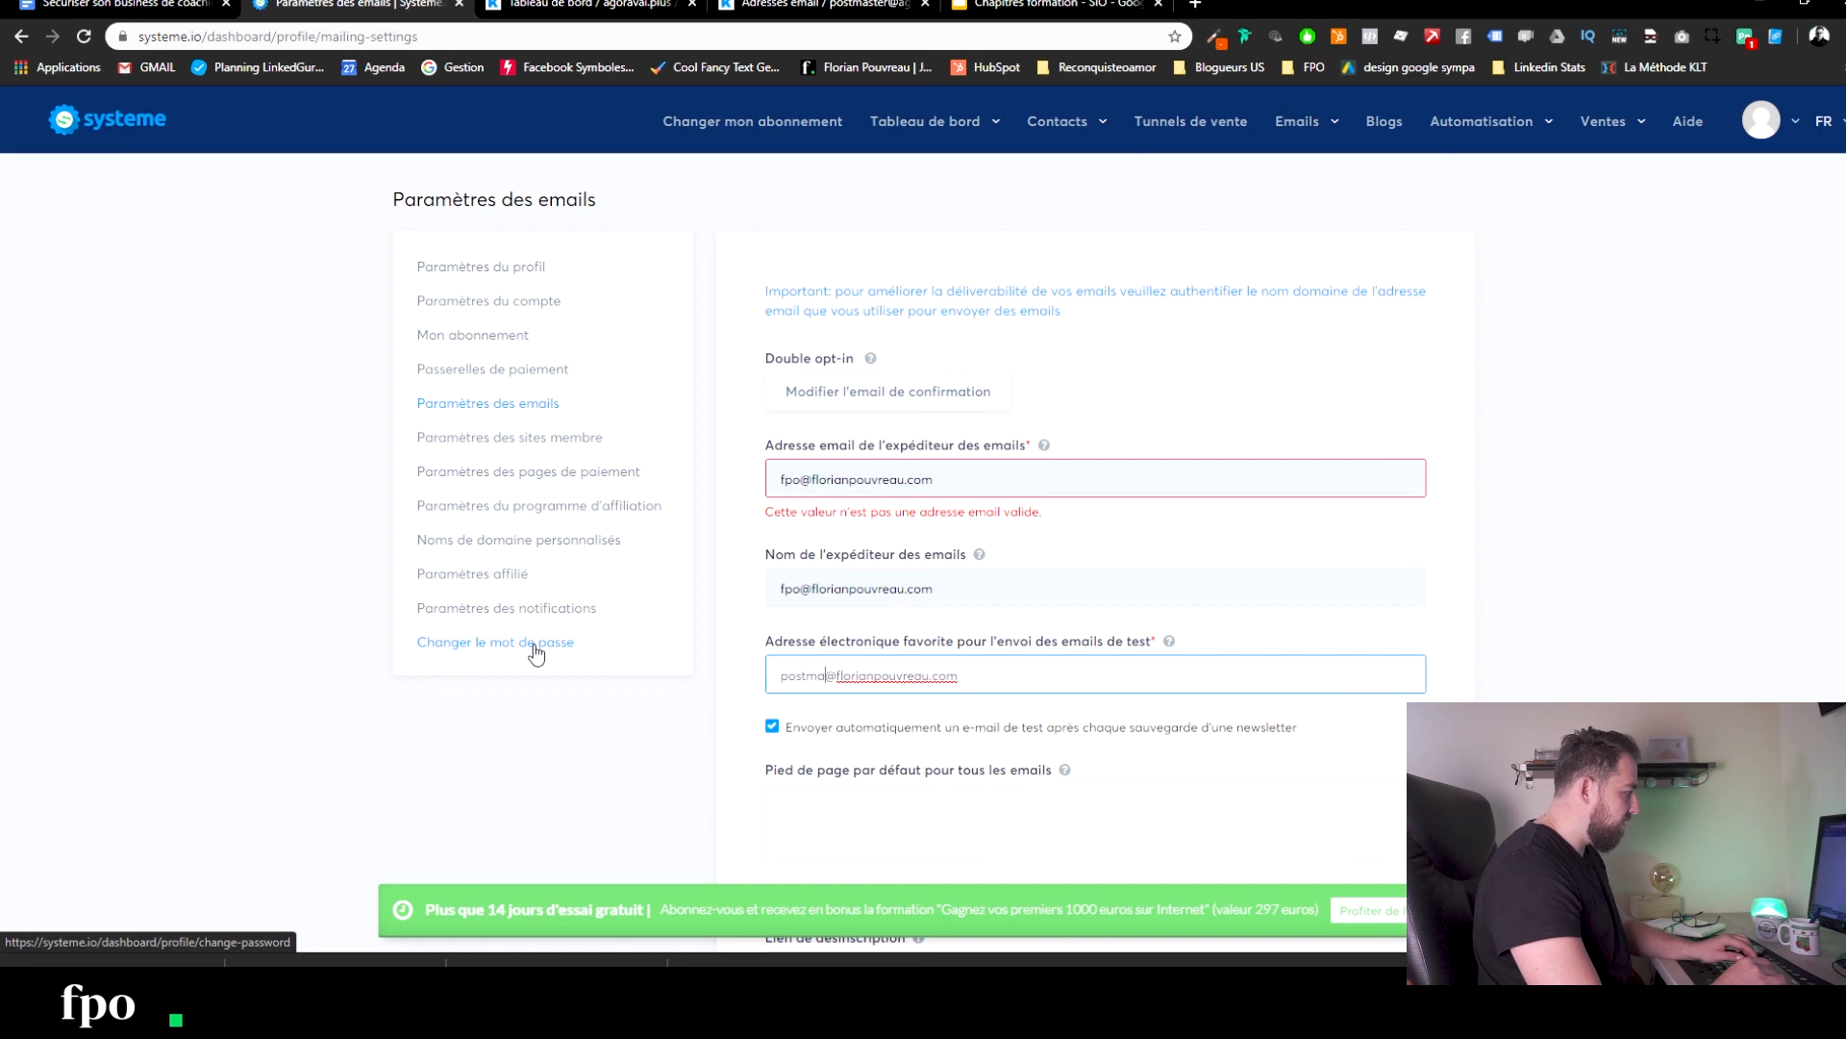
scroll(1144, 667, down, 3)
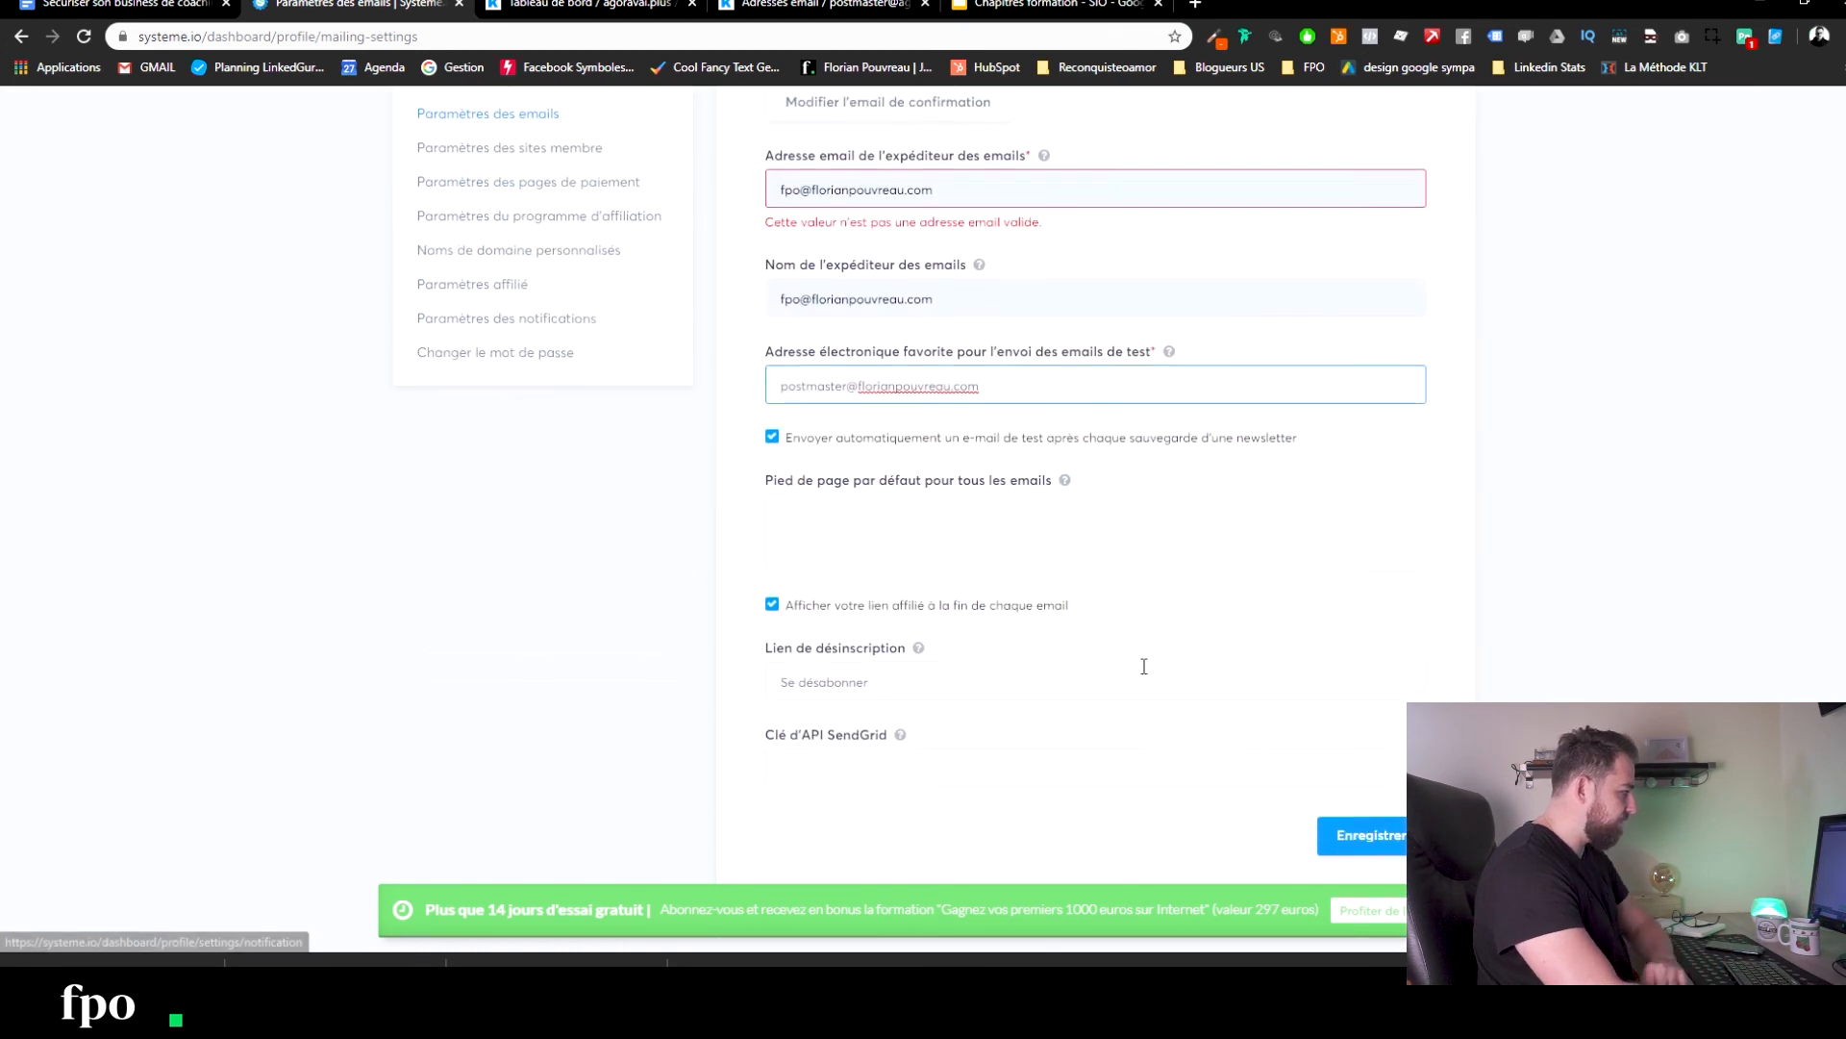
click(1366, 835)
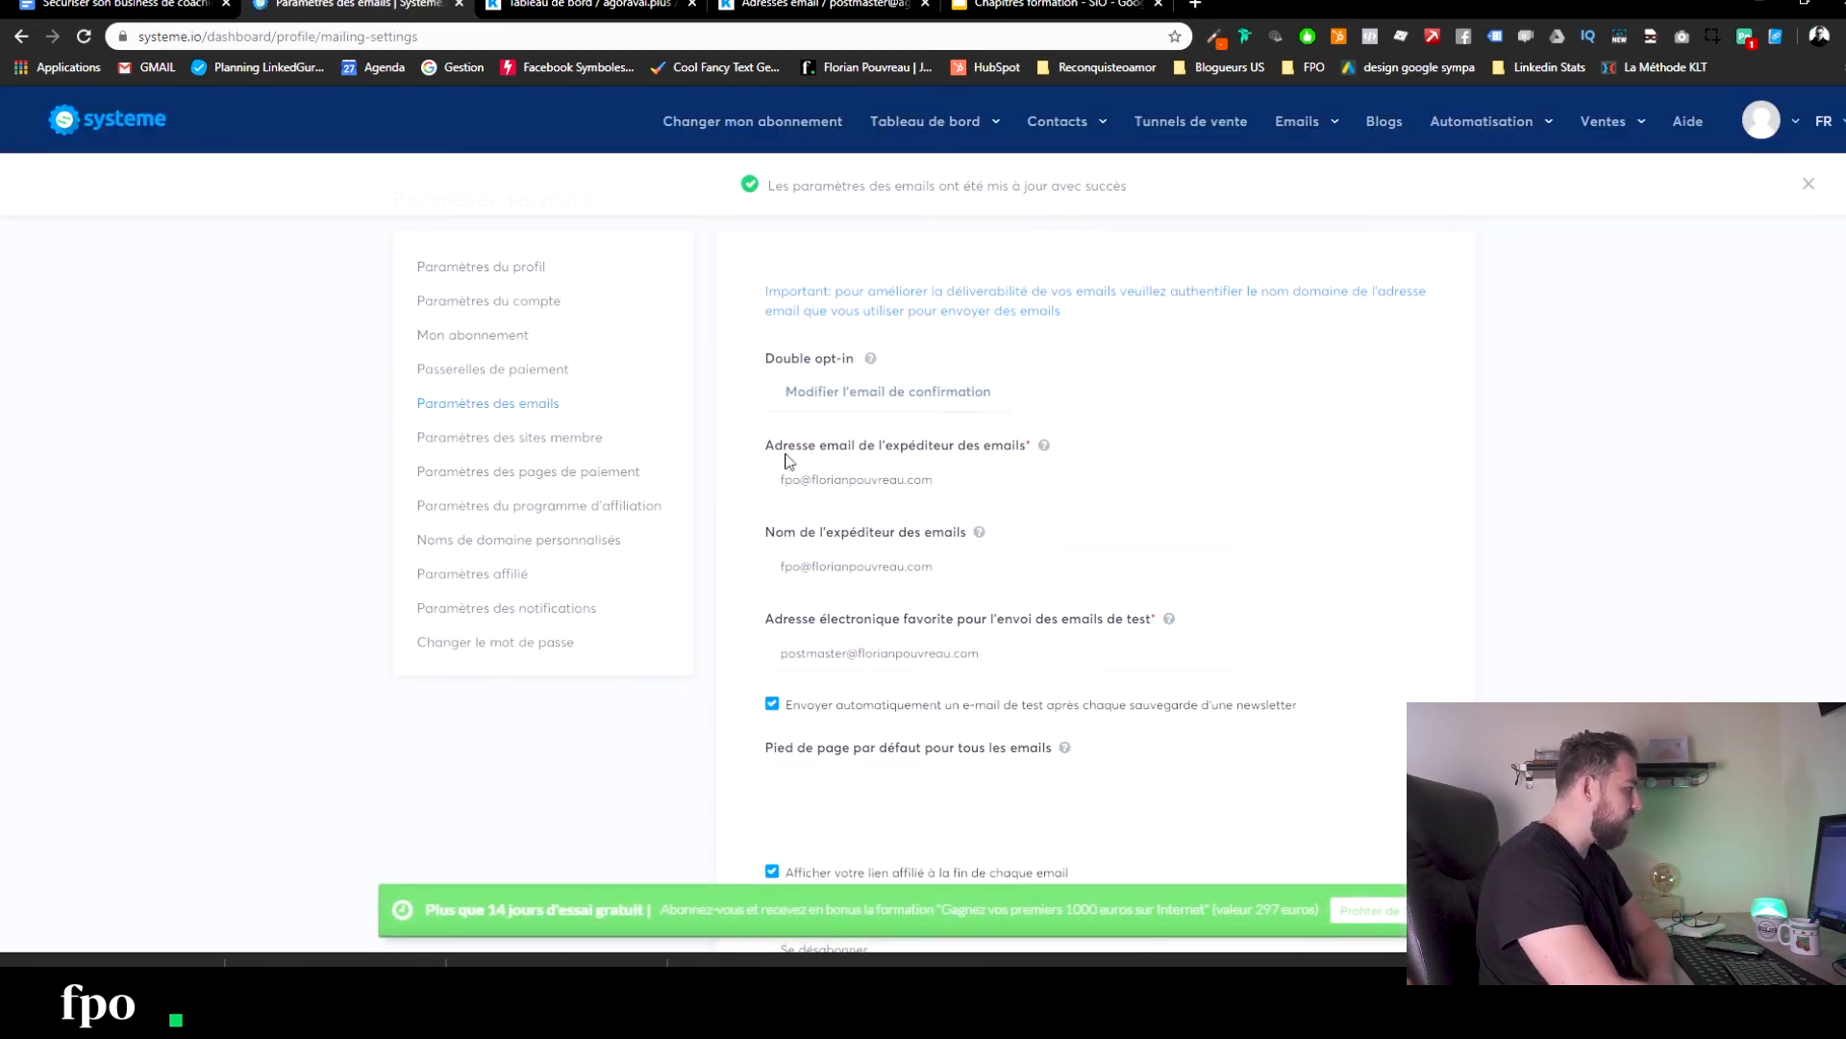
scroll(601, 456, down, 3)
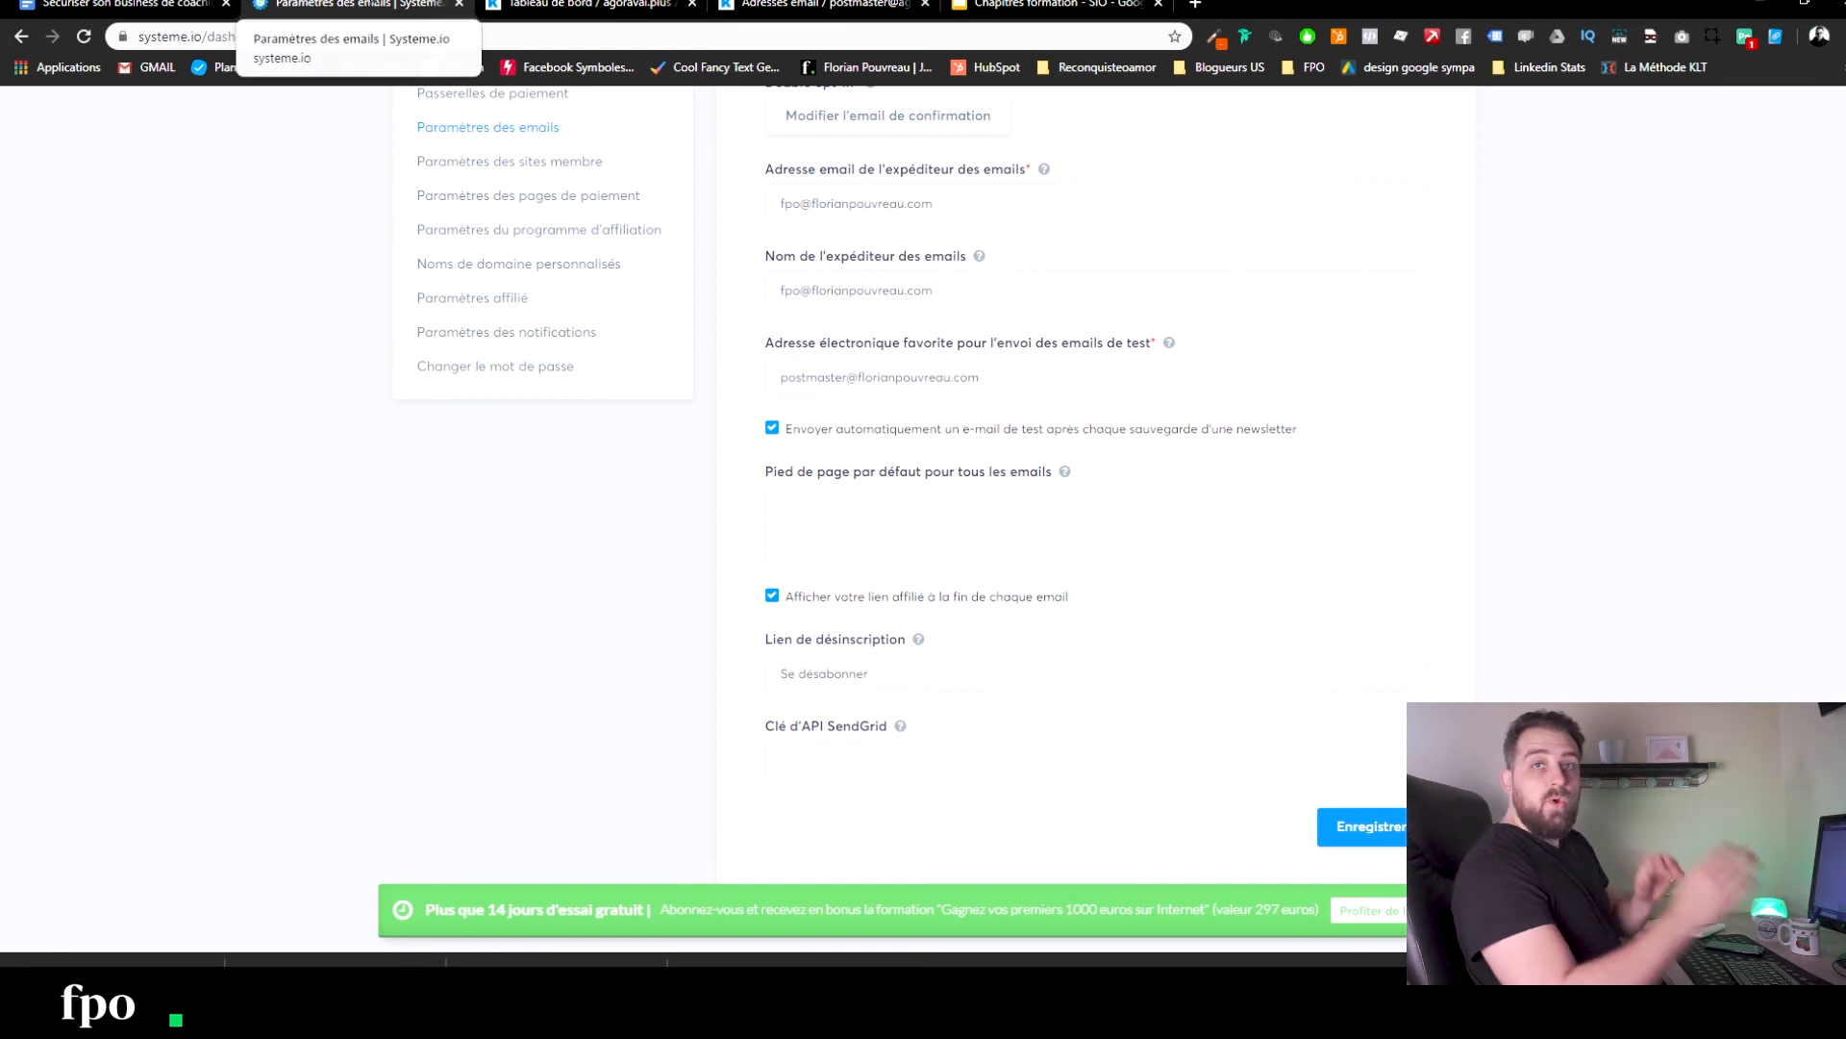